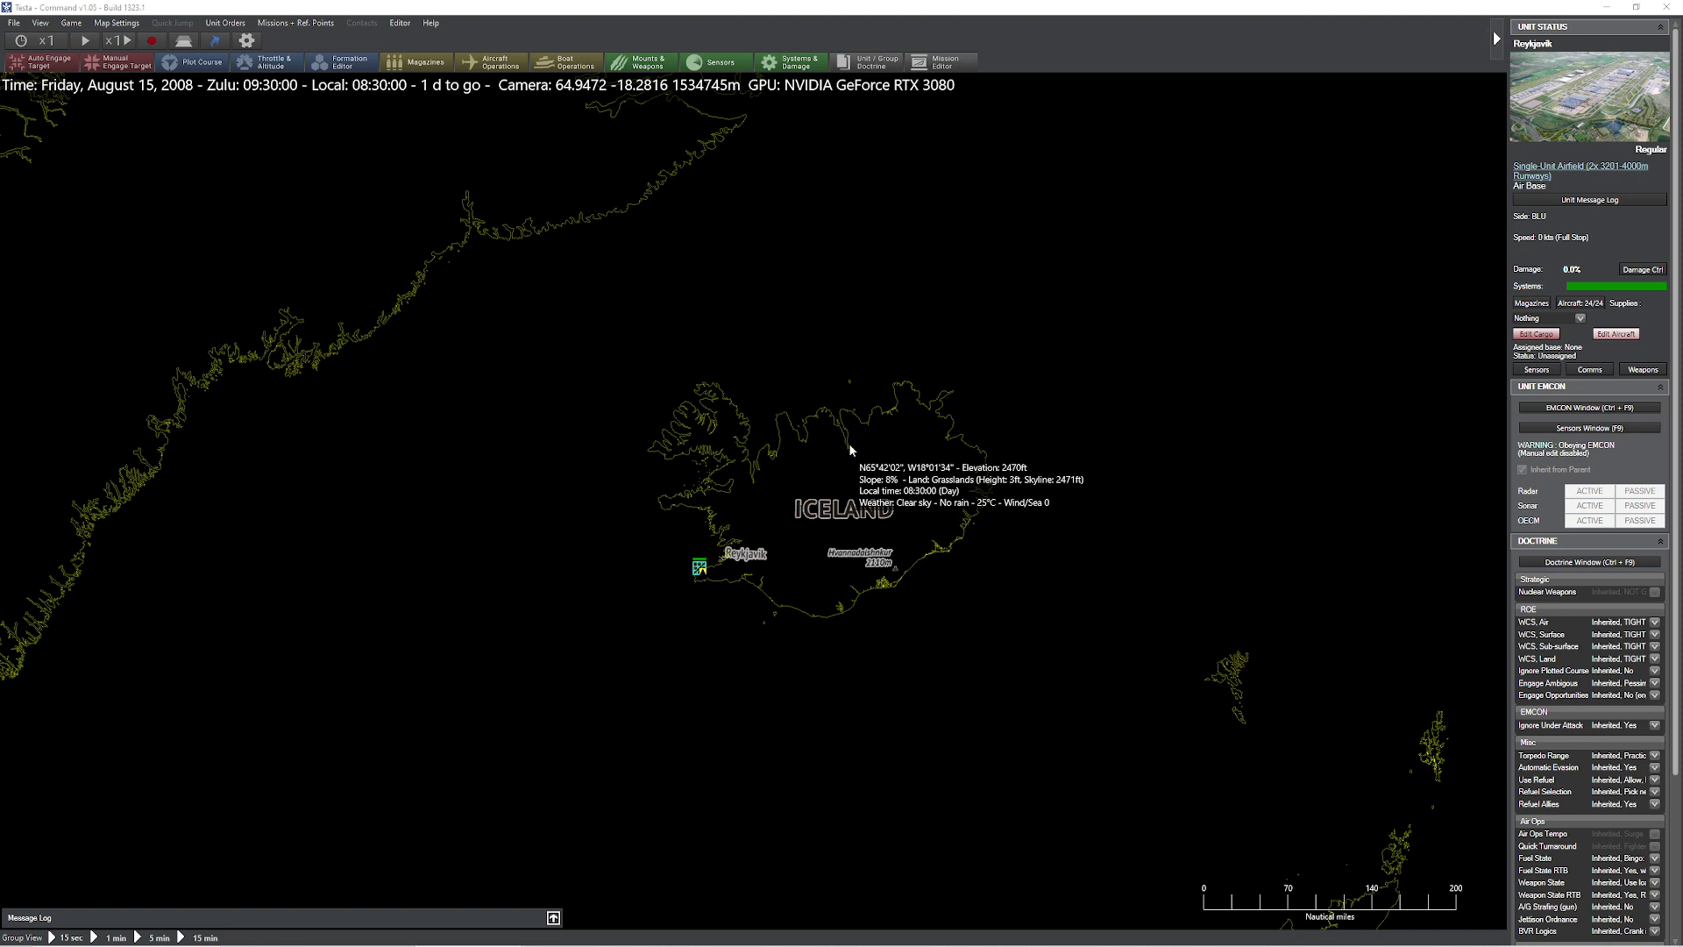
- Place four reference points around Iceland, near its northwest, northeast, southeast and southwest coasts
click(696, 383)
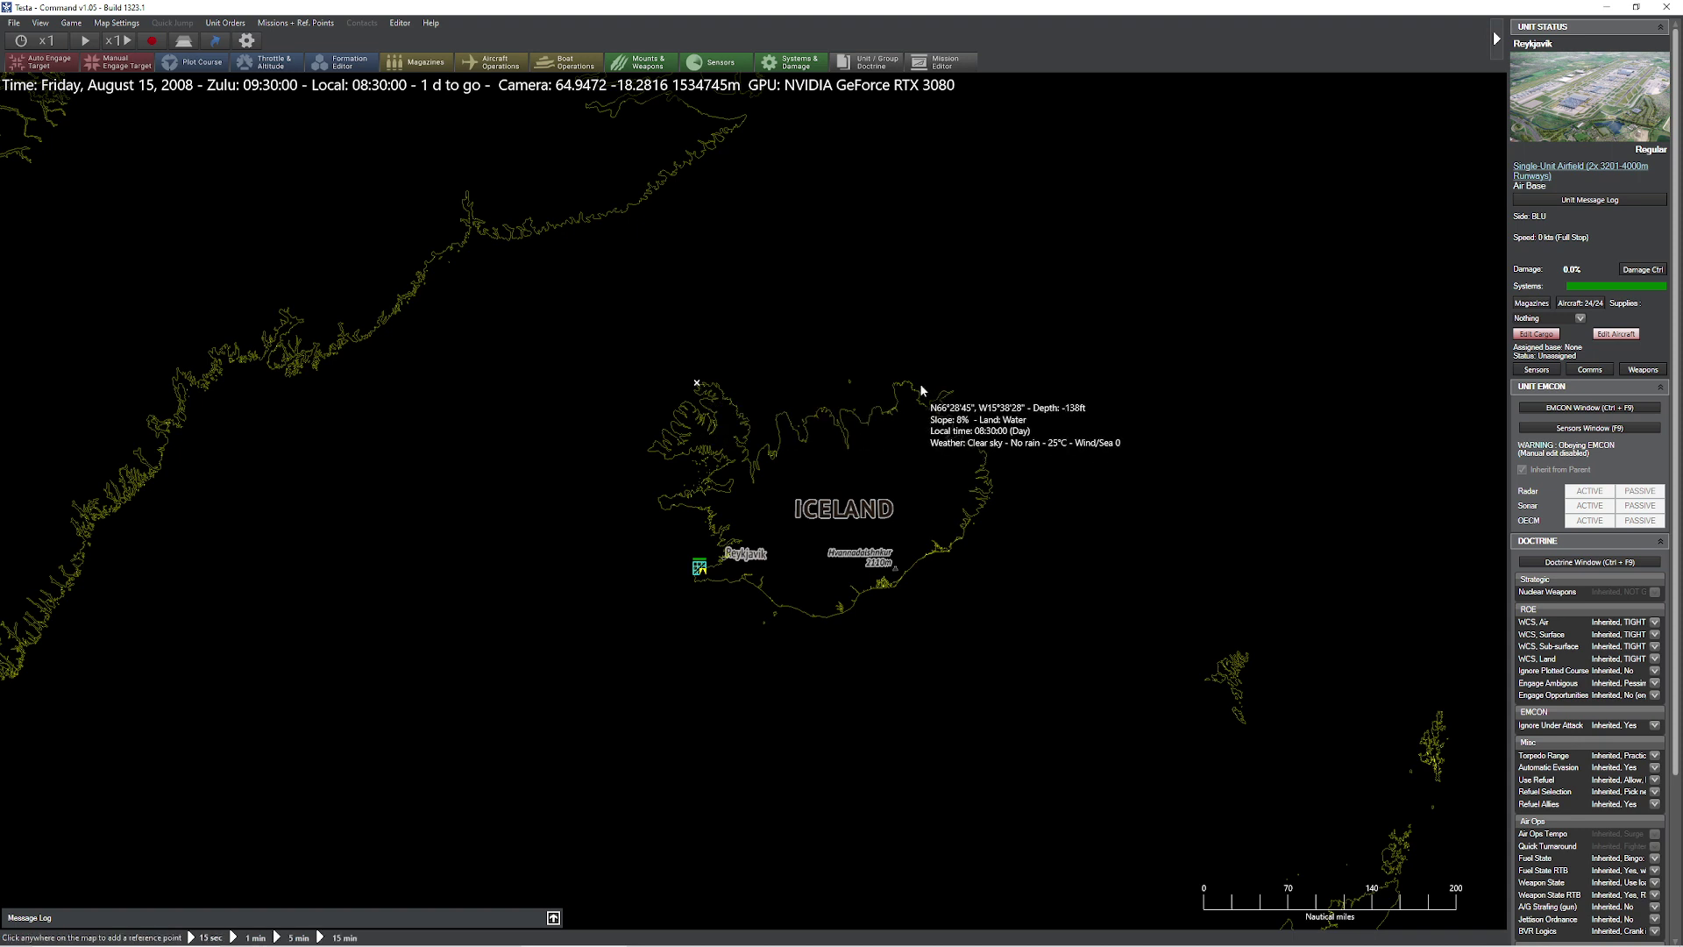
click(920, 386)
click(953, 549)
click(725, 581)
key(Escape)
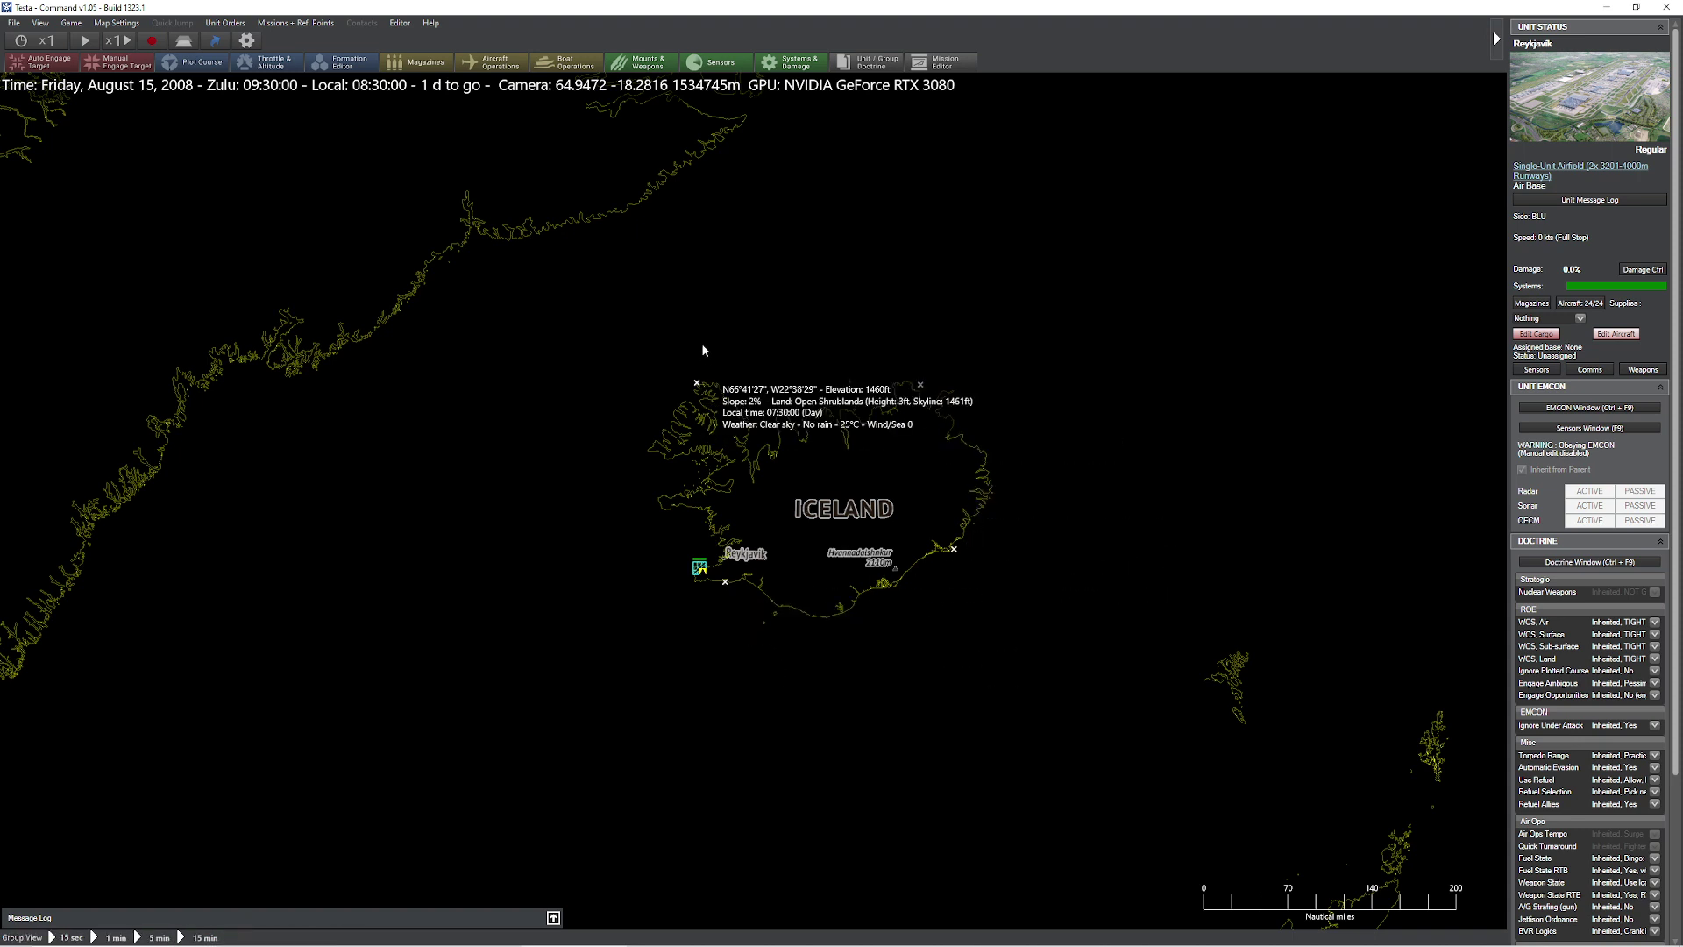
- Create a standard zone from the four reference points around Iceland and name it IceLAND
drag(688, 333, 996, 622)
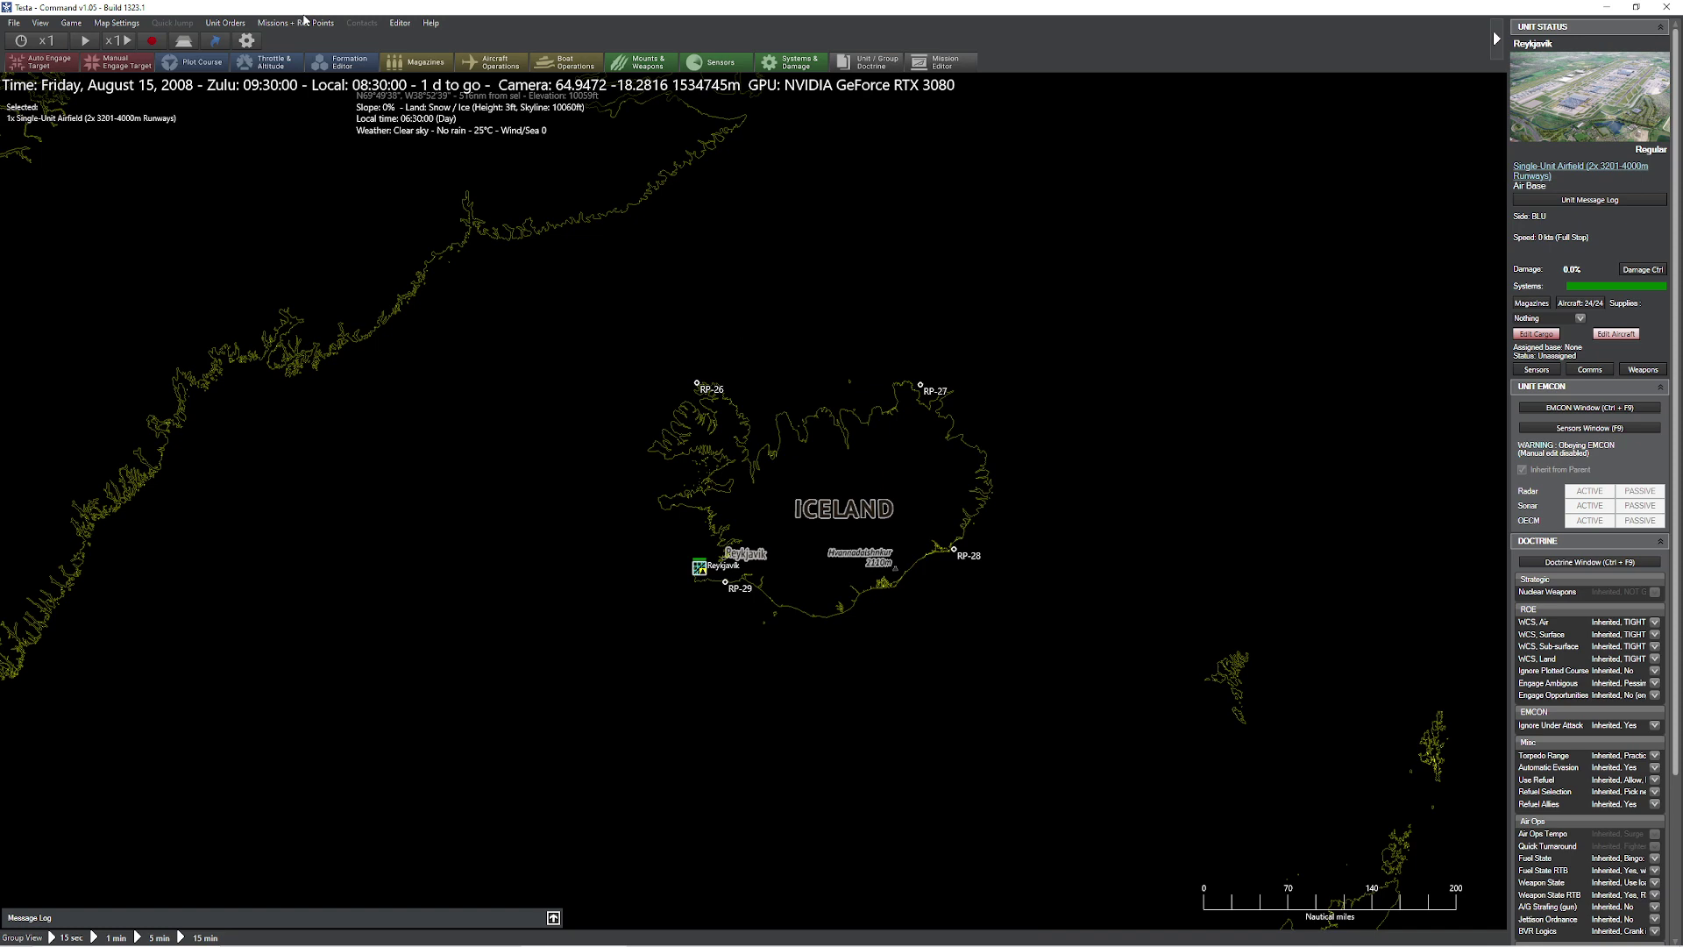
click(304, 21)
click(330, 109)
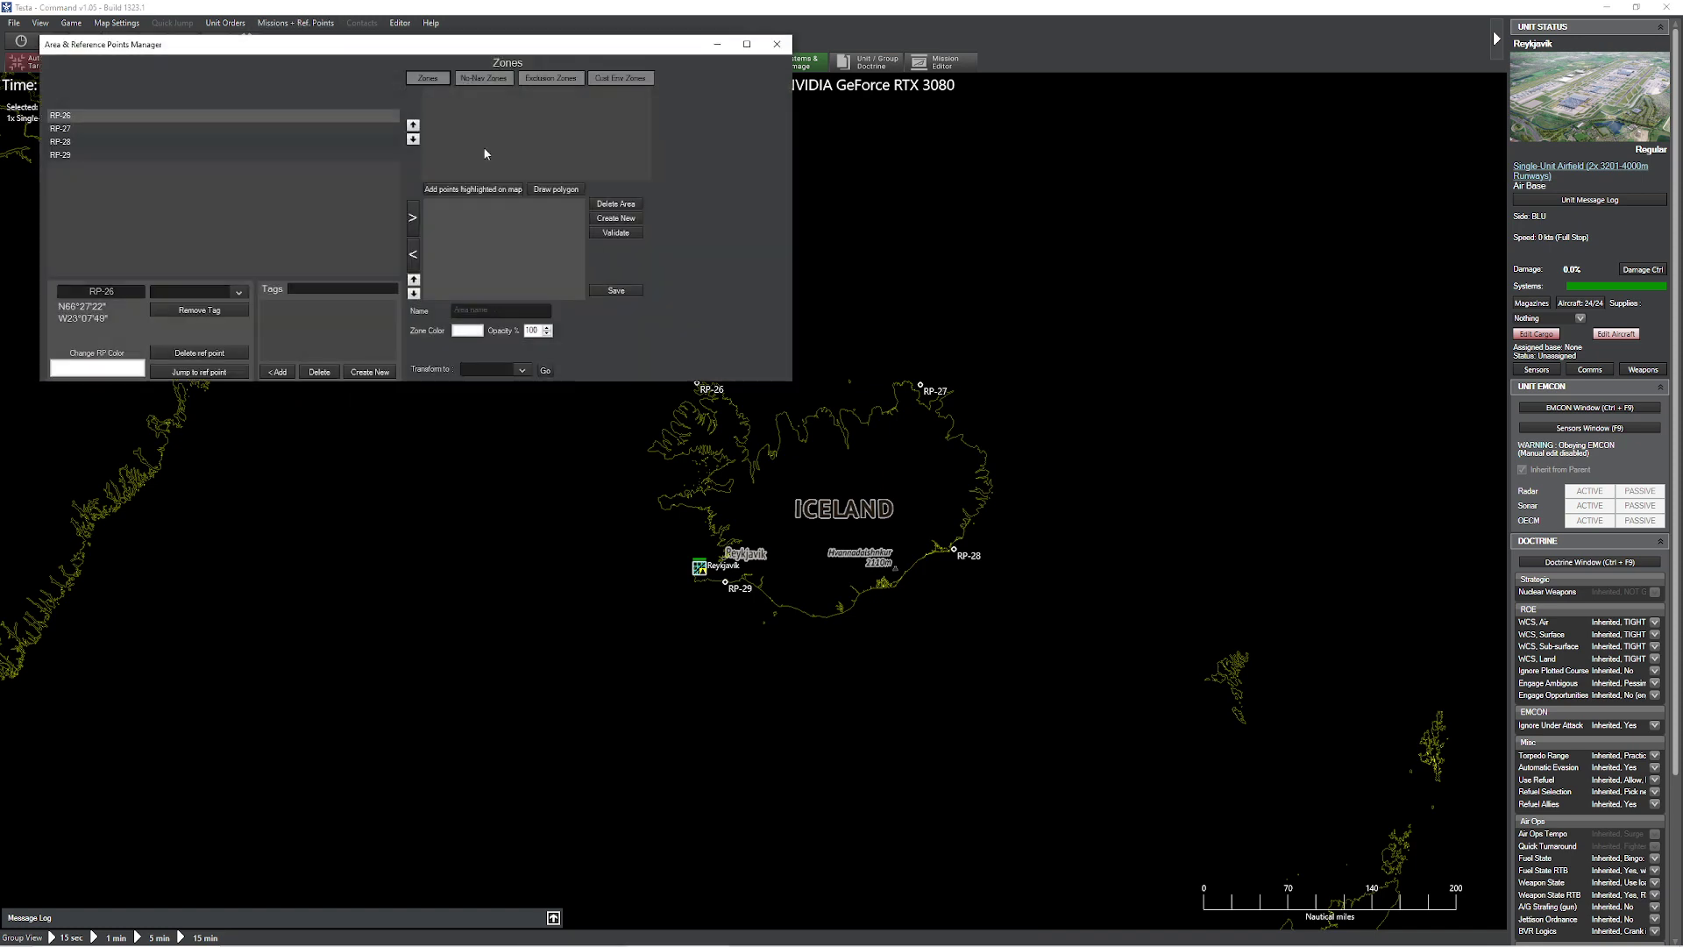
drag(405, 50, 521, 529)
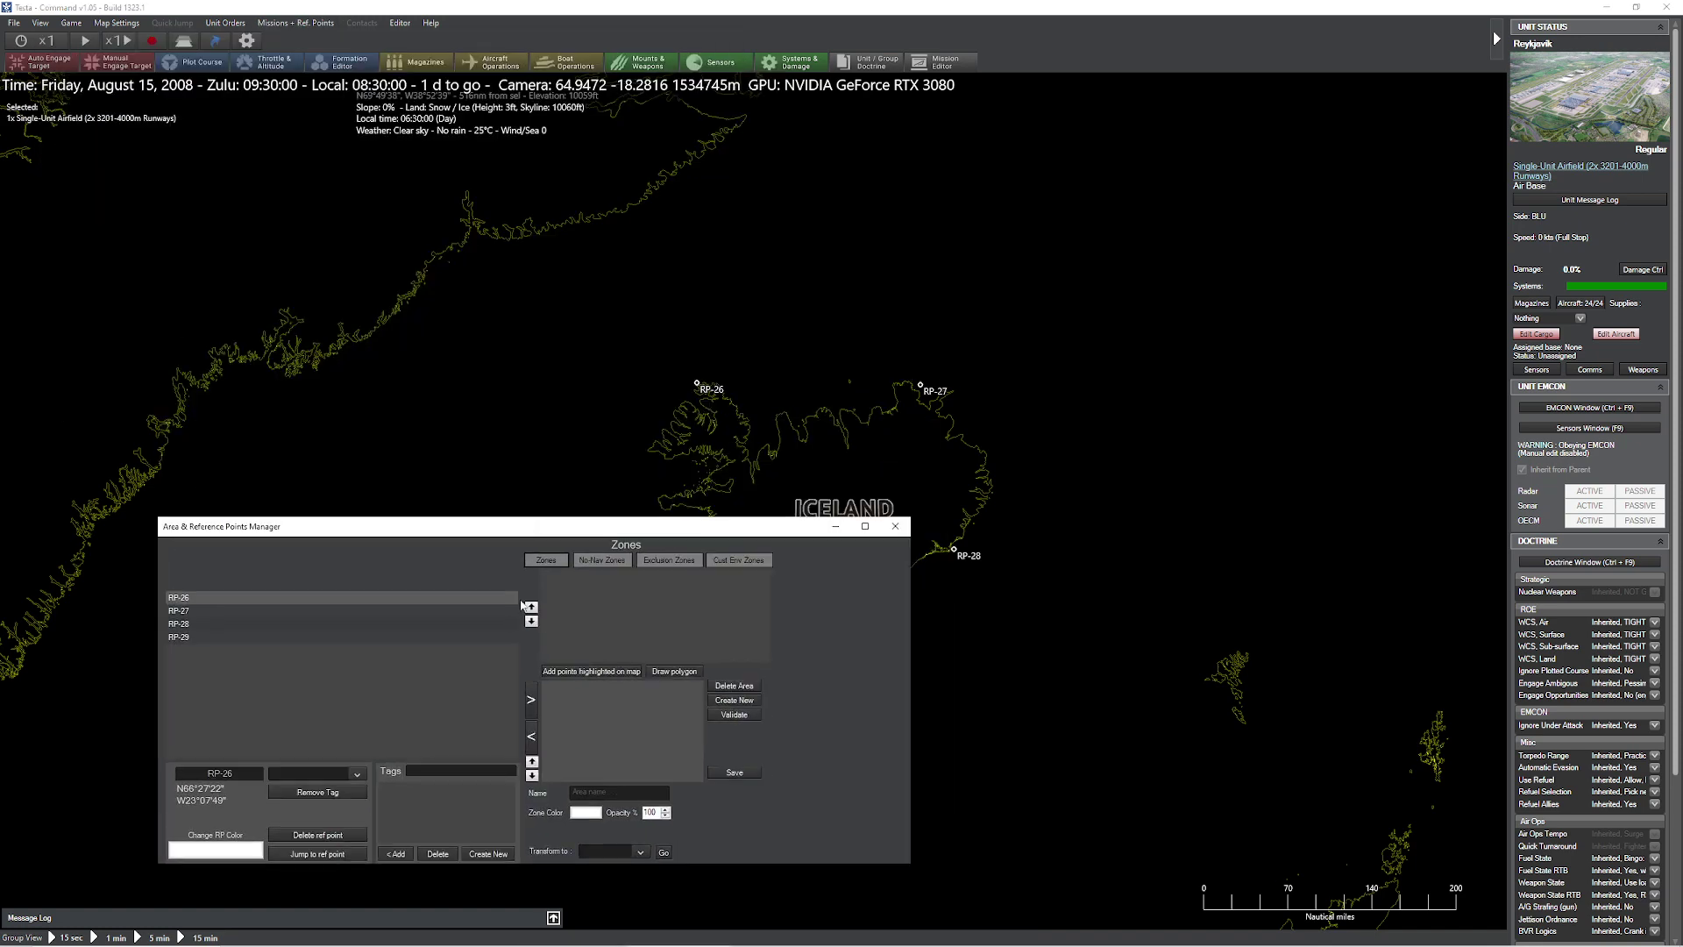
shift+click(244, 638)
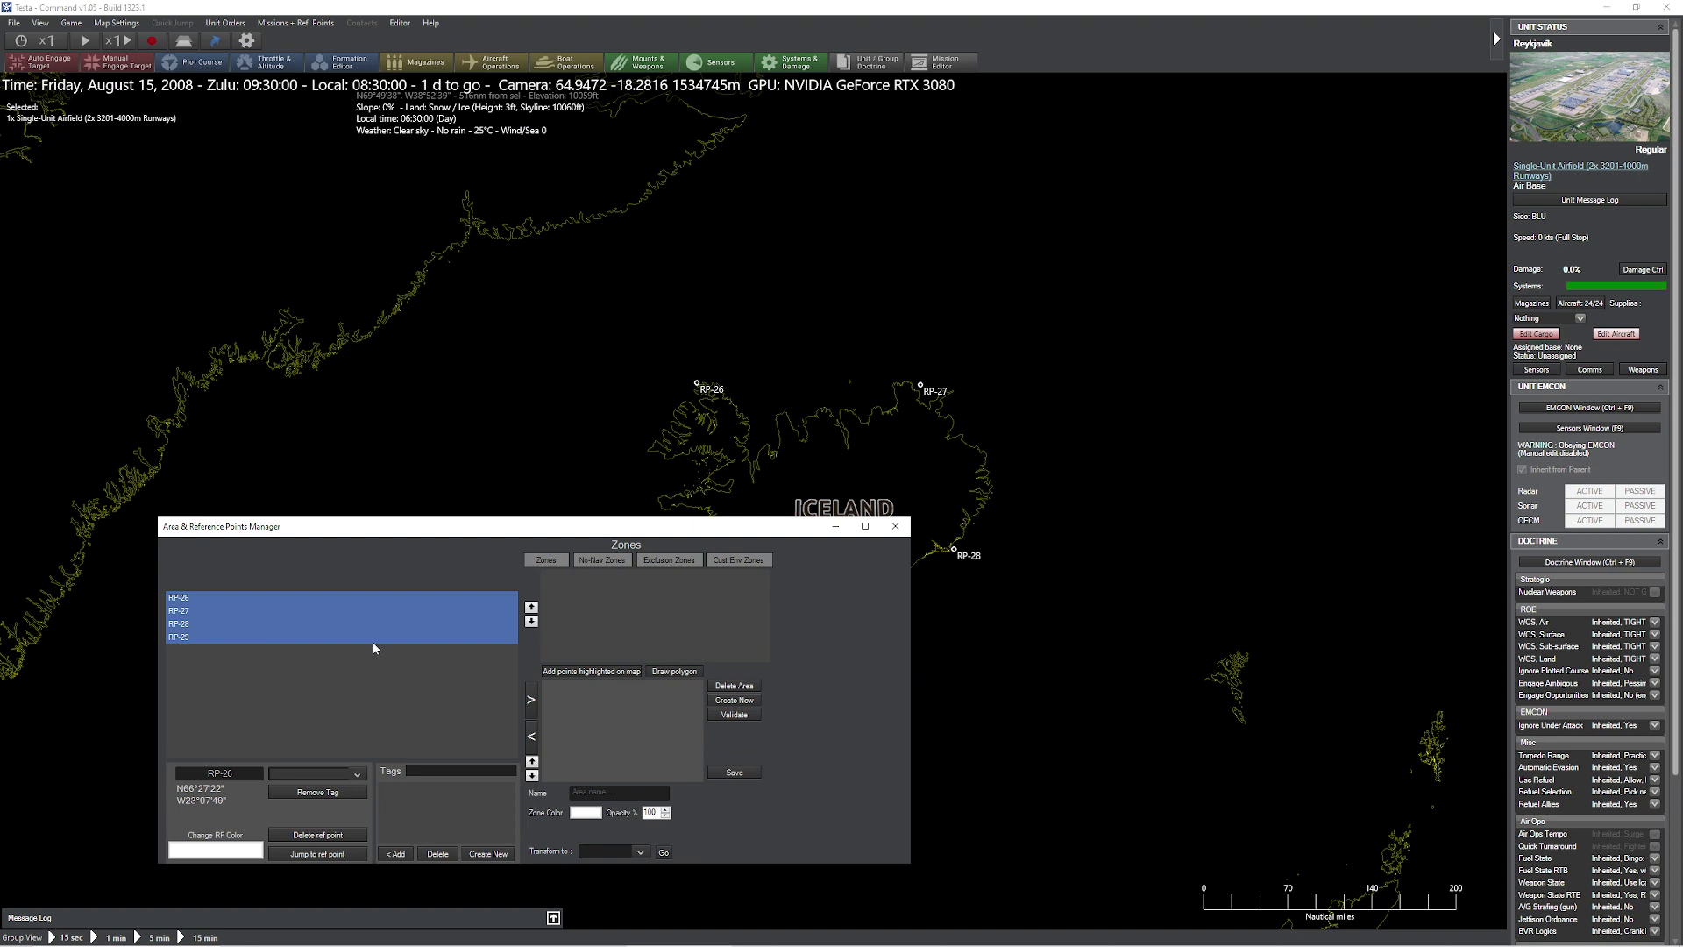
click(576, 672)
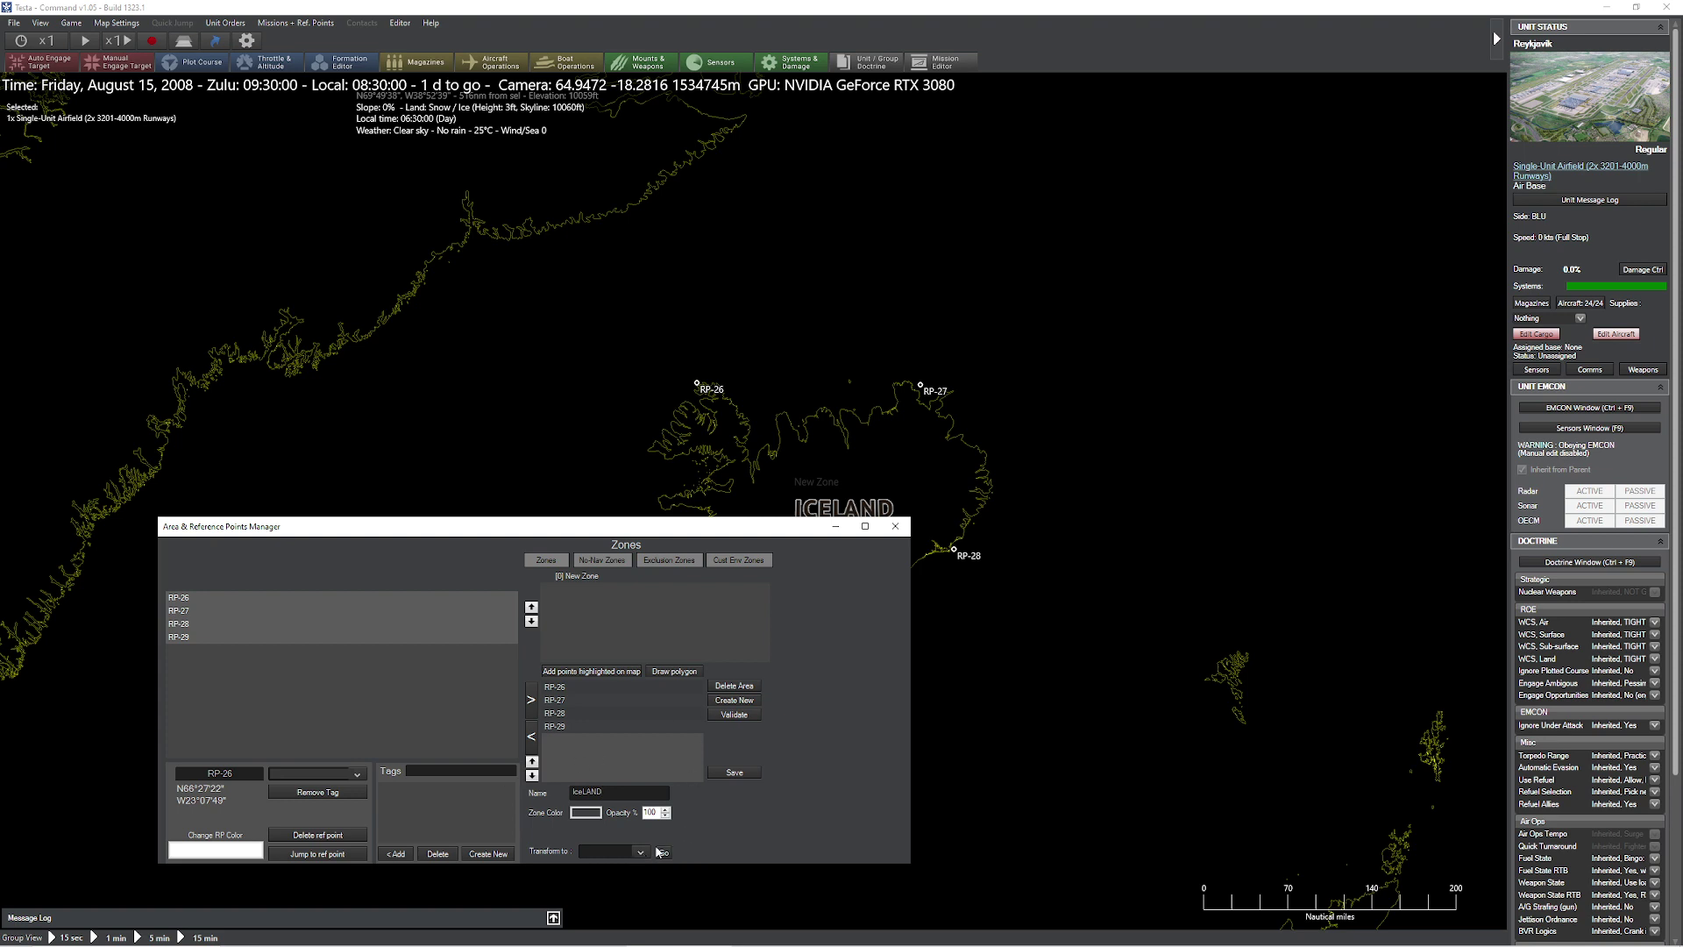
- Set the IceLAND zone's color to bright pink and its opacity to 20%
click(577, 815)
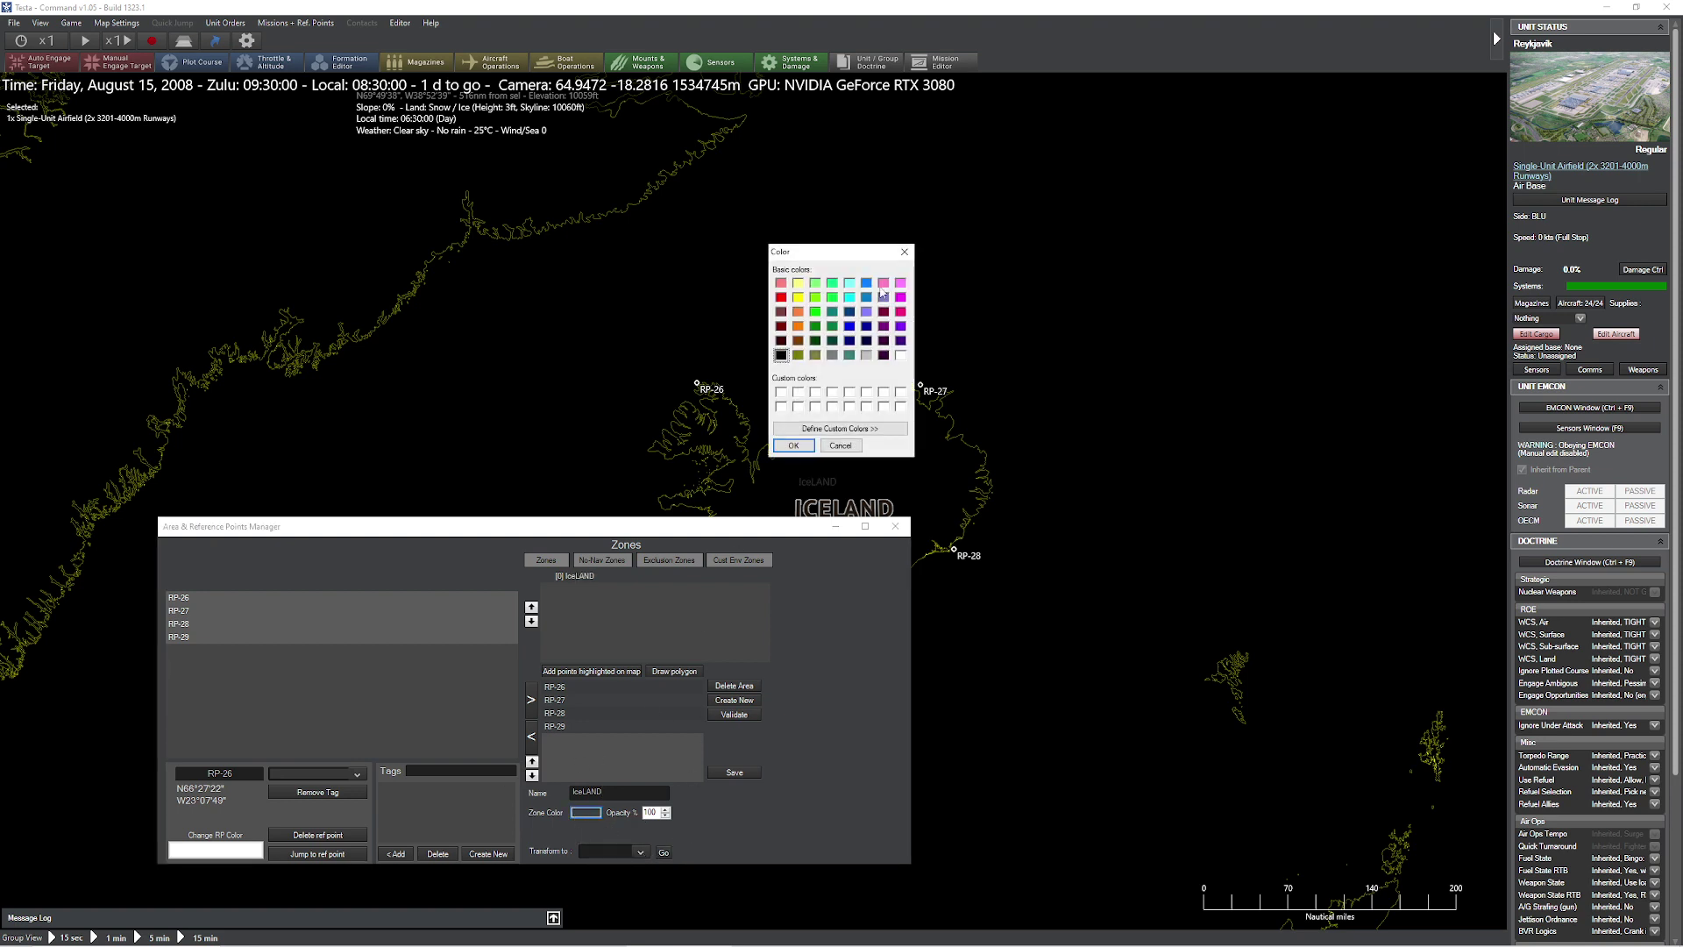
click(793, 445)
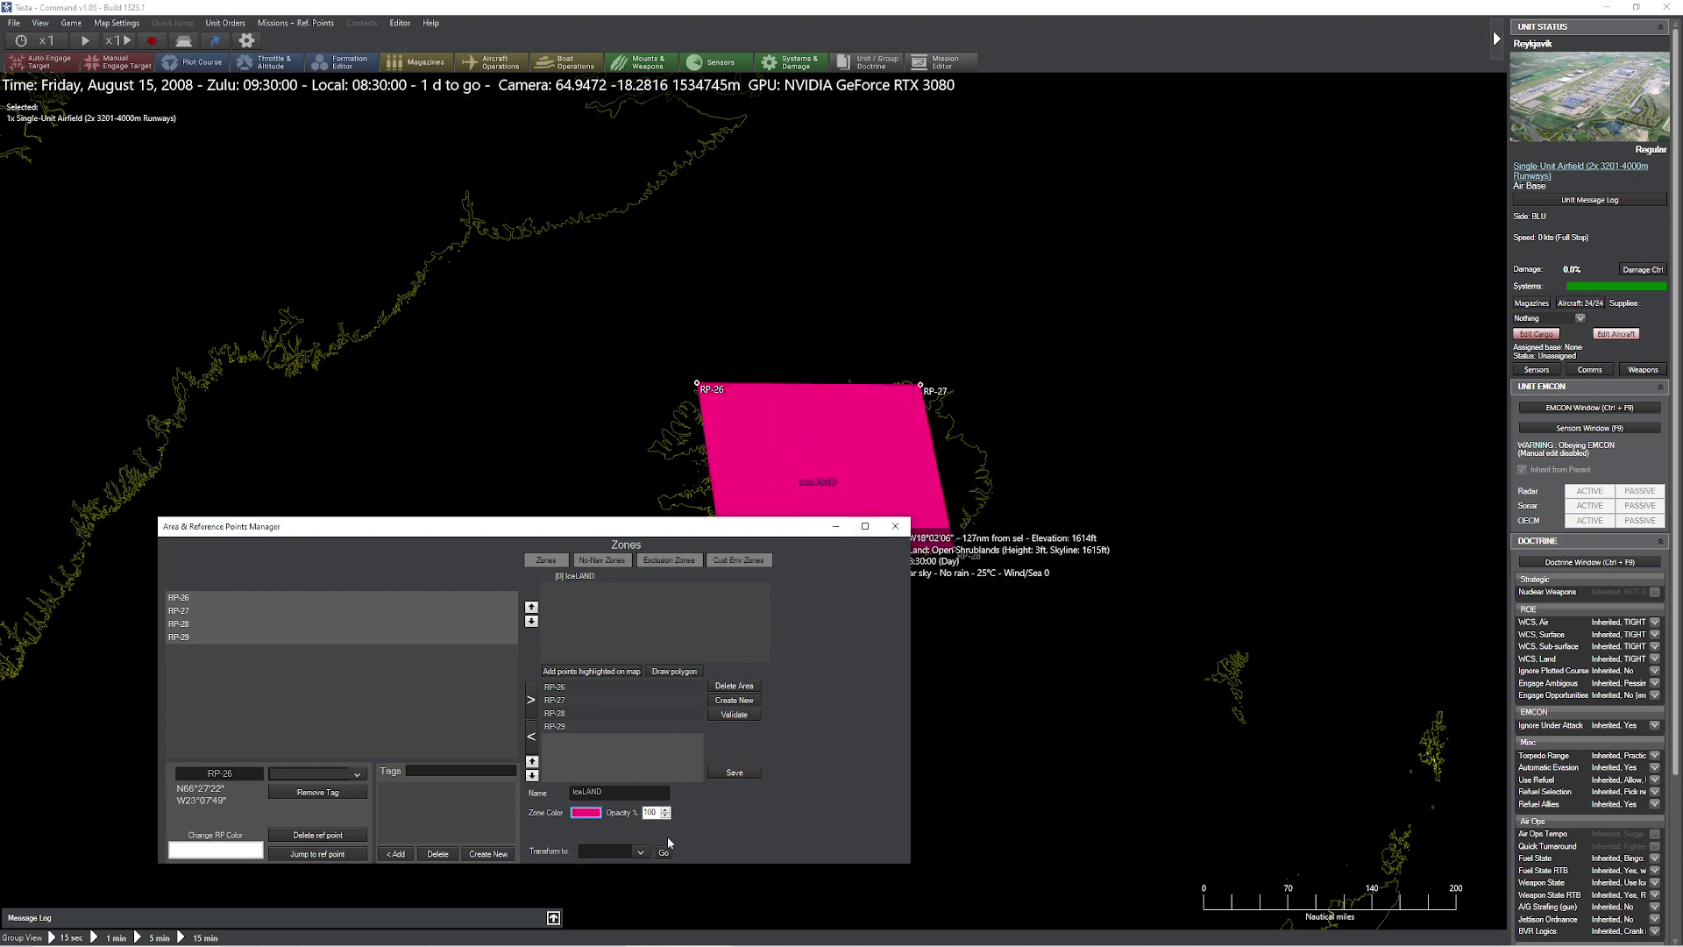
text(20)
click(894, 526)
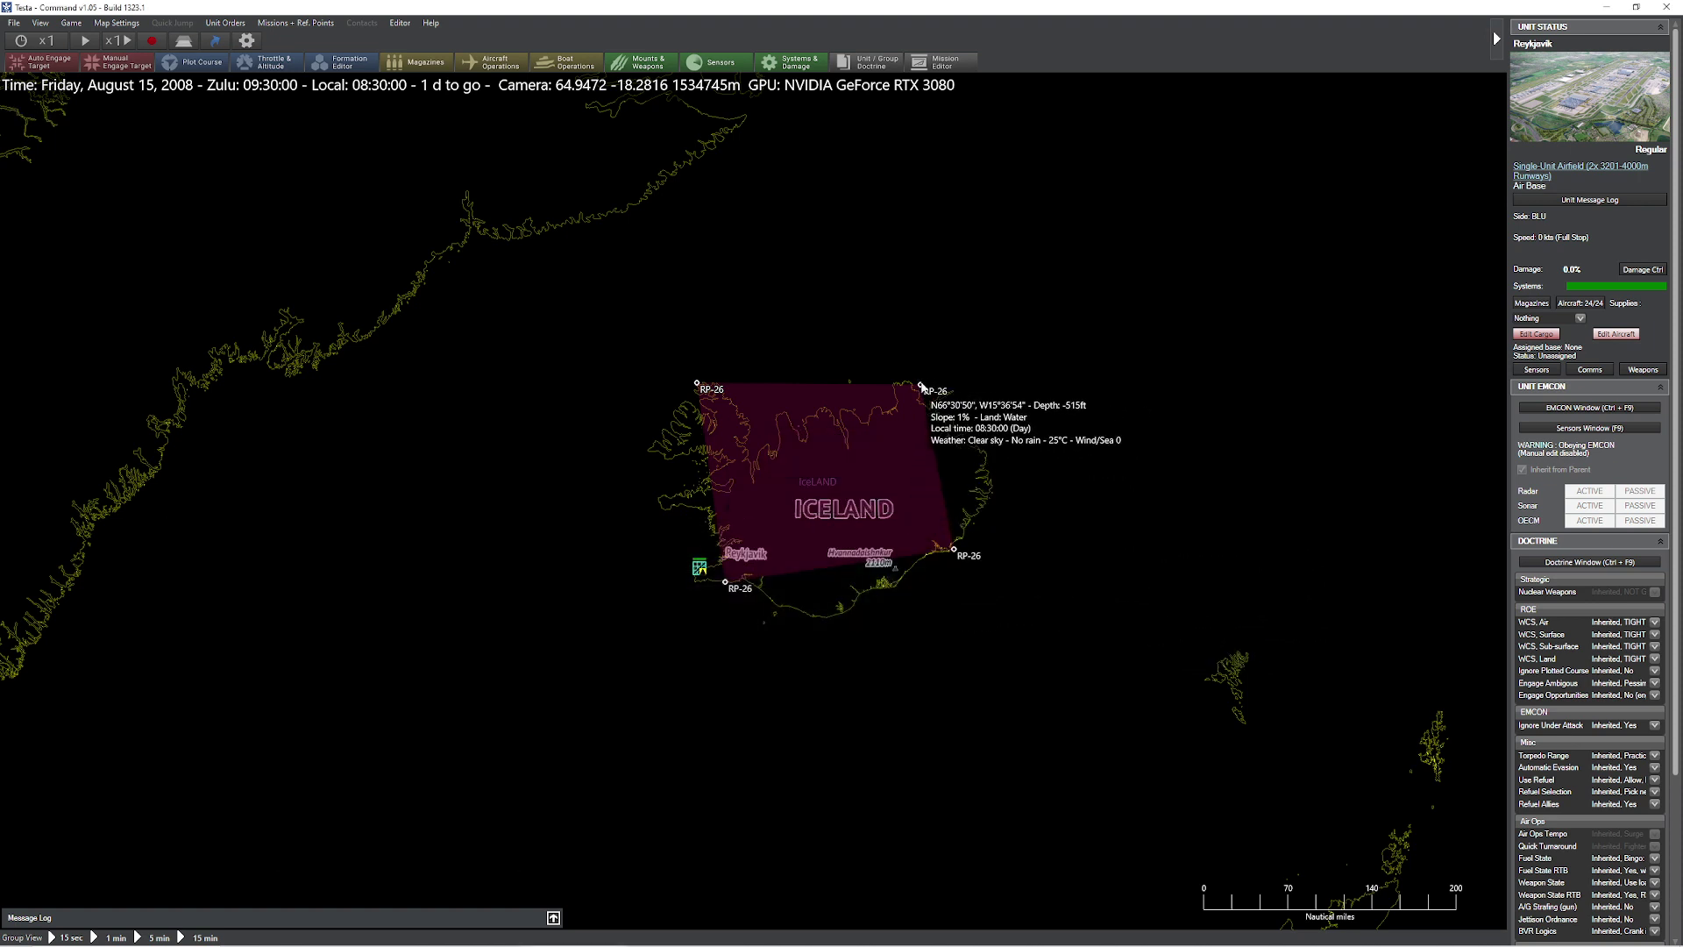
- Reshape the IceLAND zone by moving its corner reference points around the coast
drag(955, 550, 938, 572)
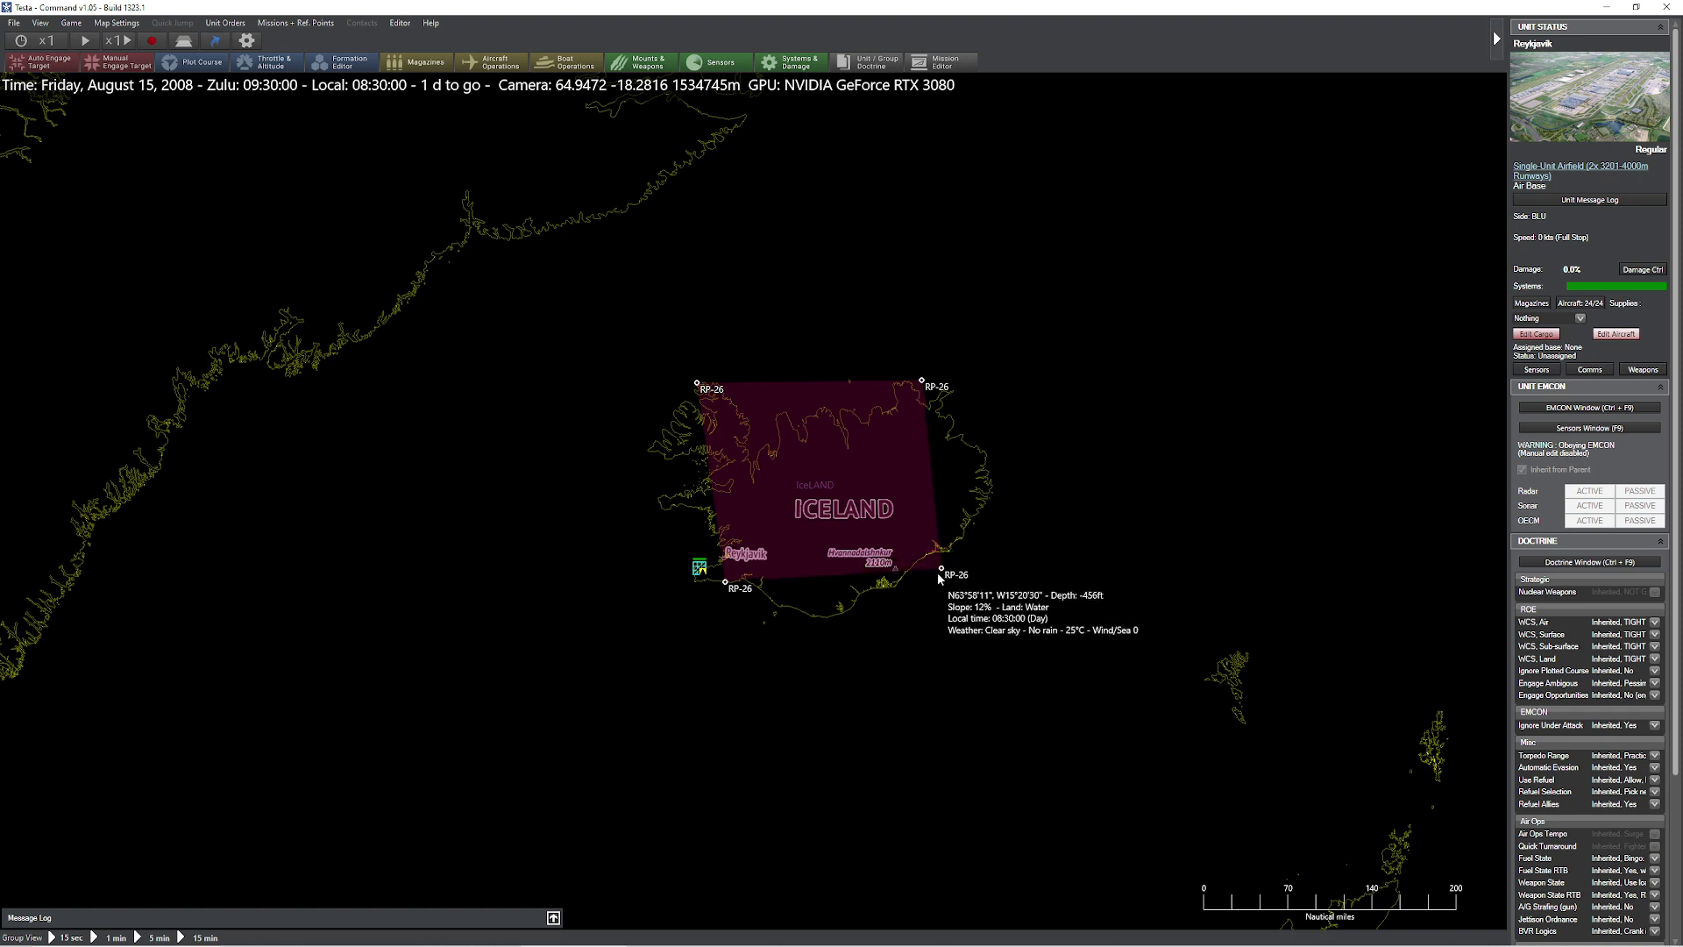
drag(725, 583, 710, 585)
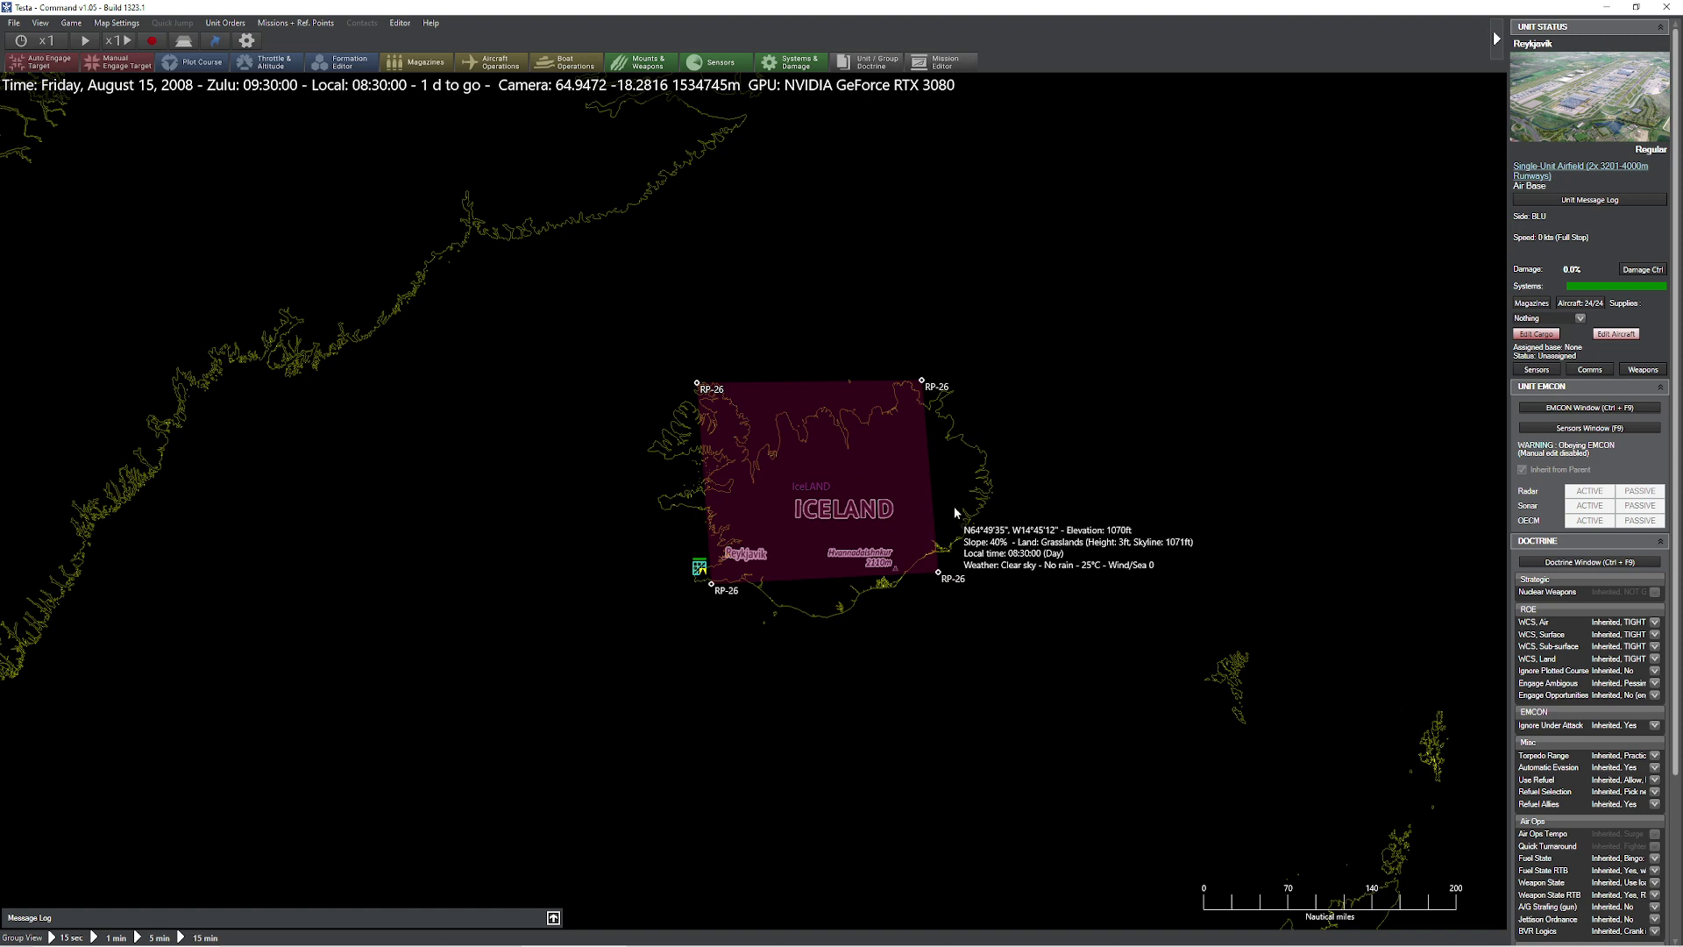
drag(977, 489, 973, 526)
scroll(976, 505, up, 2)
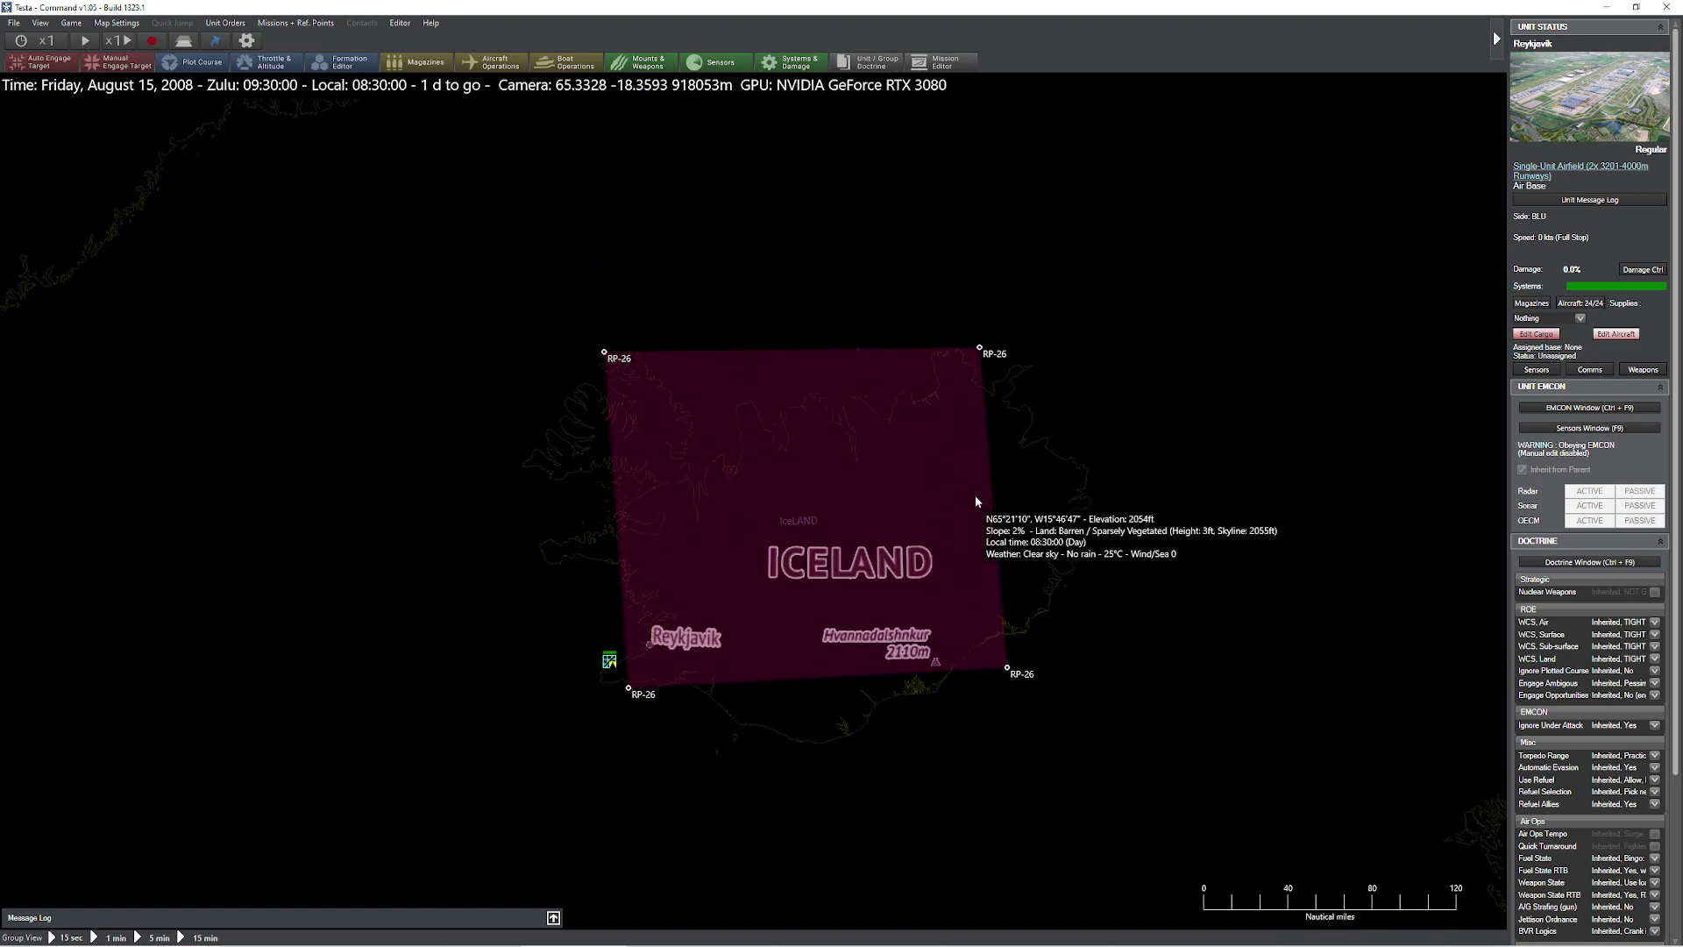
scroll(975, 496, down, 2)
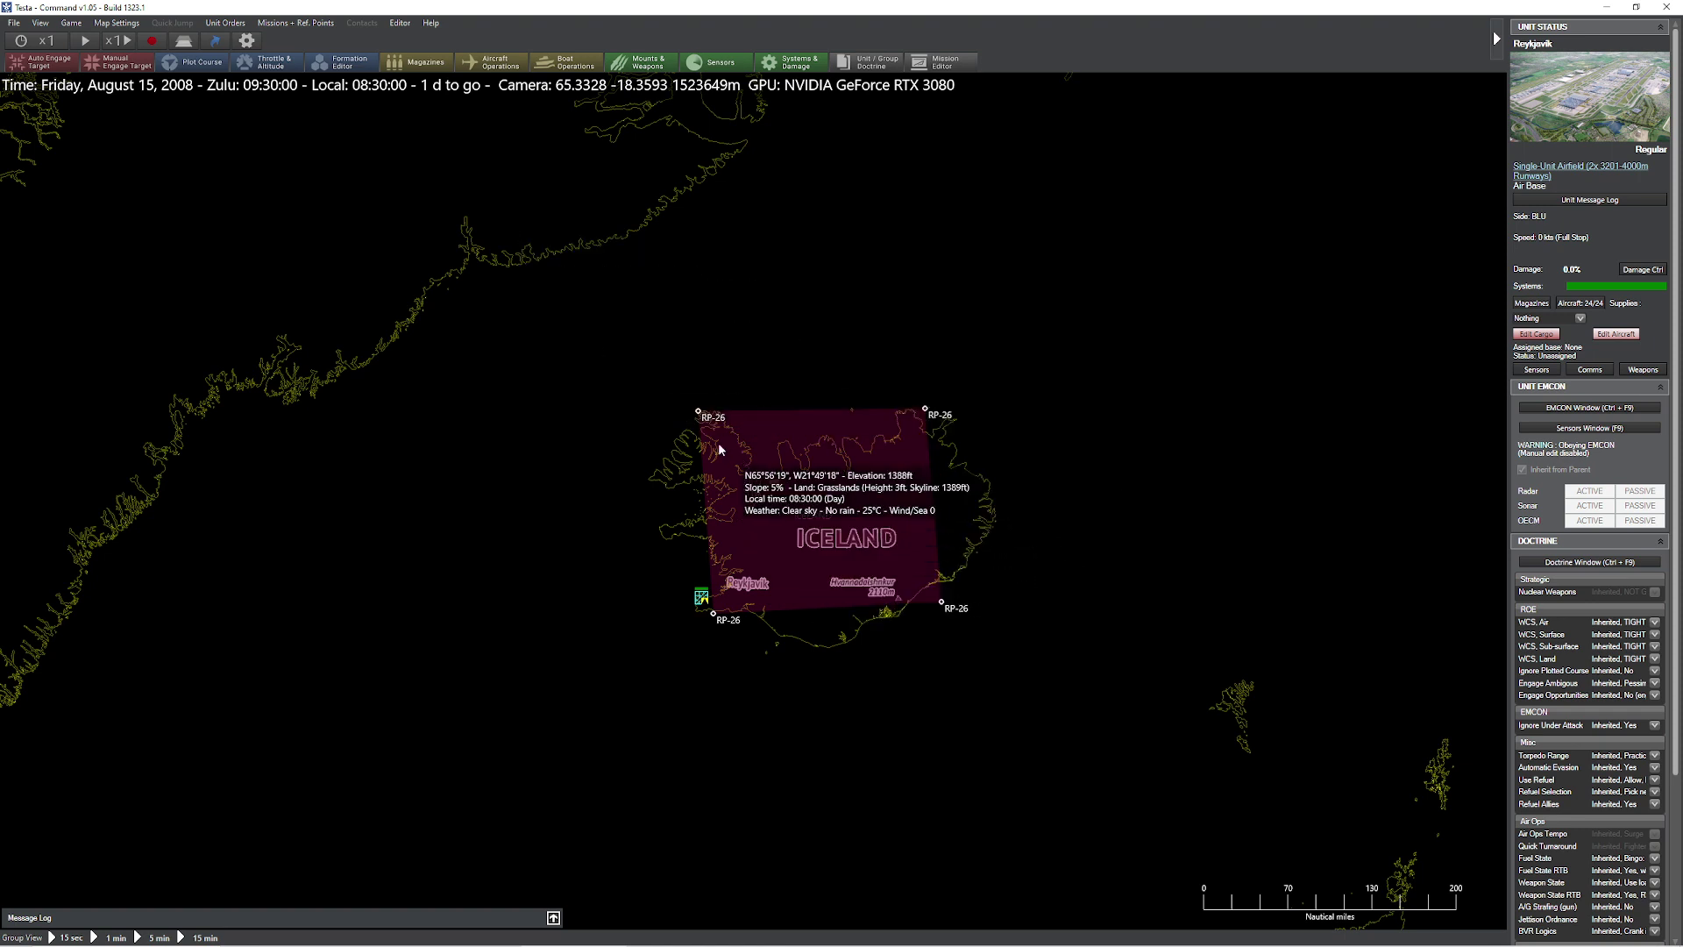
mouse_move(701, 417)
mouse_down()
mouse_move(916, 450)
mouse_move(675, 428)
mouse_move(688, 434)
mouse_up()
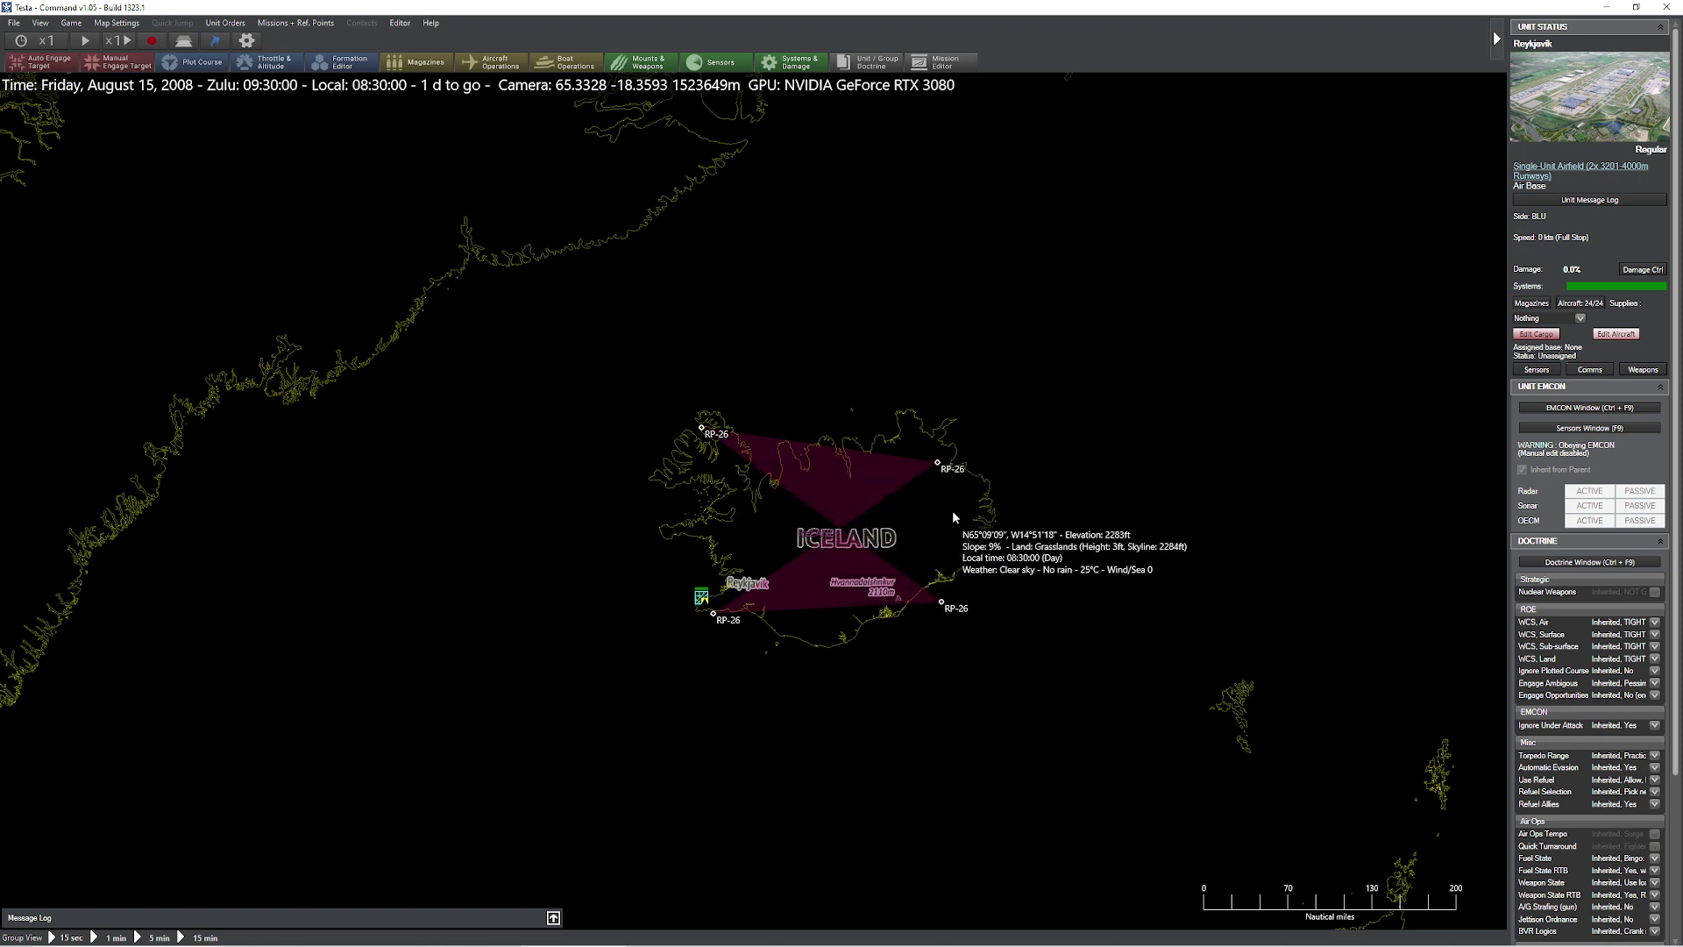
- Delete the IceLAND zone and remove its four reference points from the map
click(322, 24)
click(368, 112)
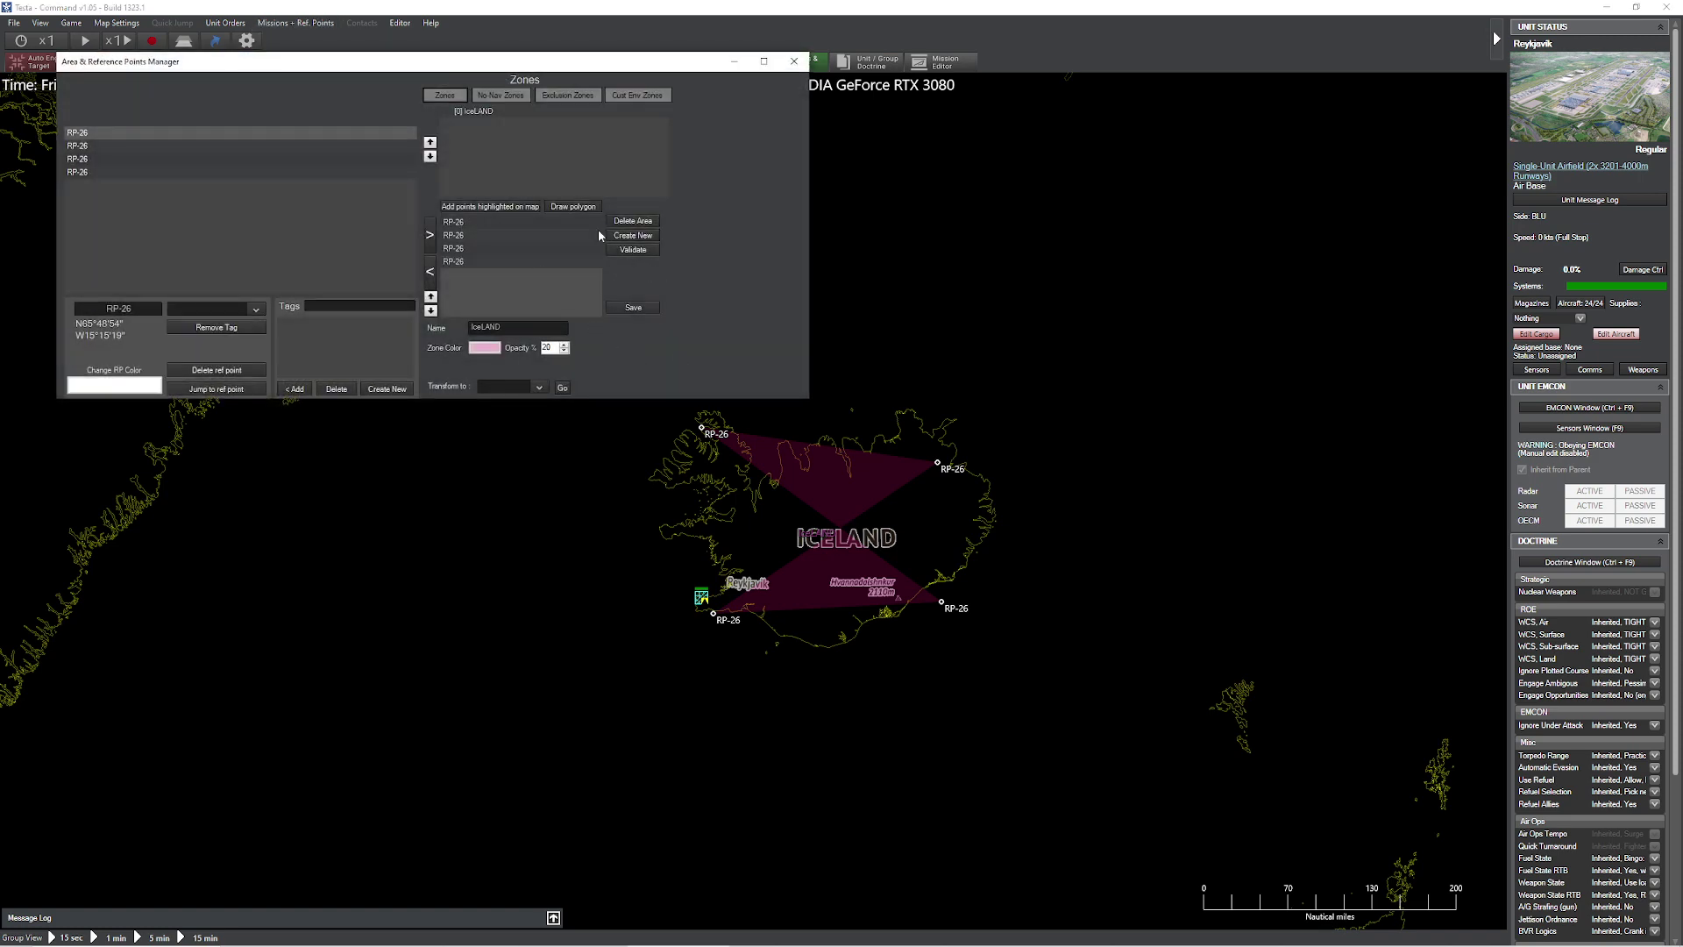
click(475, 114)
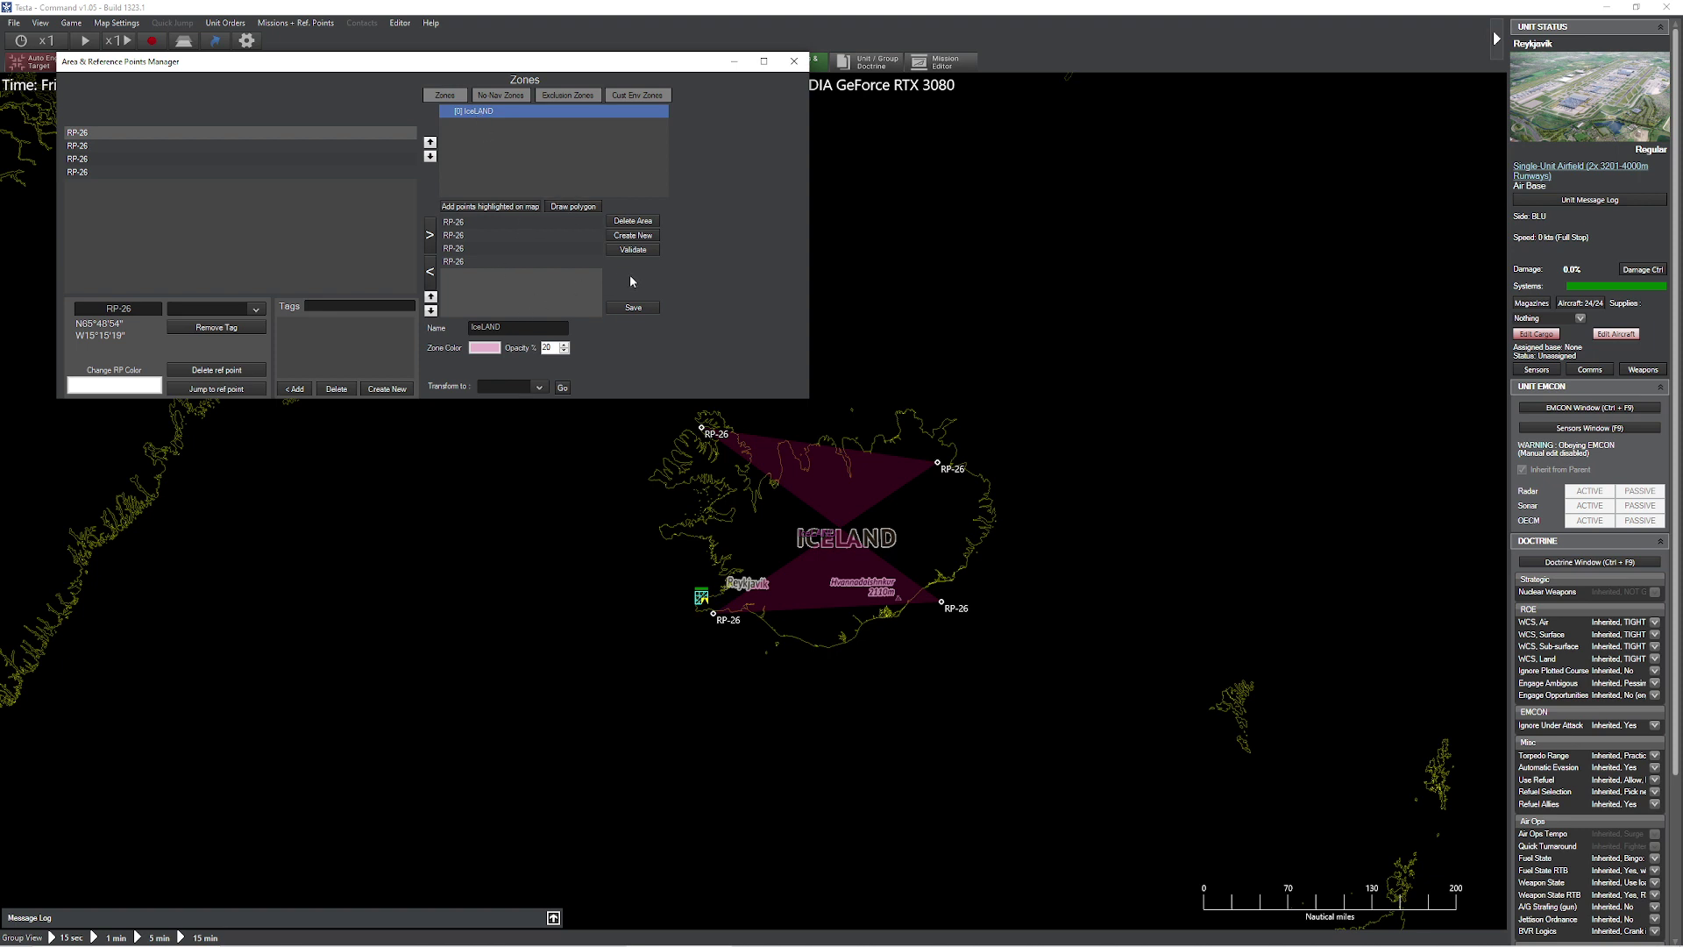
click(640, 221)
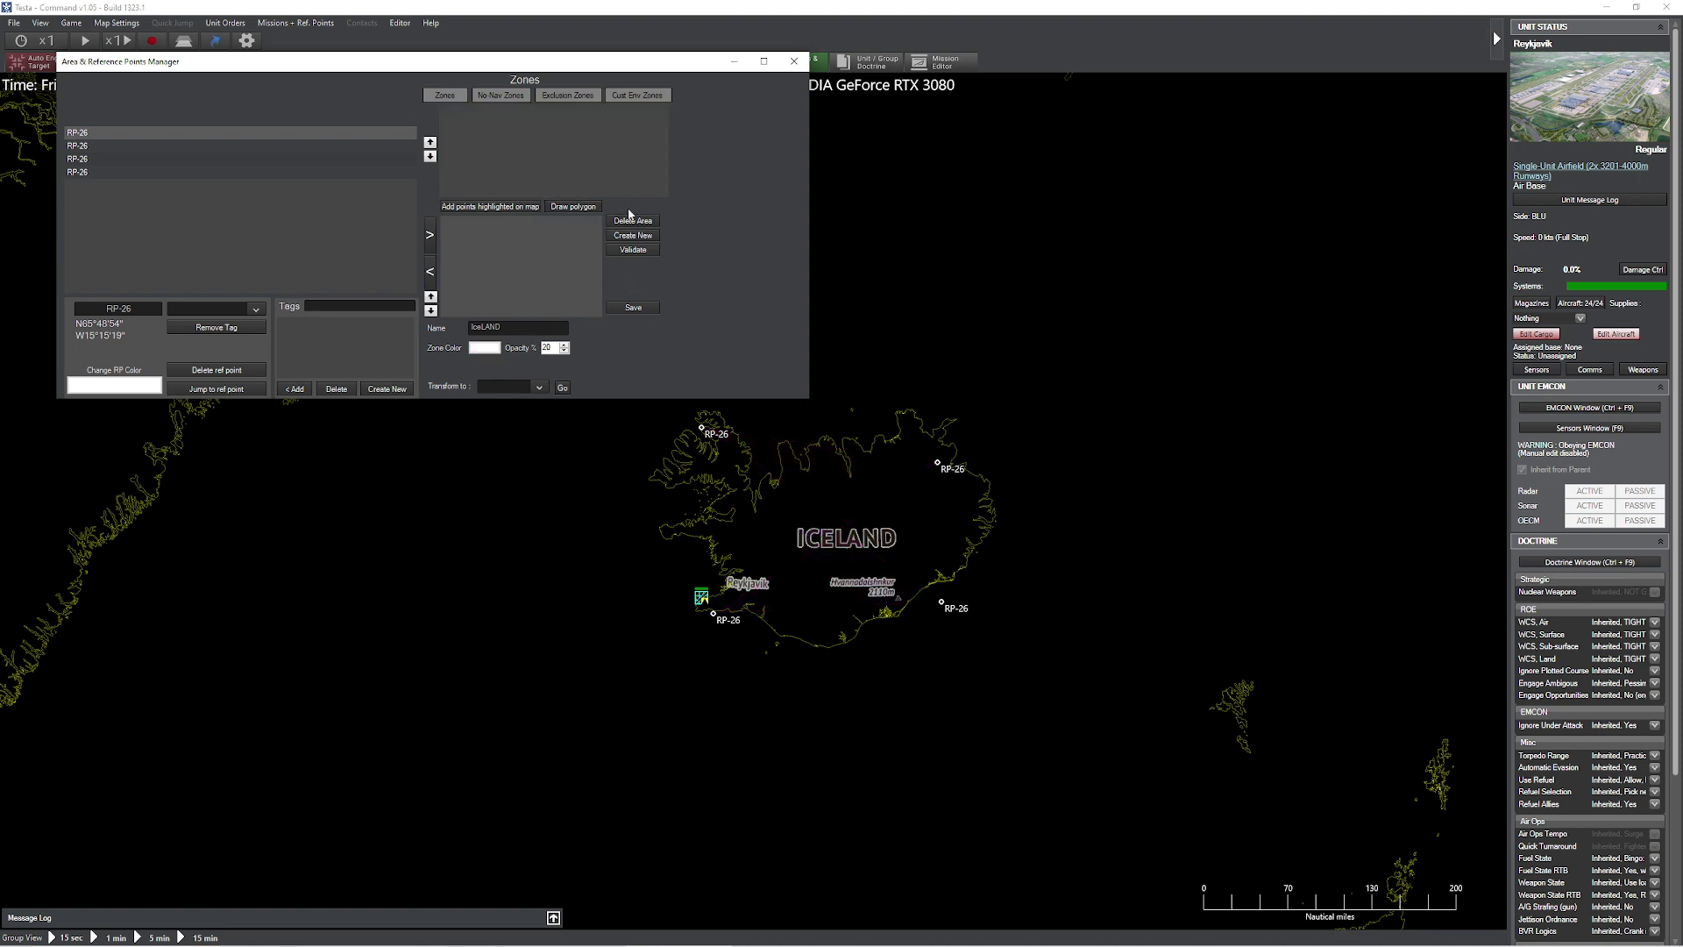
click(802, 63)
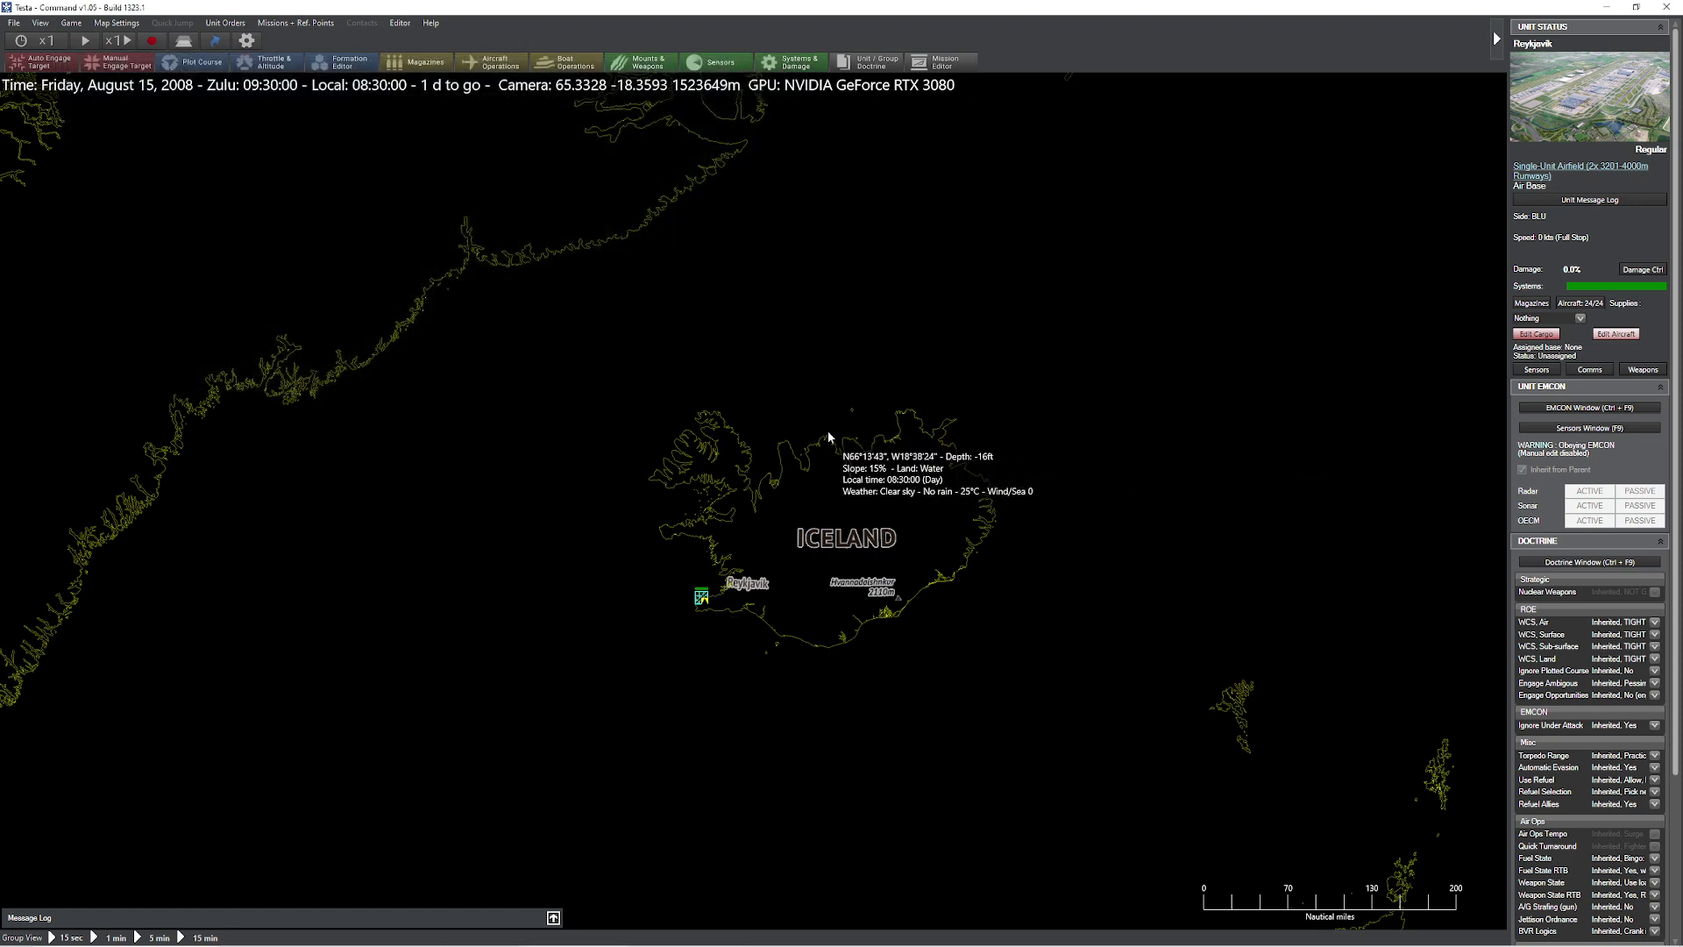
- Define a rectangular zone named ICEland around the whole island and shift its northwest corner point slightly outward
click(296, 23)
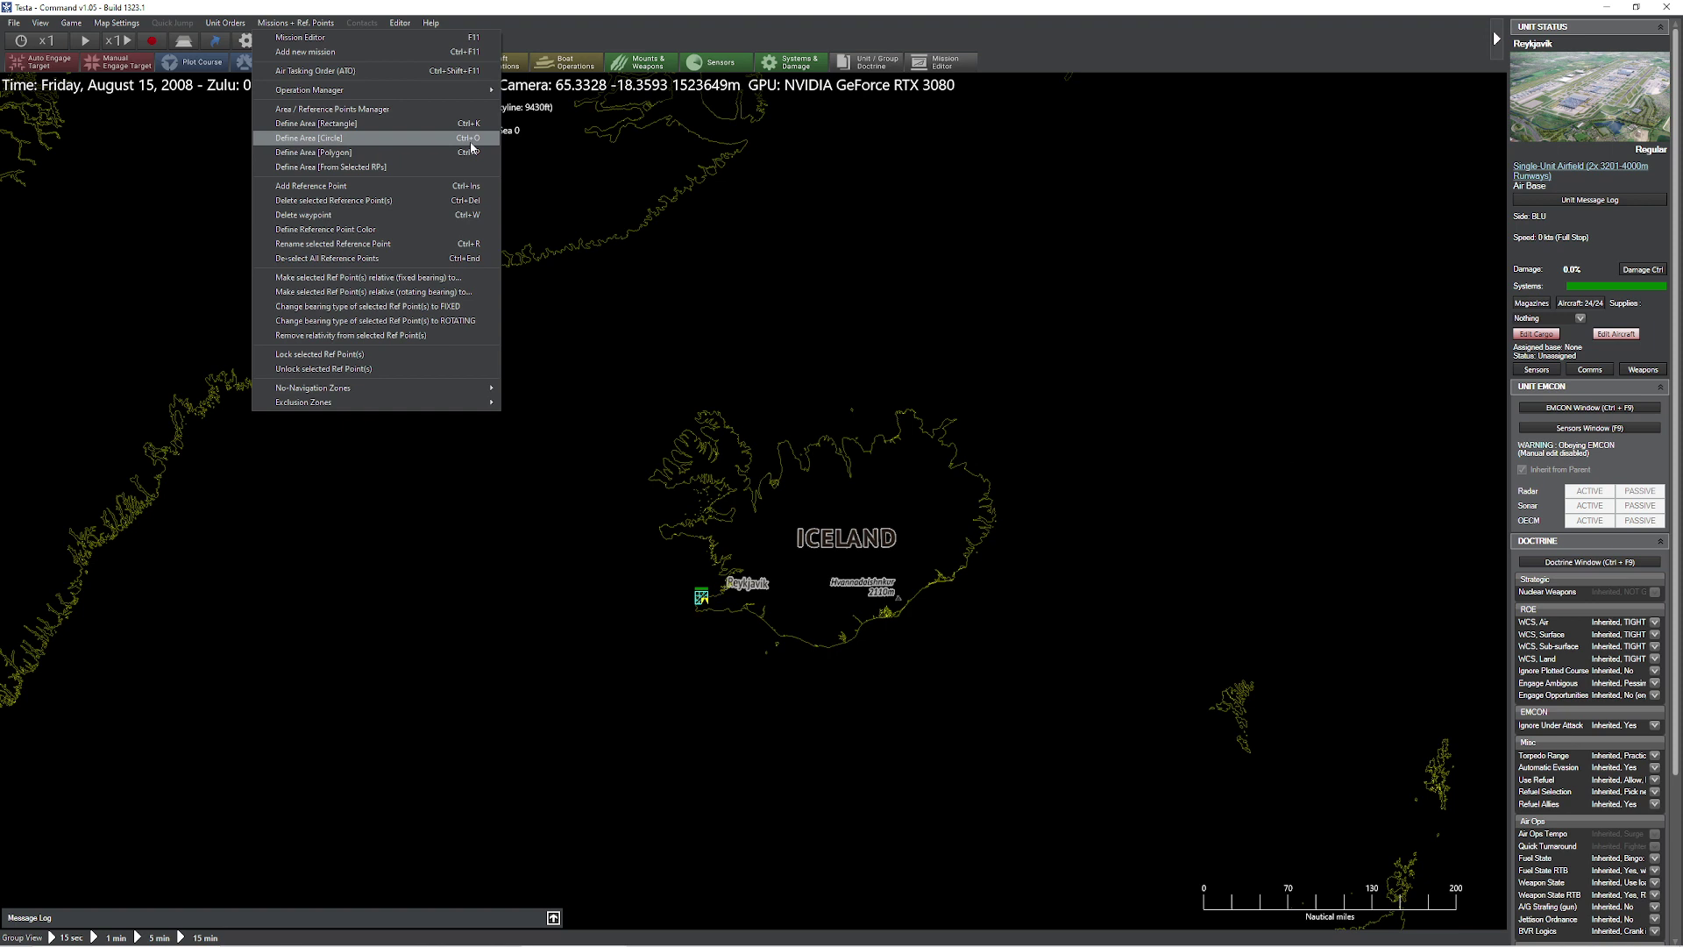
click(335, 134)
drag(667, 405, 1017, 660)
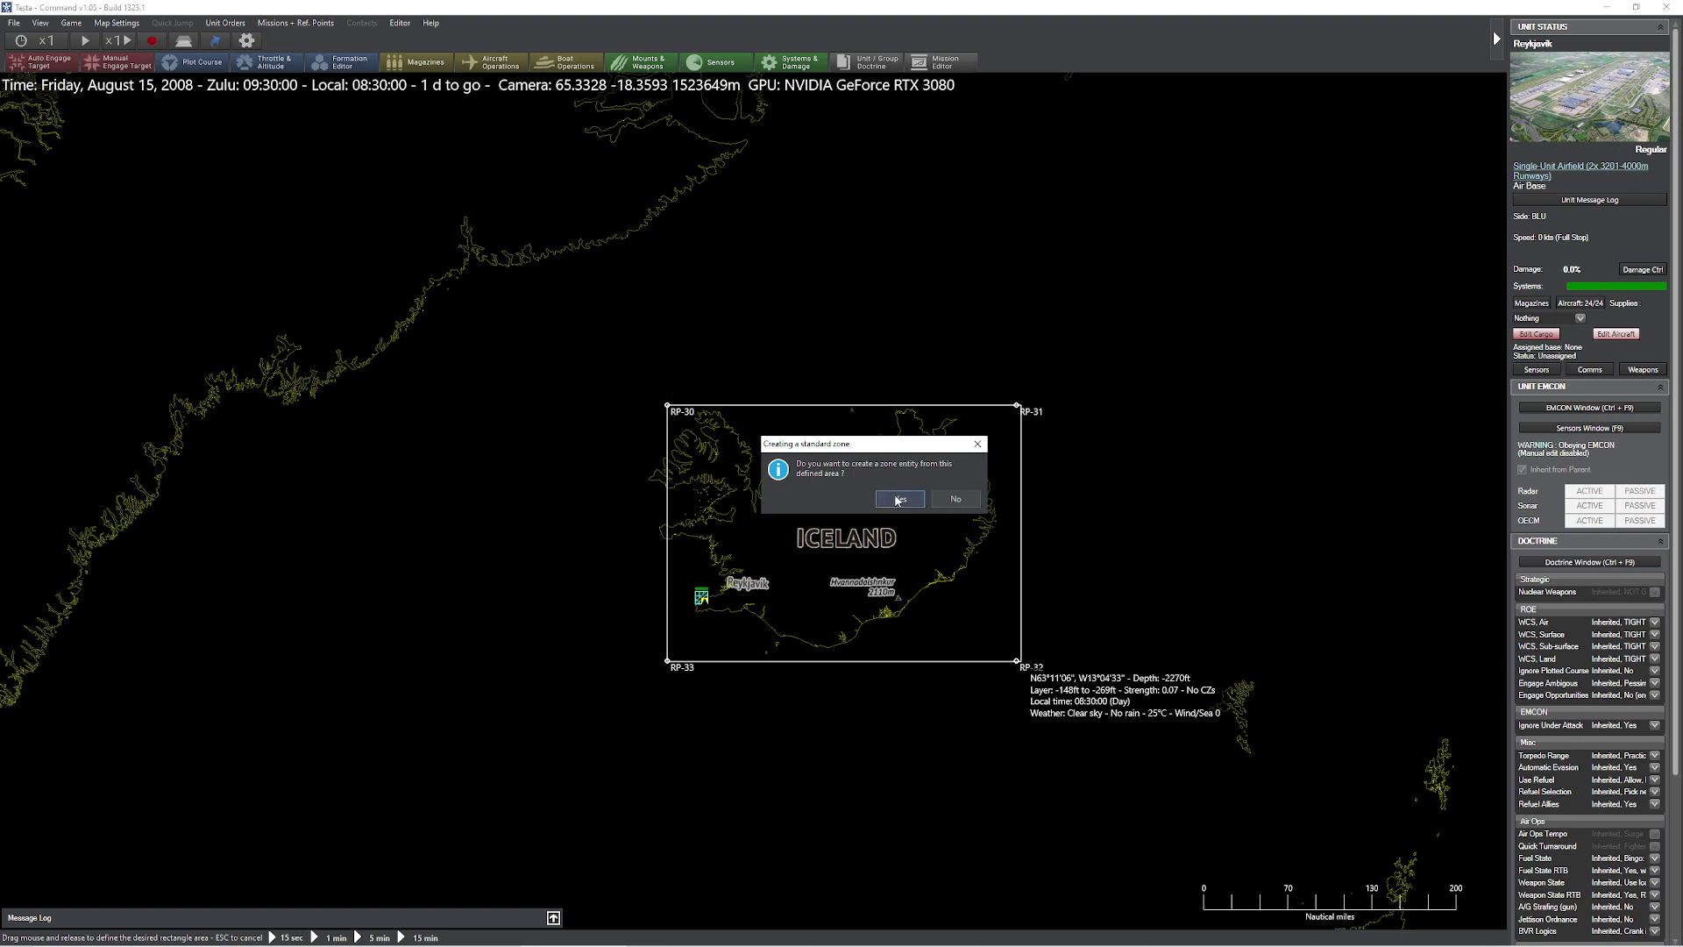
key(Return)
drag(101, 84, 223, 225)
click(271, 247)
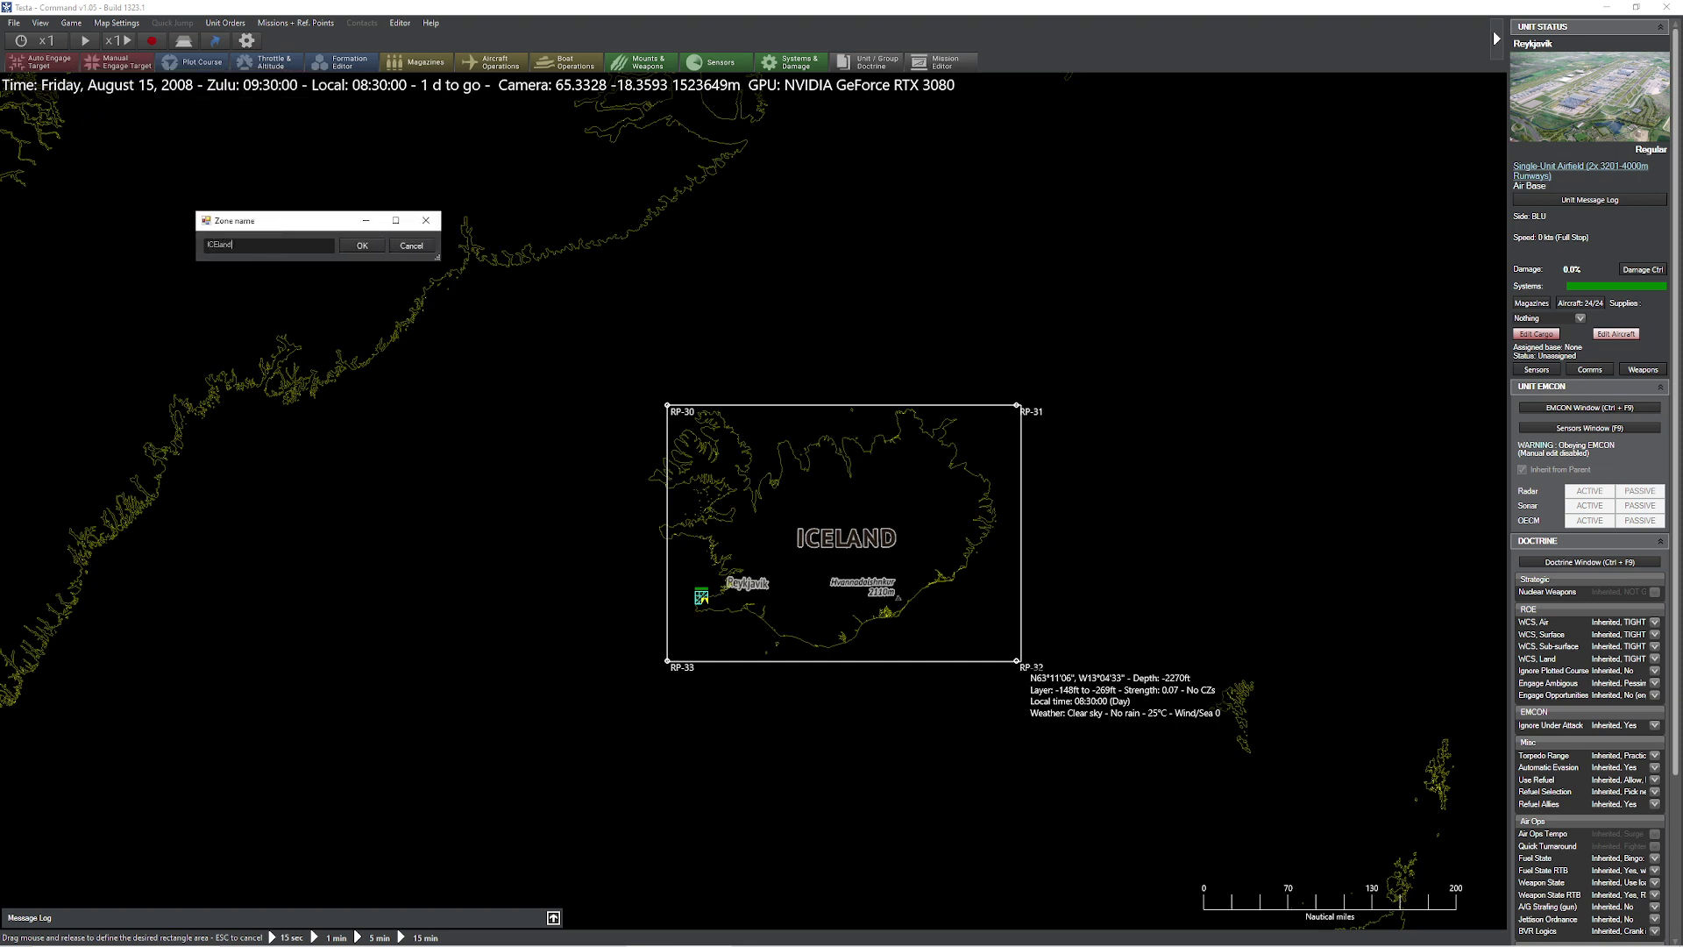
text(ICEland)
click(361, 245)
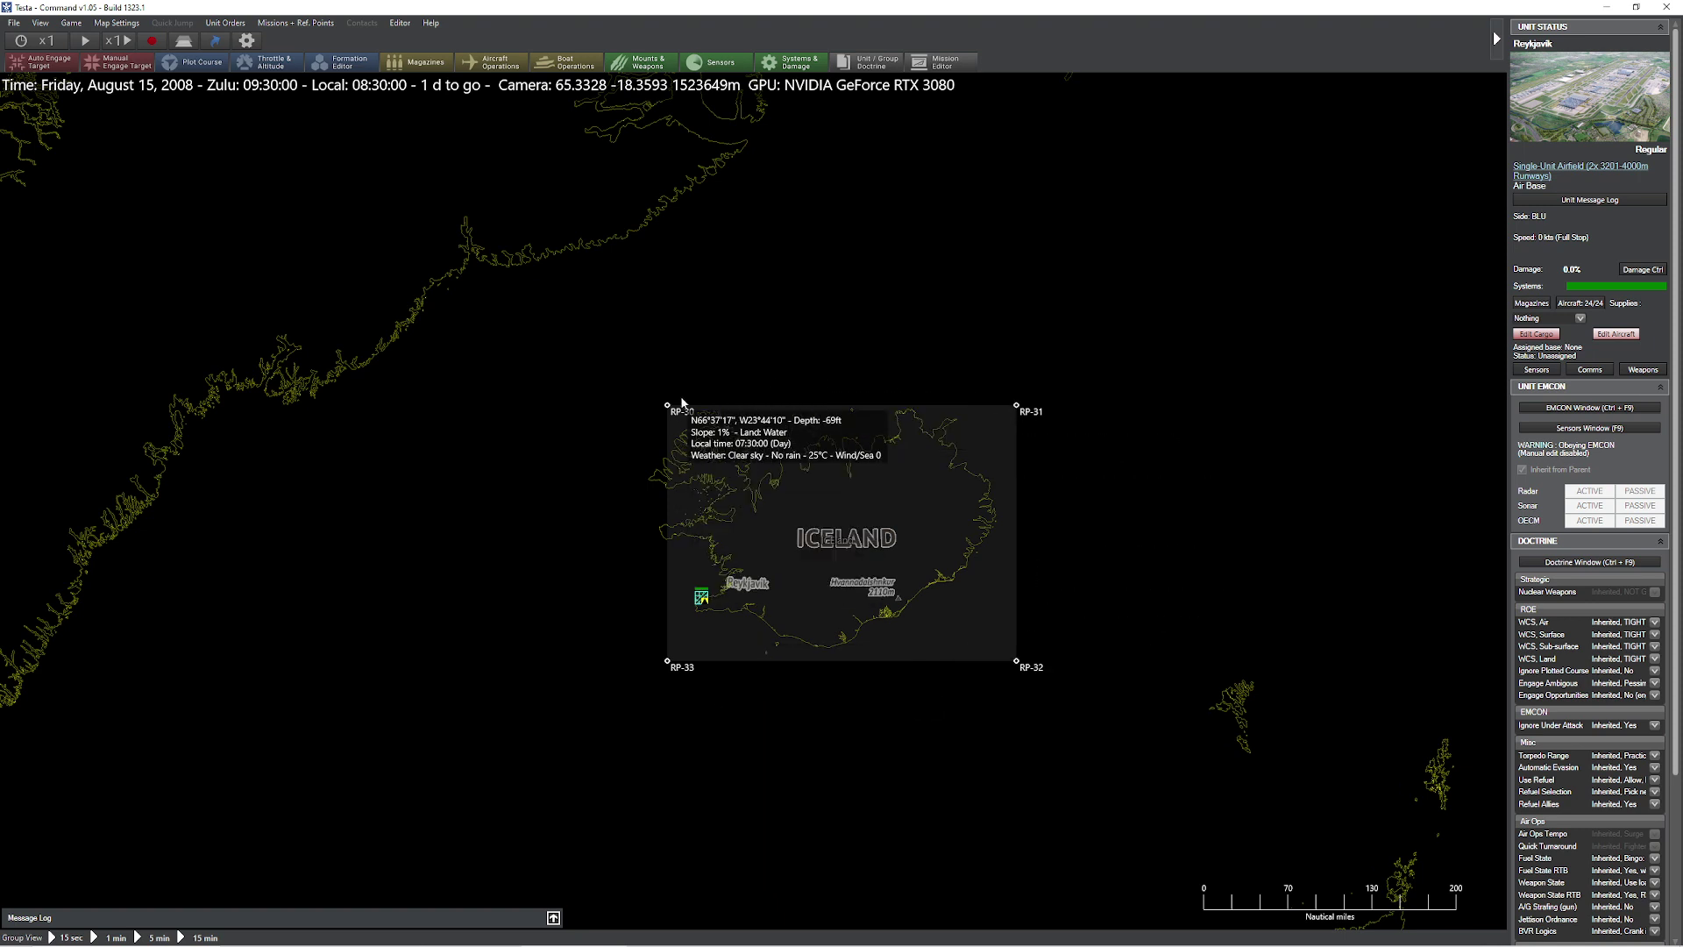
mouse_move(667, 405)
mouse_down()
mouse_move(628, 347)
mouse_move(664, 399)
mouse_up()
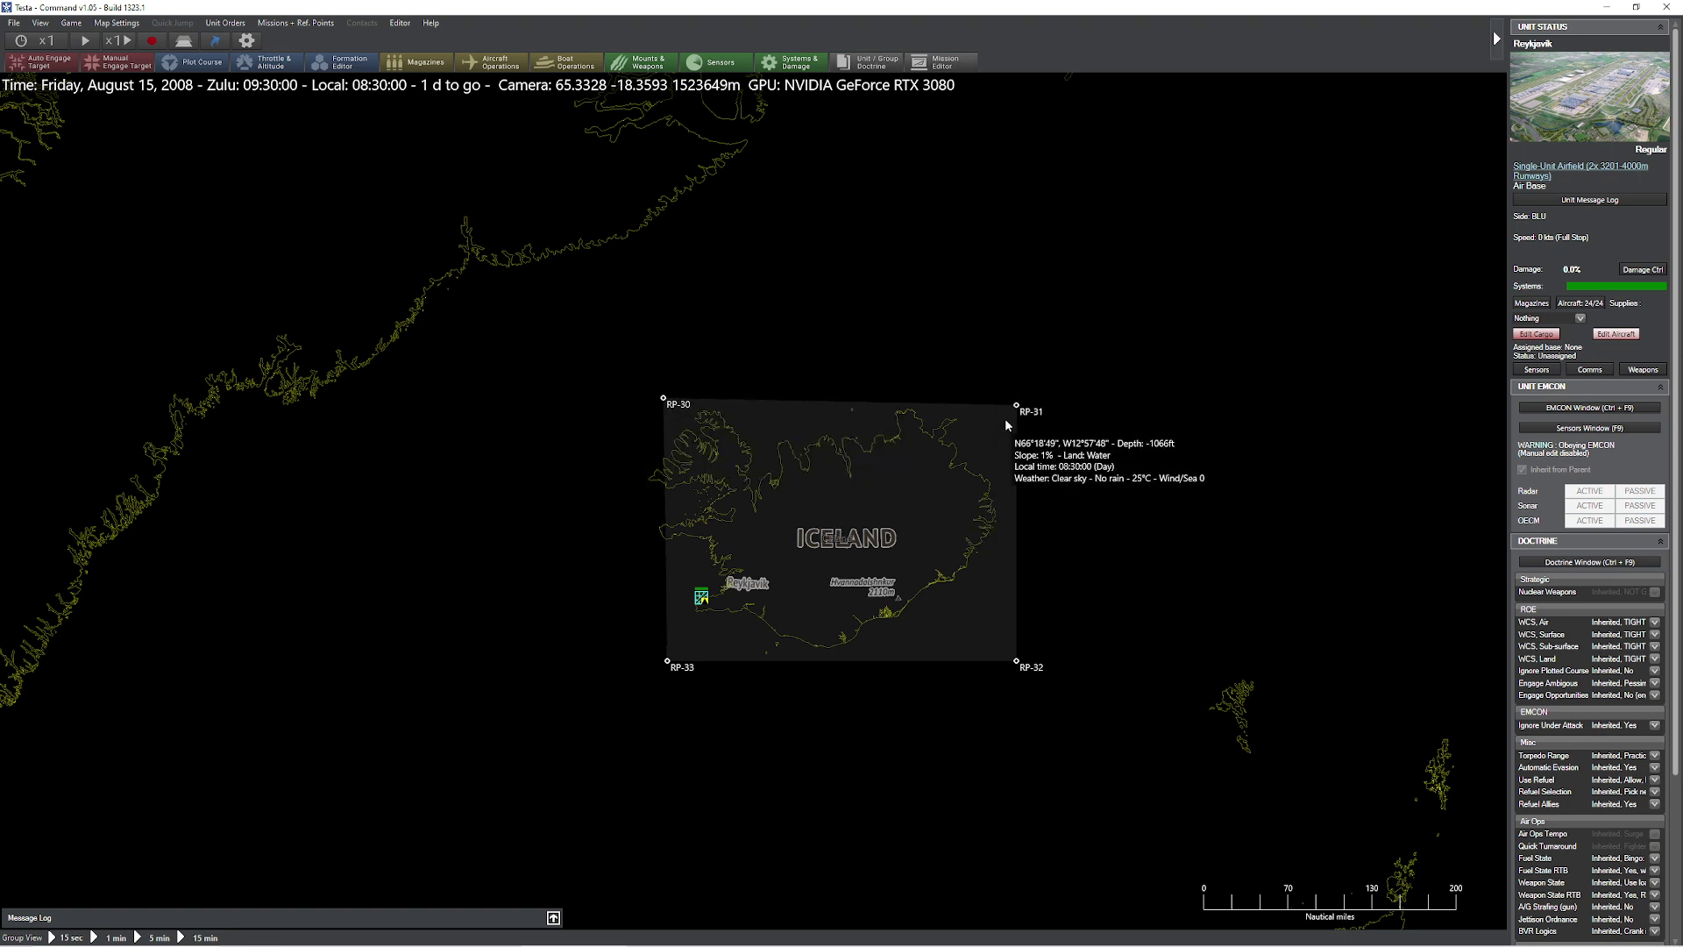
- Delete the rectangular ICEland zone in the Area & Reference Points Manager
click(323, 27)
click(419, 114)
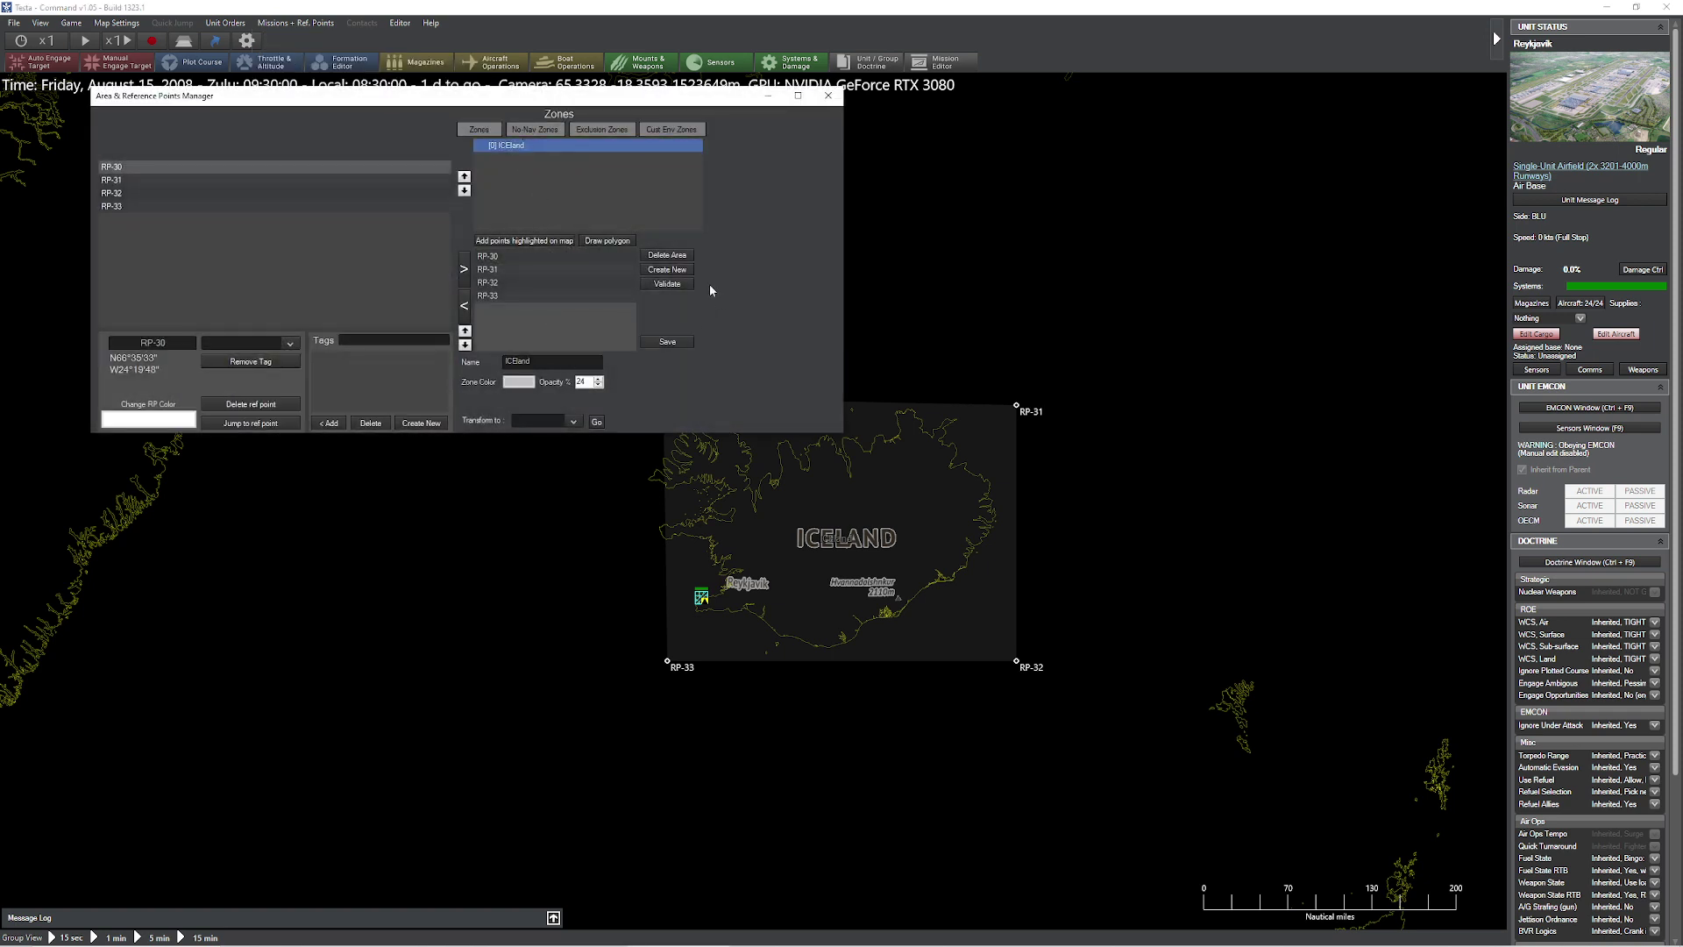
click(666, 255)
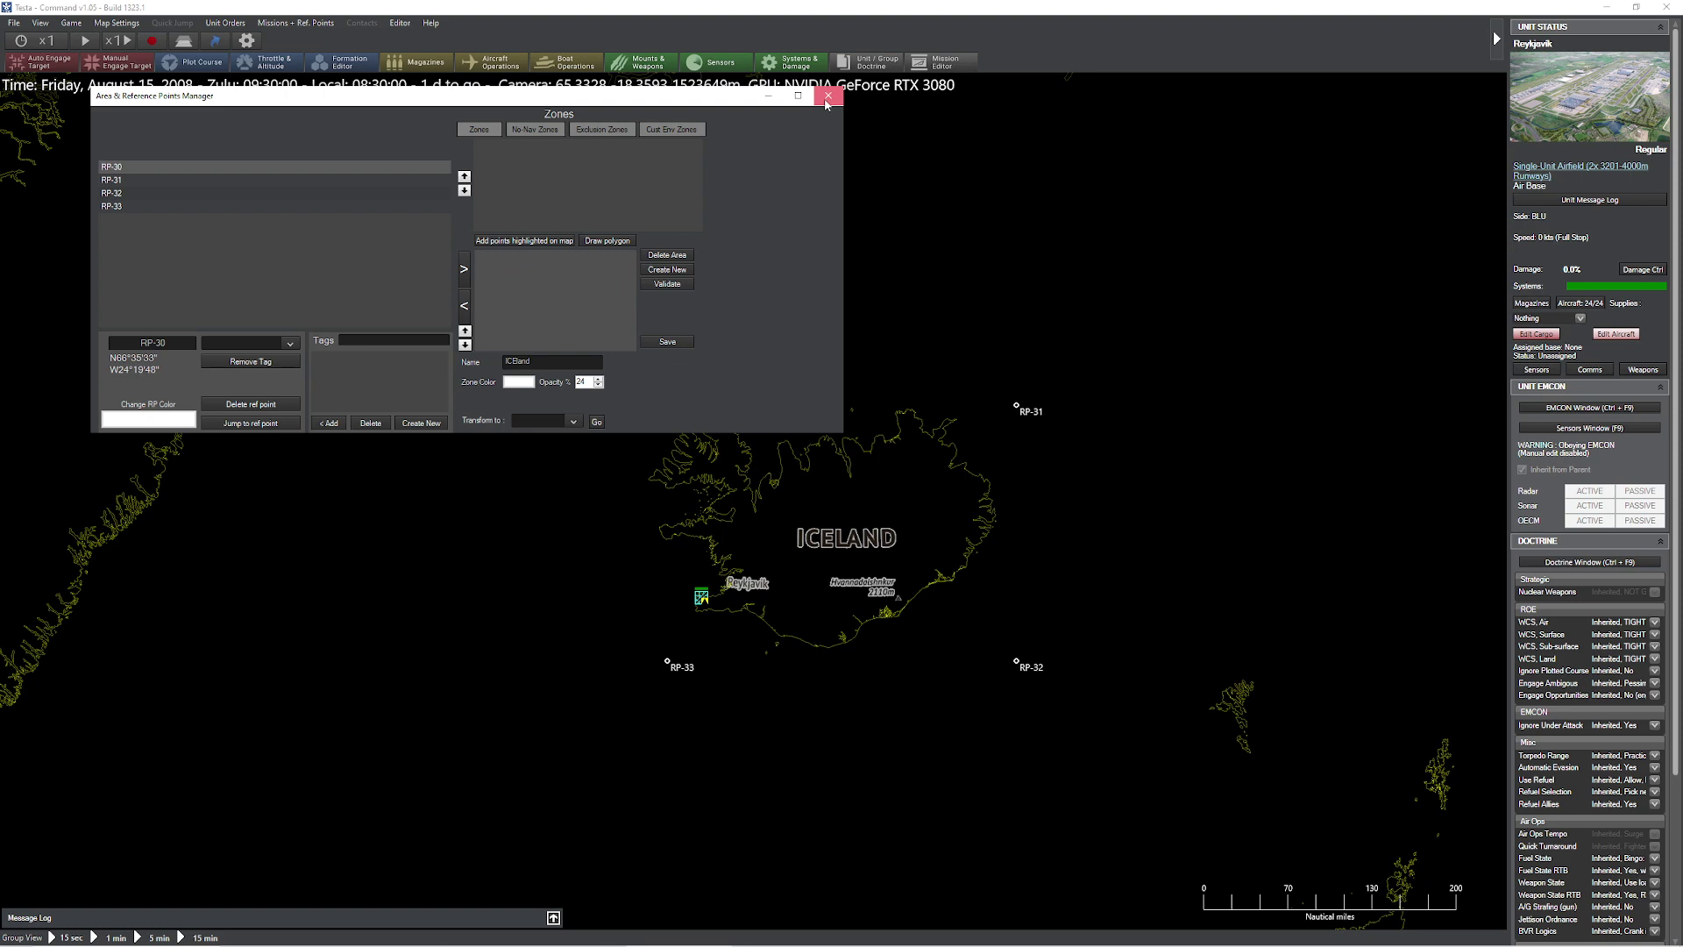
click(826, 97)
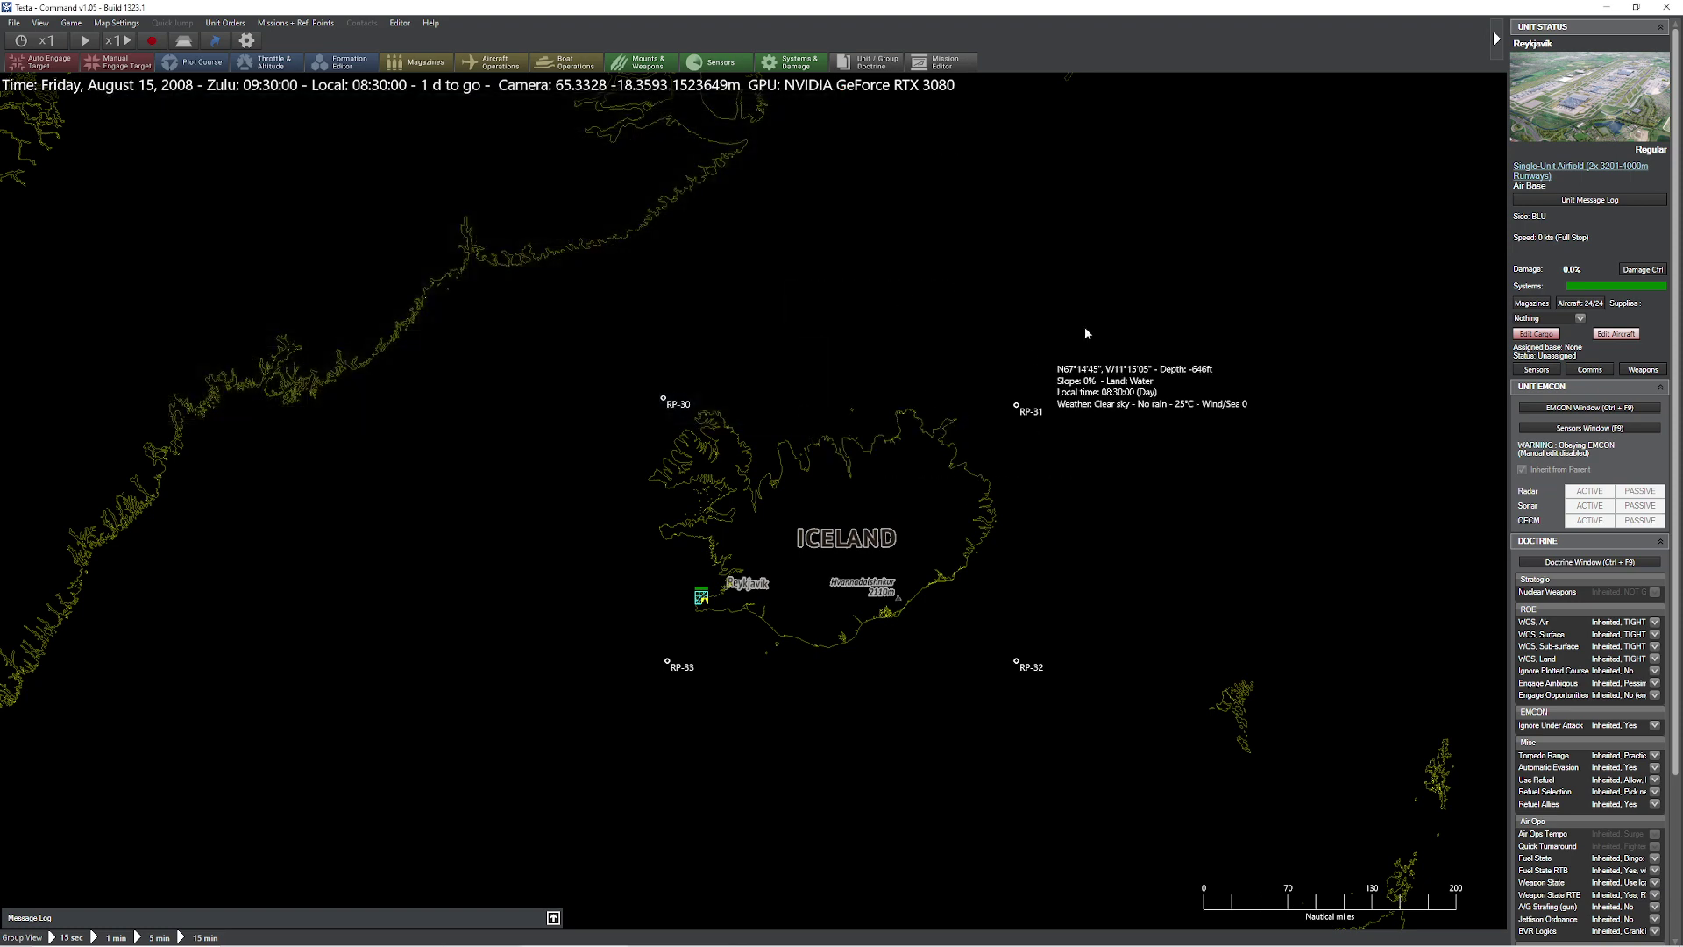
click(301, 26)
click(368, 148)
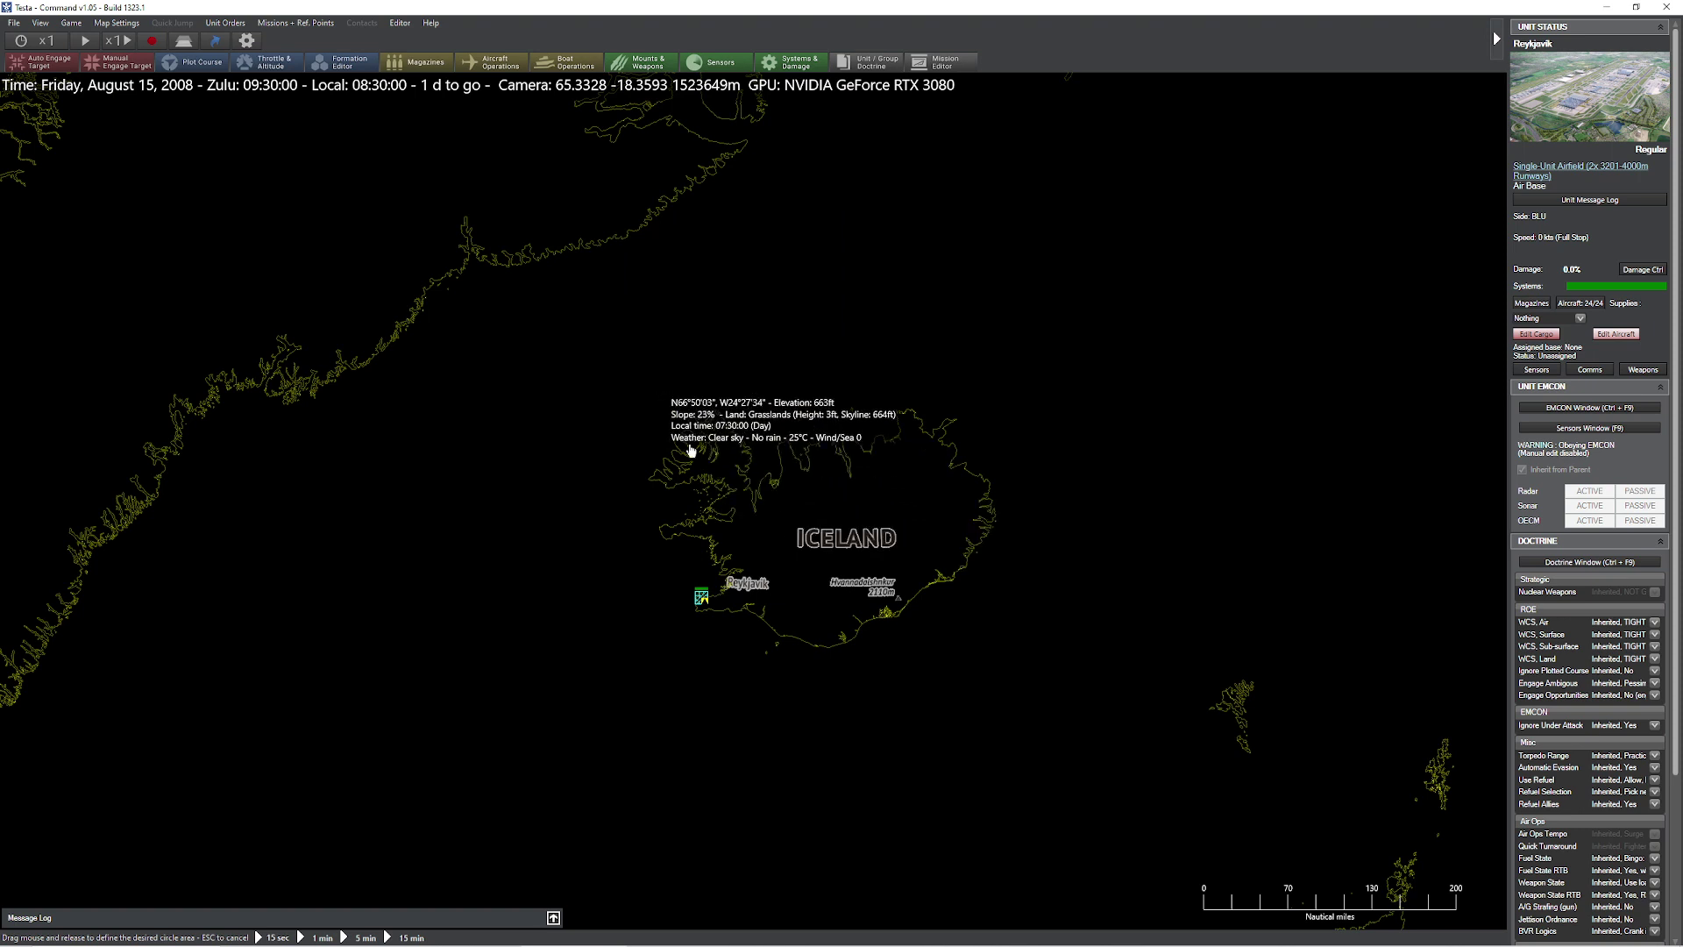
mouse_move(690, 450)
mouse_down()
mouse_move(976, 668)
mouse_move(707, 424)
mouse_move(717, 459)
mouse_up()
drag(661, 380, 718, 455)
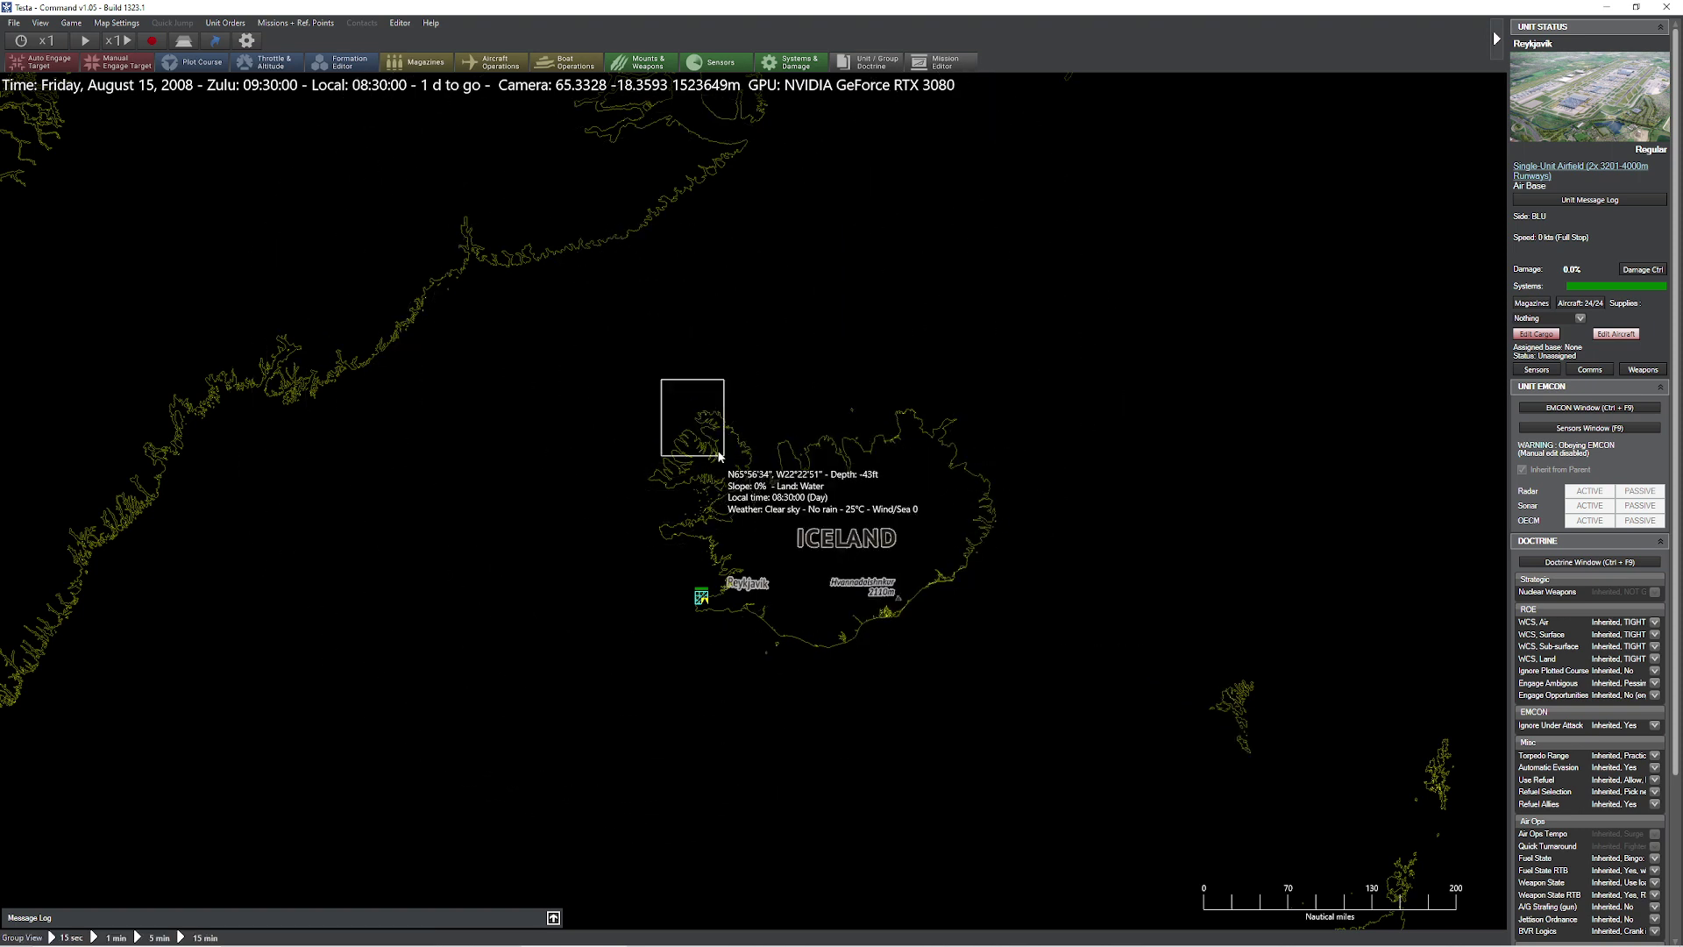
- Define a circular area centered on Iceland that encloses the whole island and create a standard zone named IceLand from it
click(296, 23)
click(363, 138)
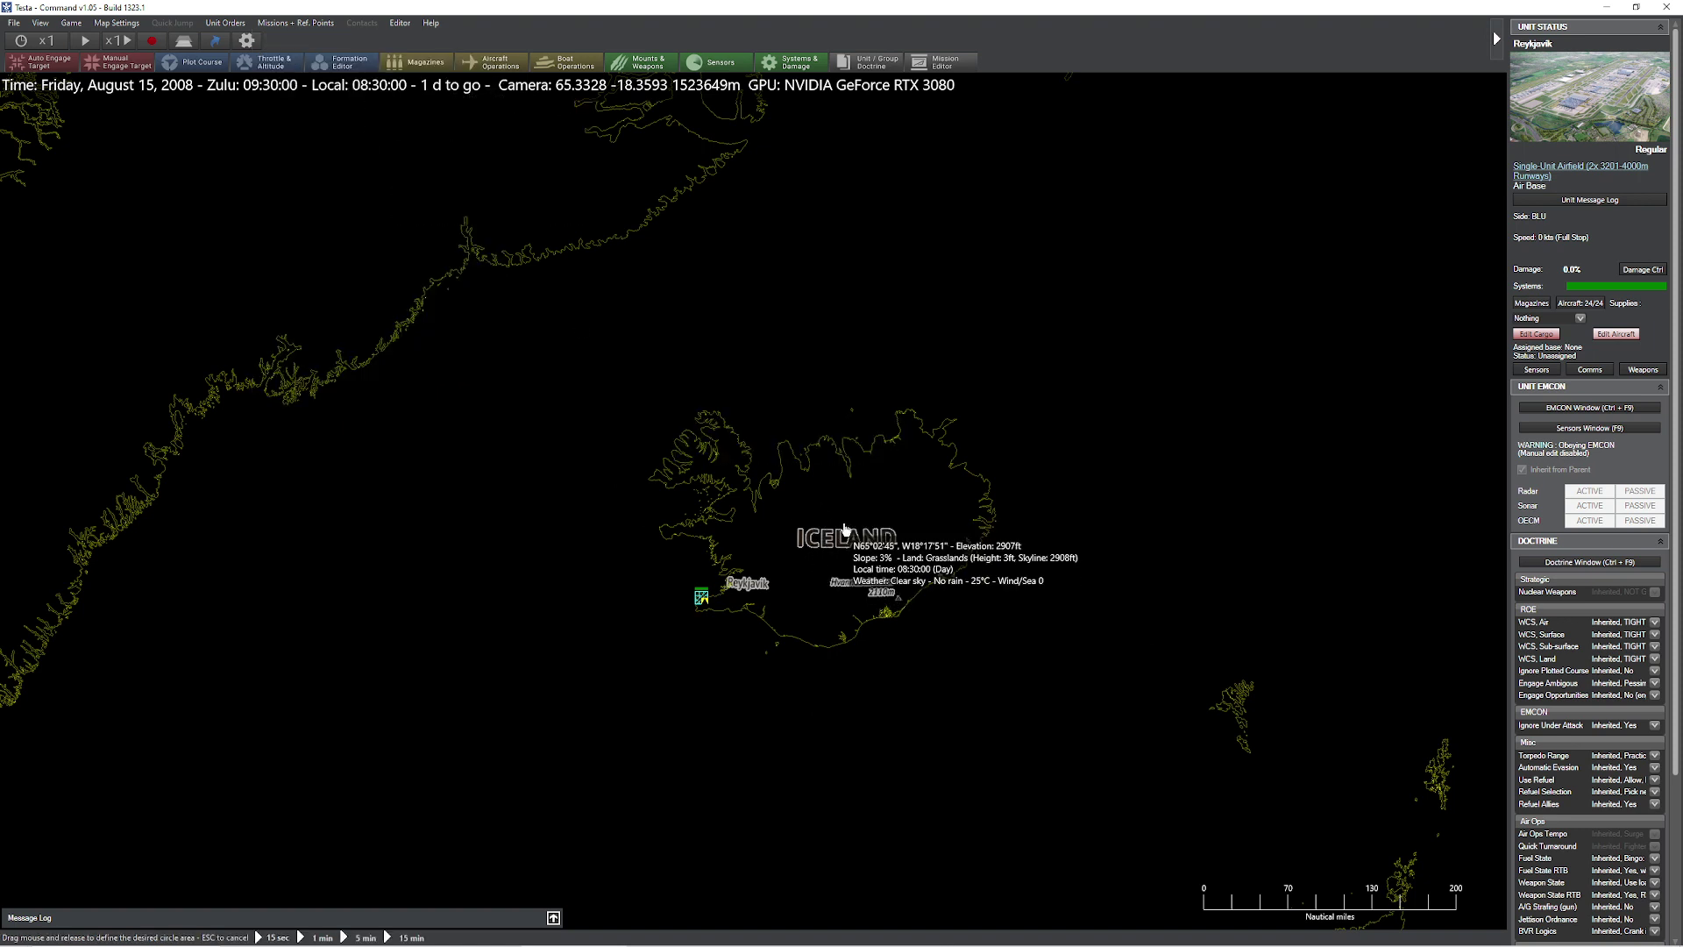
drag(789, 601, 699, 666)
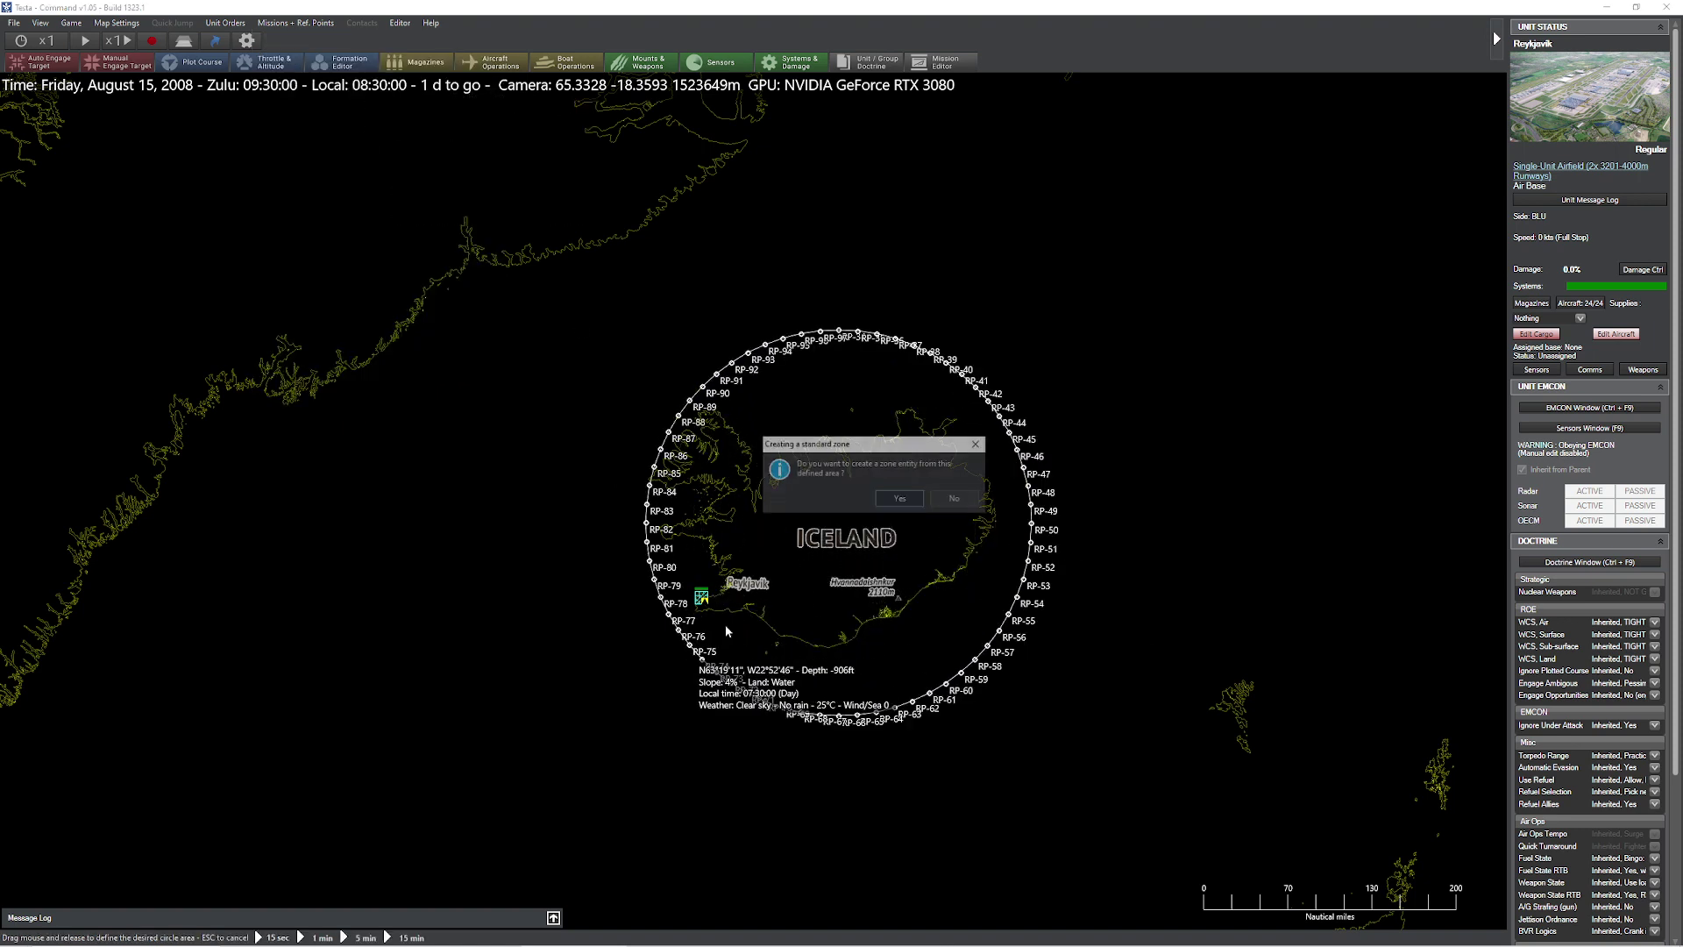
click(900, 499)
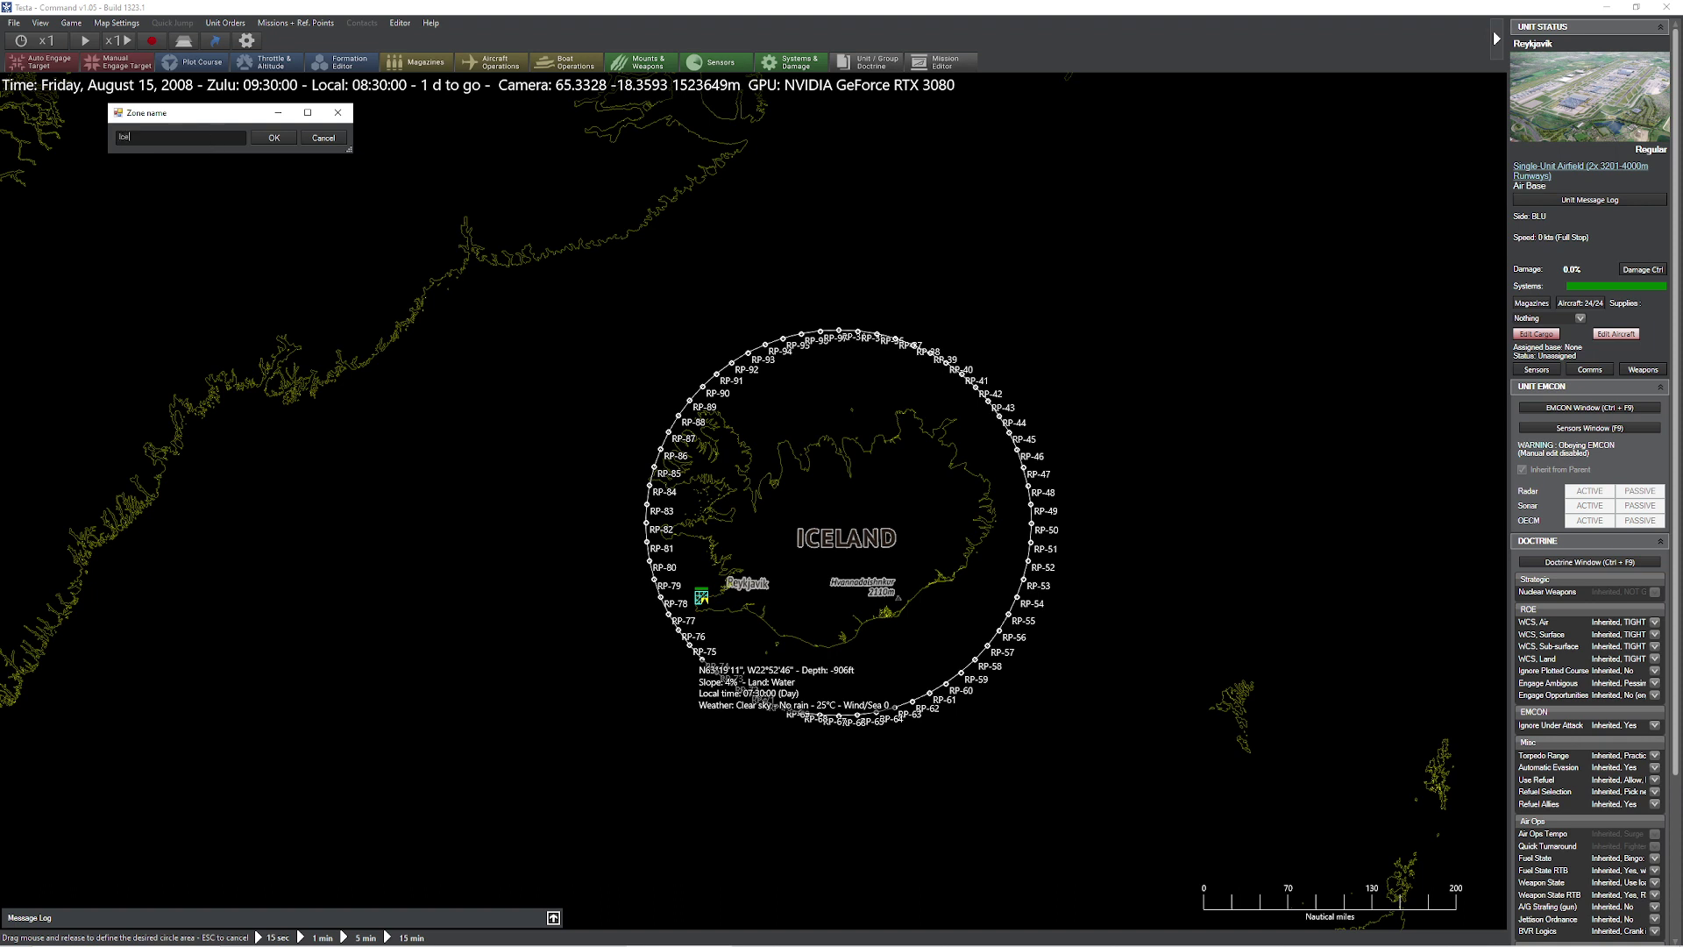
click(274, 142)
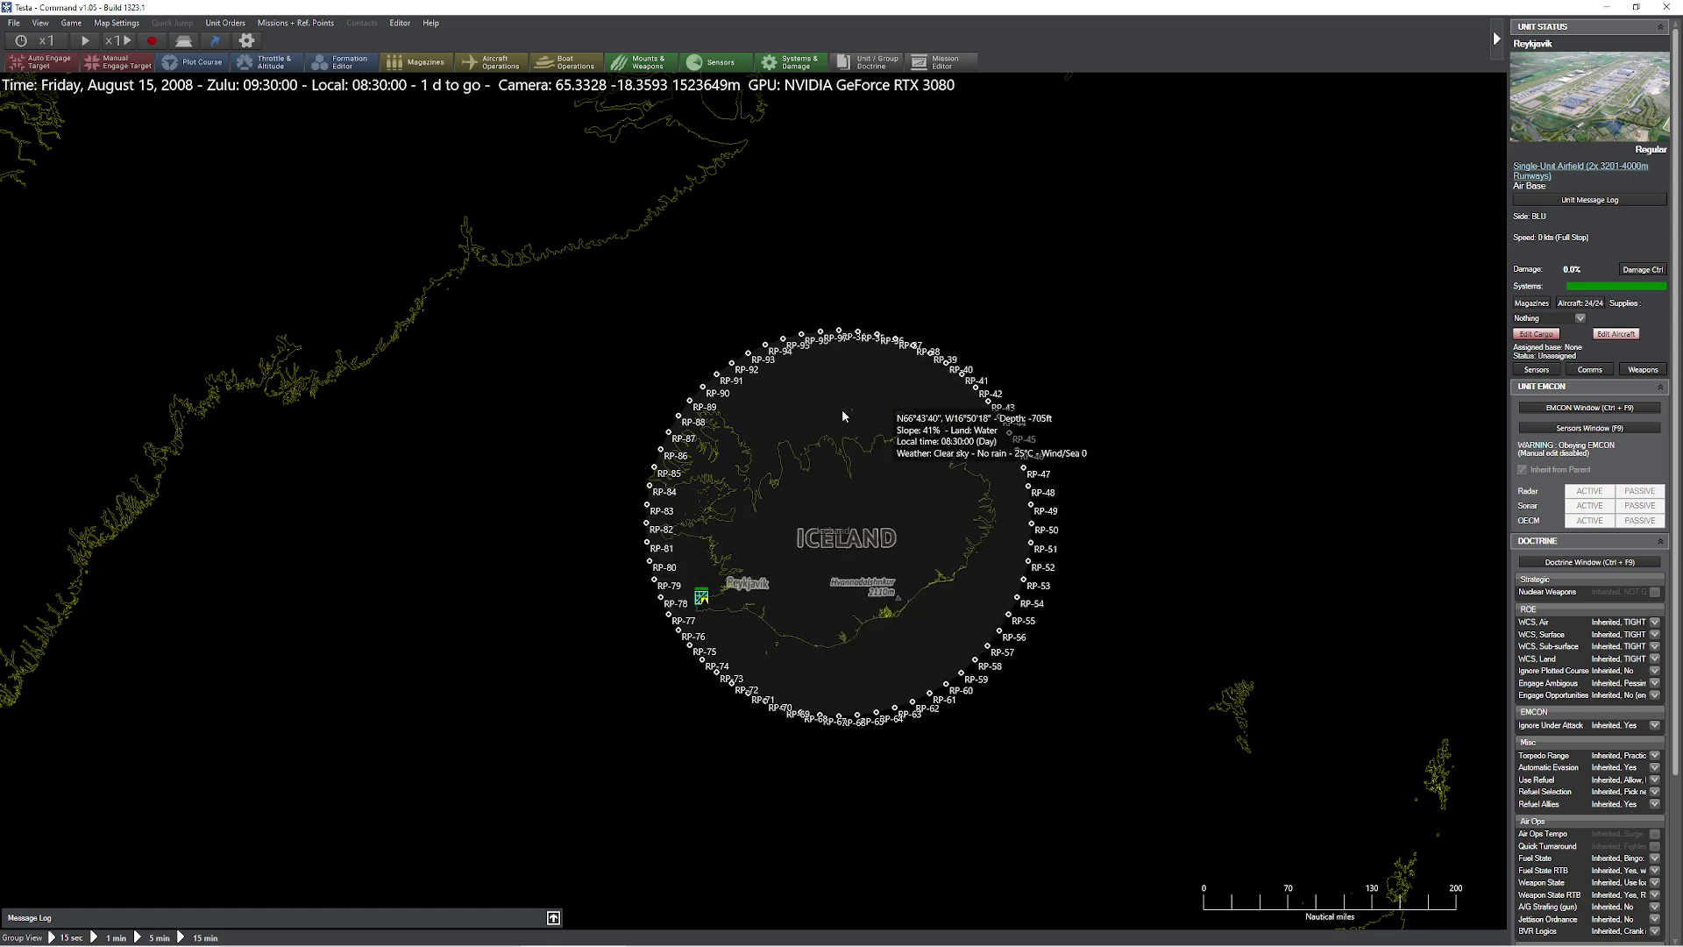
scroll(843, 416, up, 2)
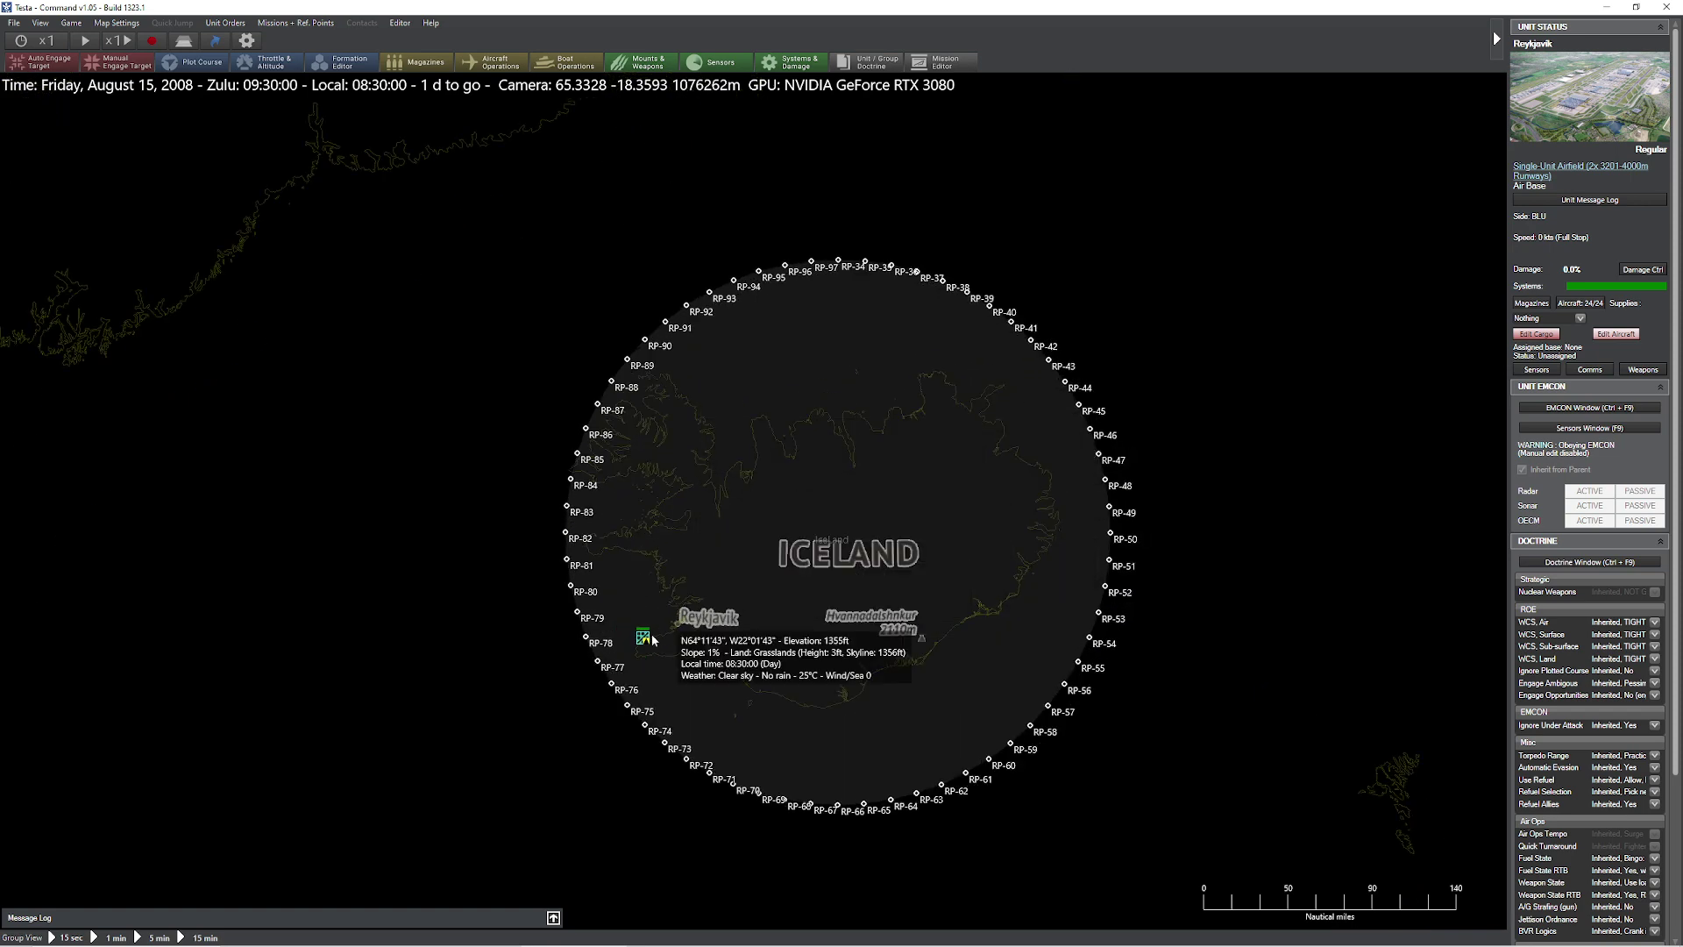
scroll(473, 371, up, 5)
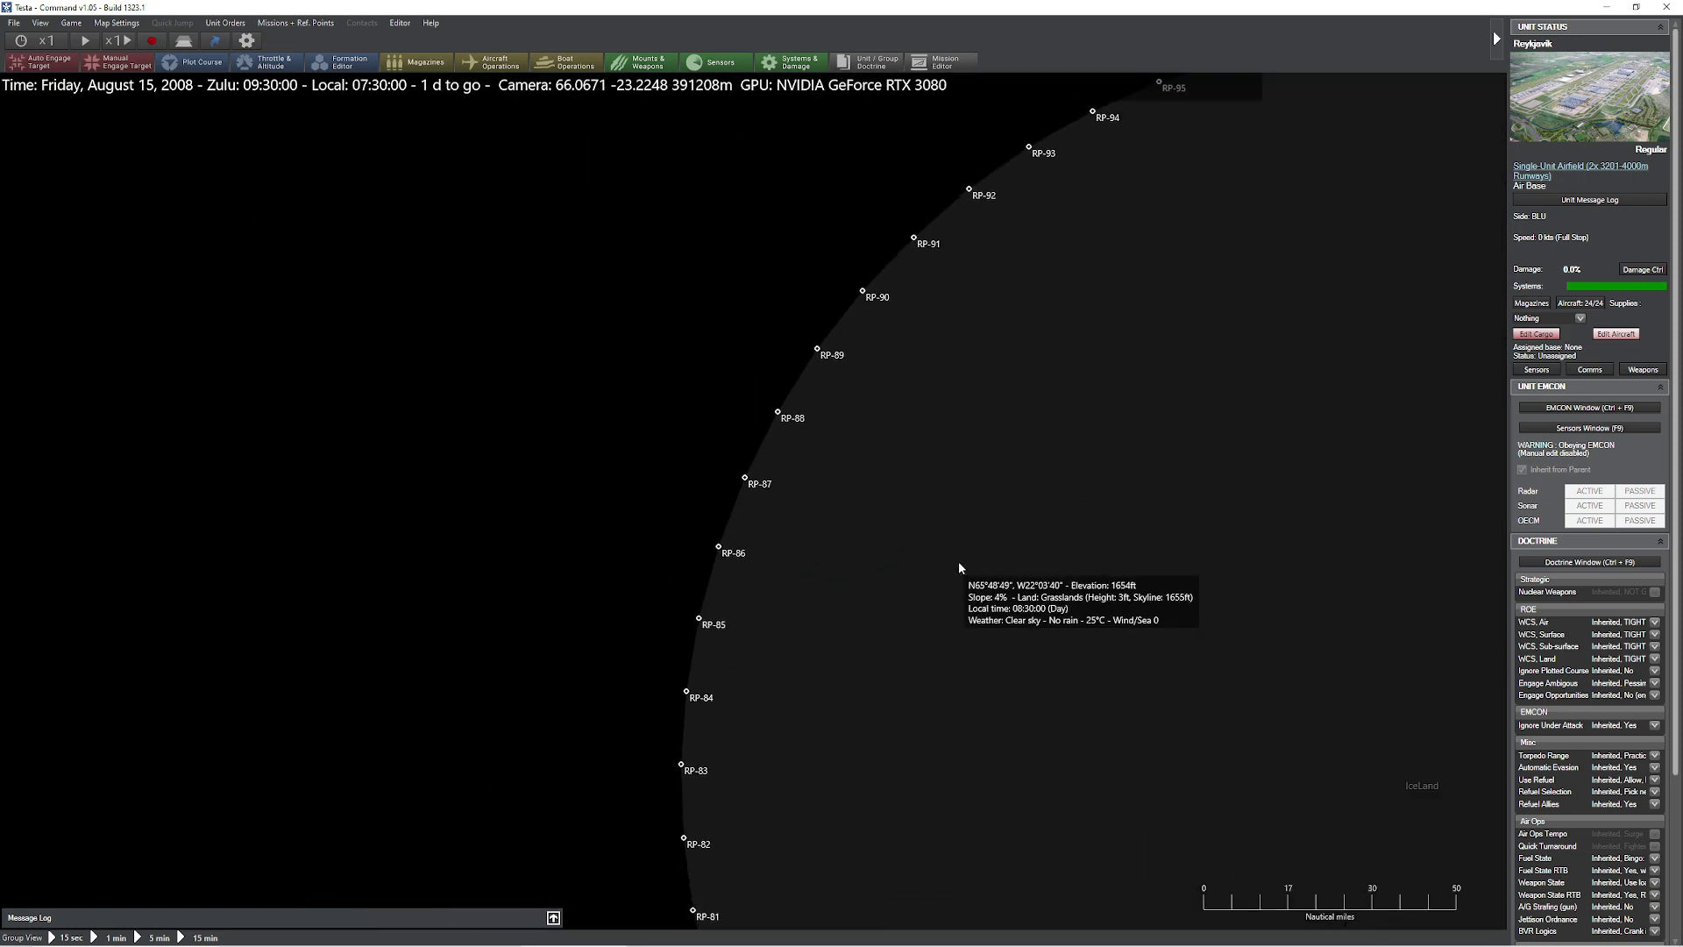
- Inspect the circular IceLand zone's outline, and delete the zone in the Area & Reference Points Manager
scroll(1096, 632, up, 8)
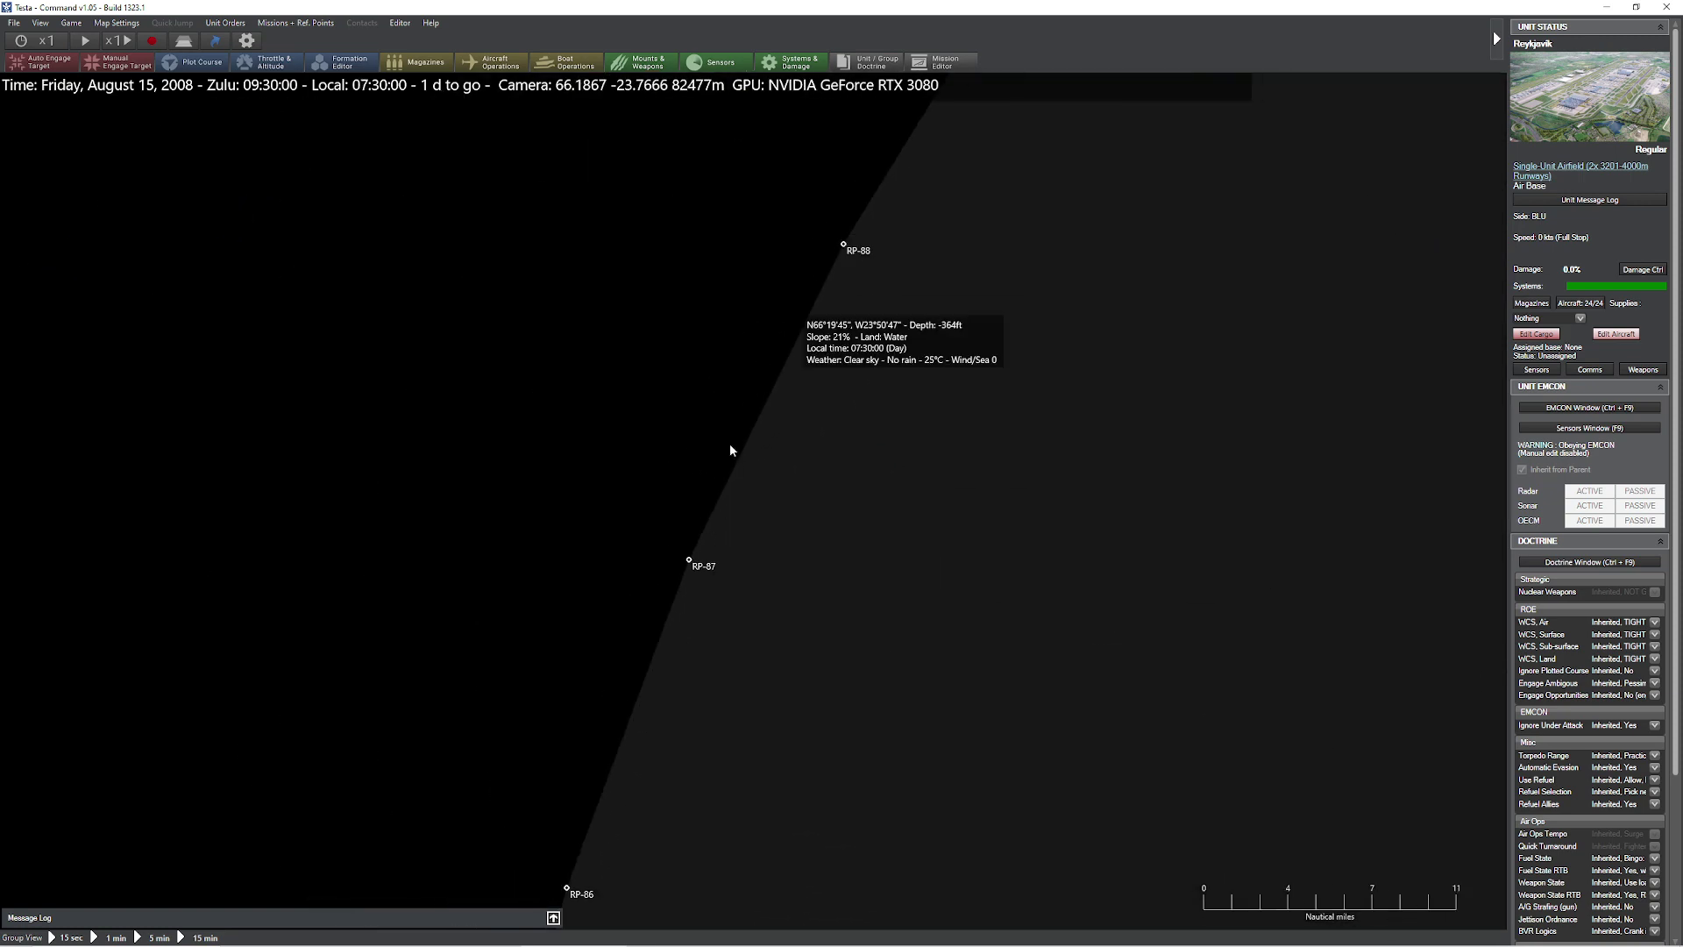
scroll(754, 481, down, 15)
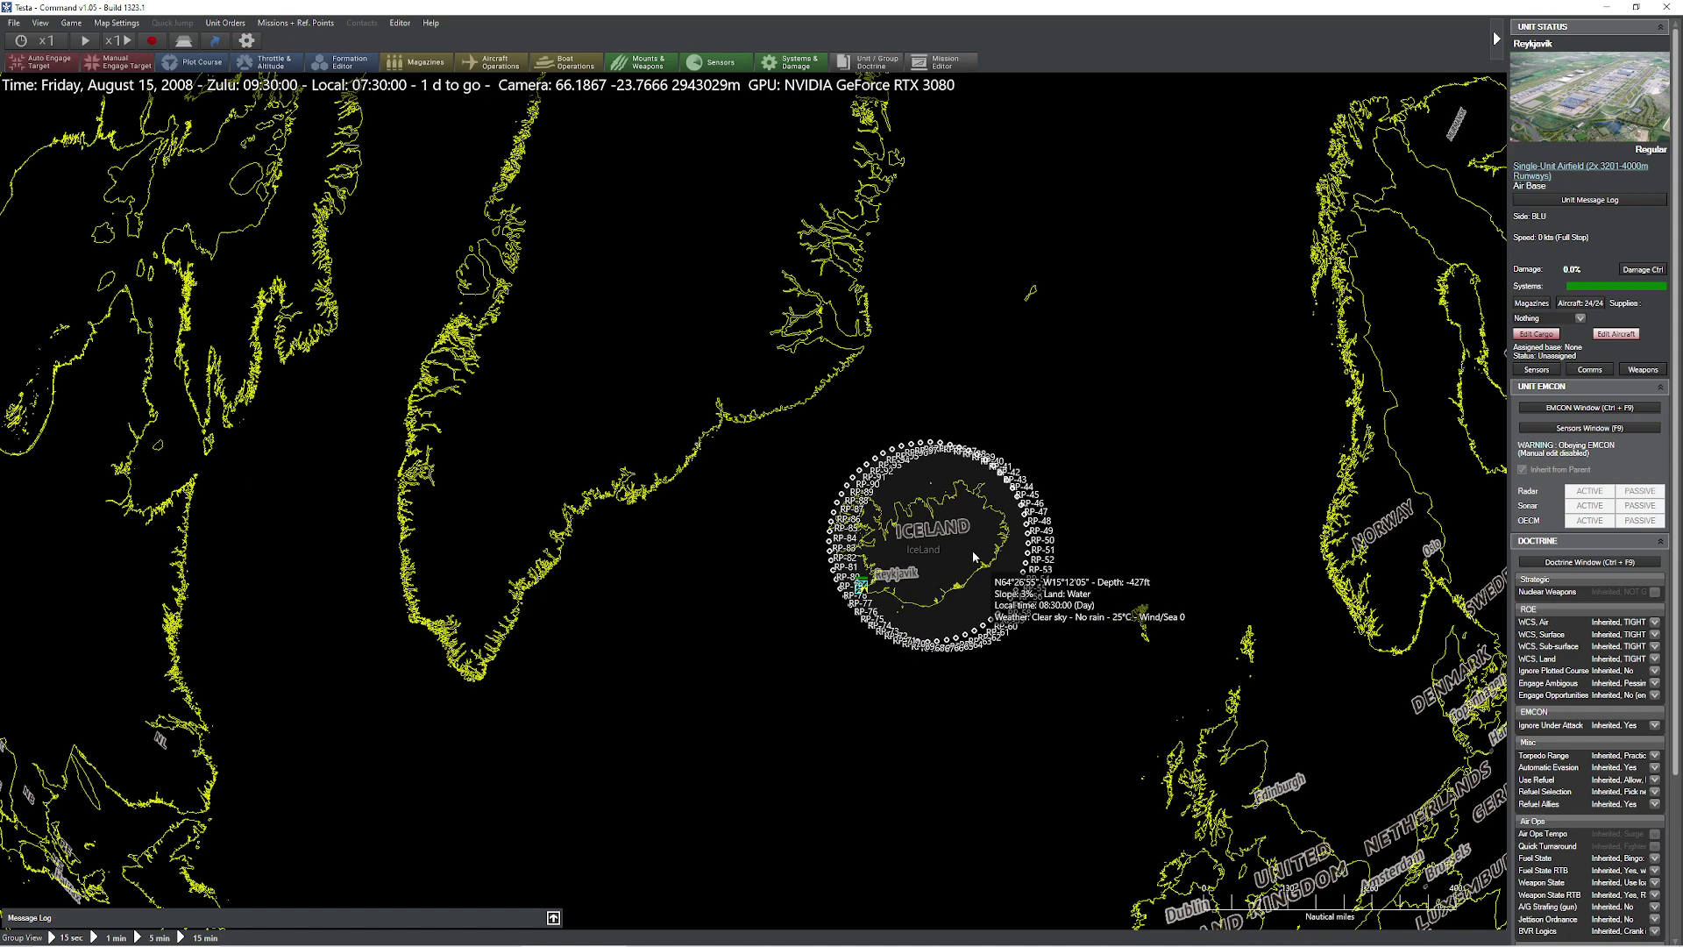
scroll(972, 555, up, 6)
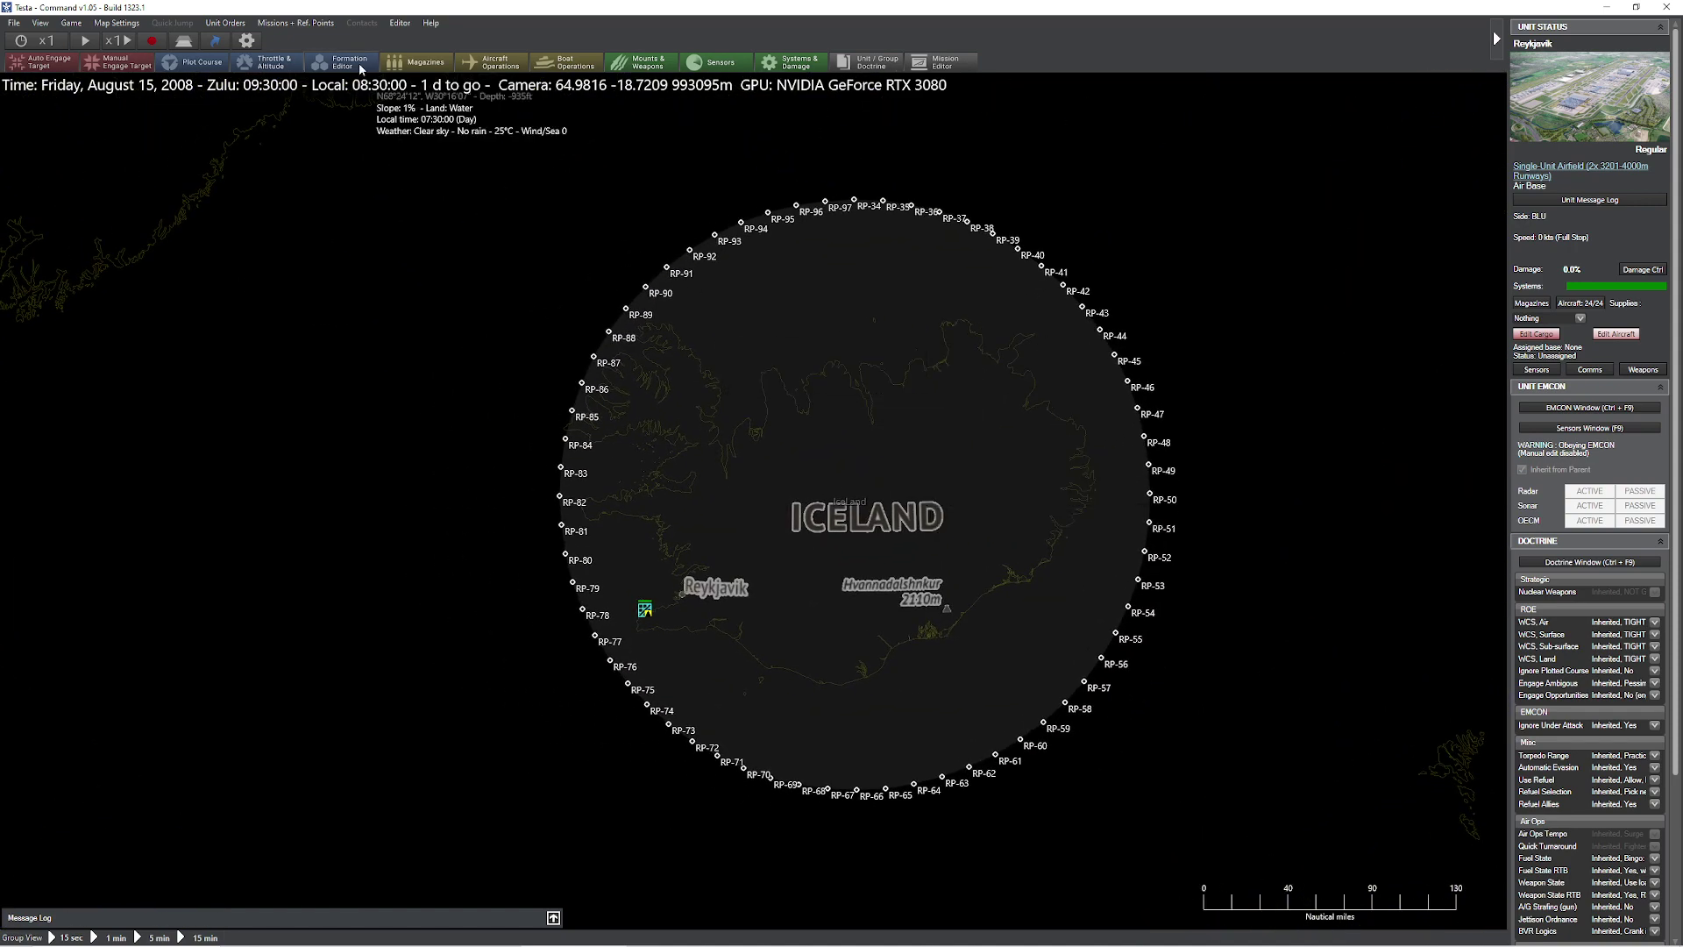
click(314, 23)
click(316, 123)
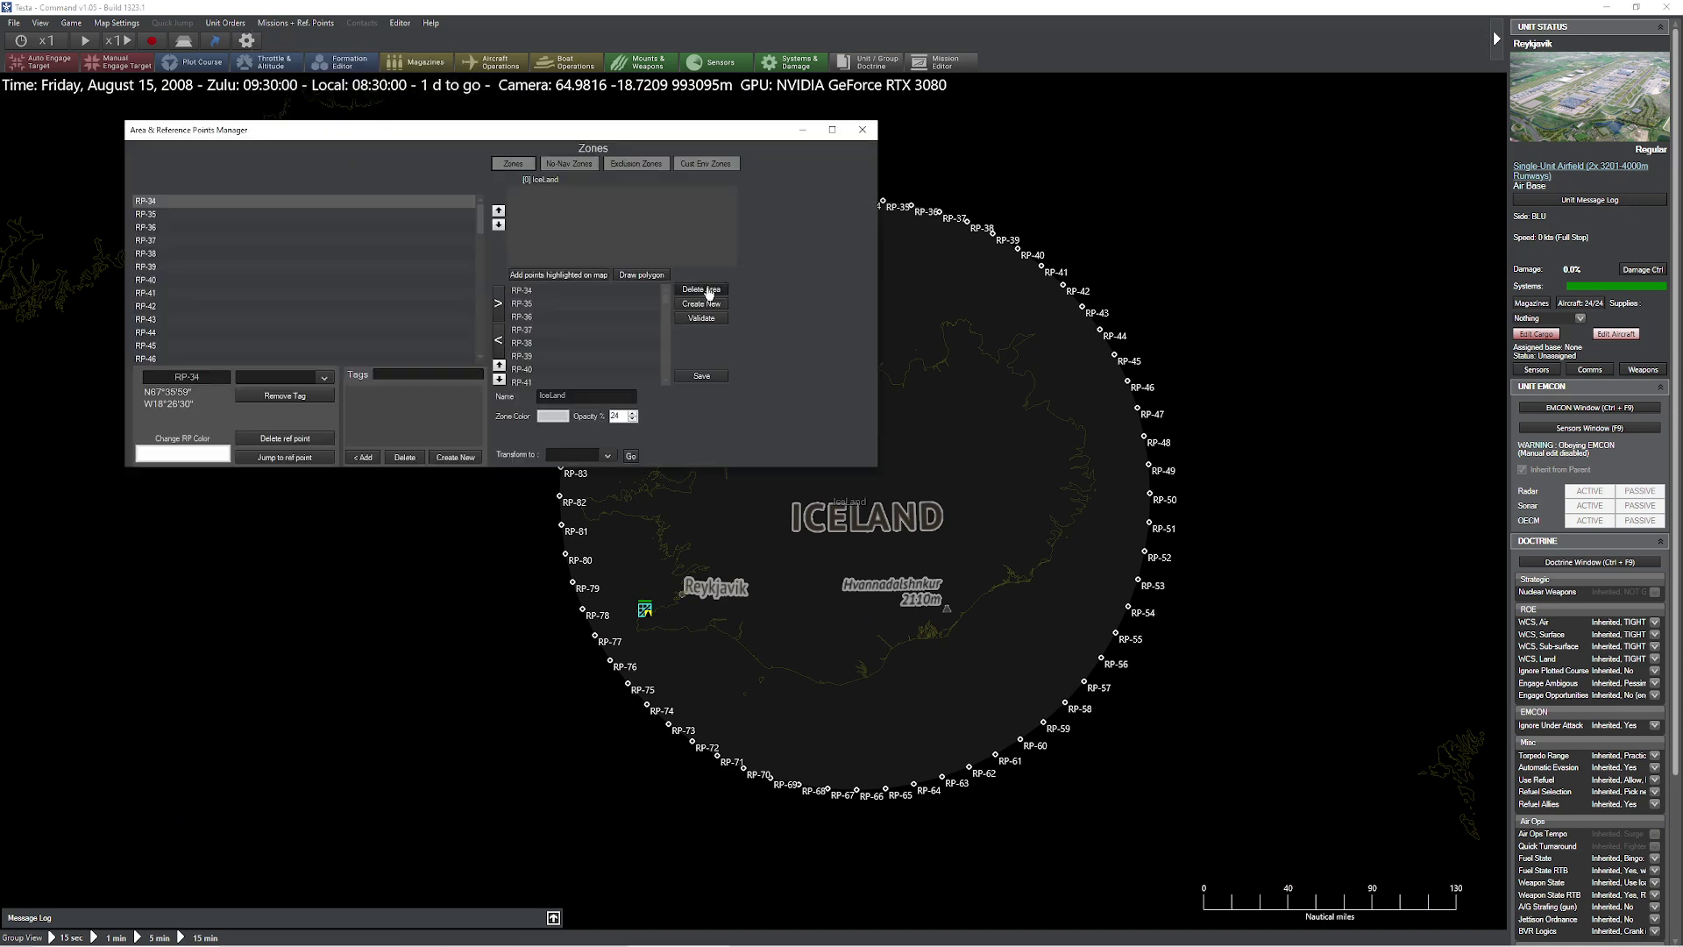
click(575, 184)
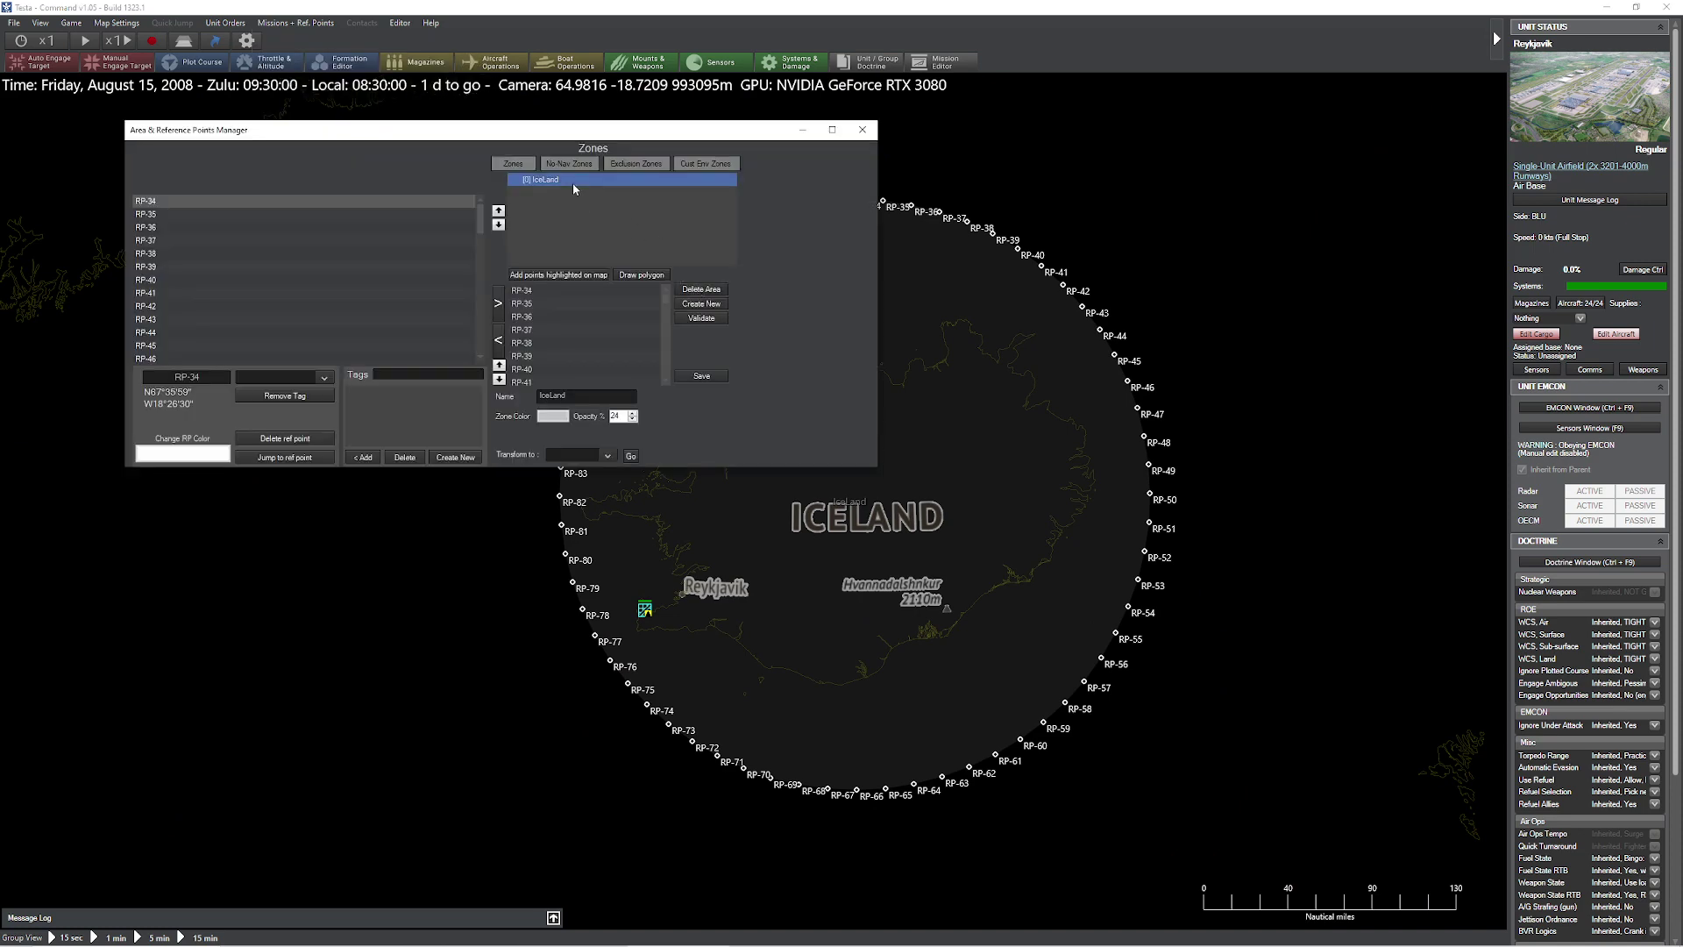
click(716, 292)
click(863, 130)
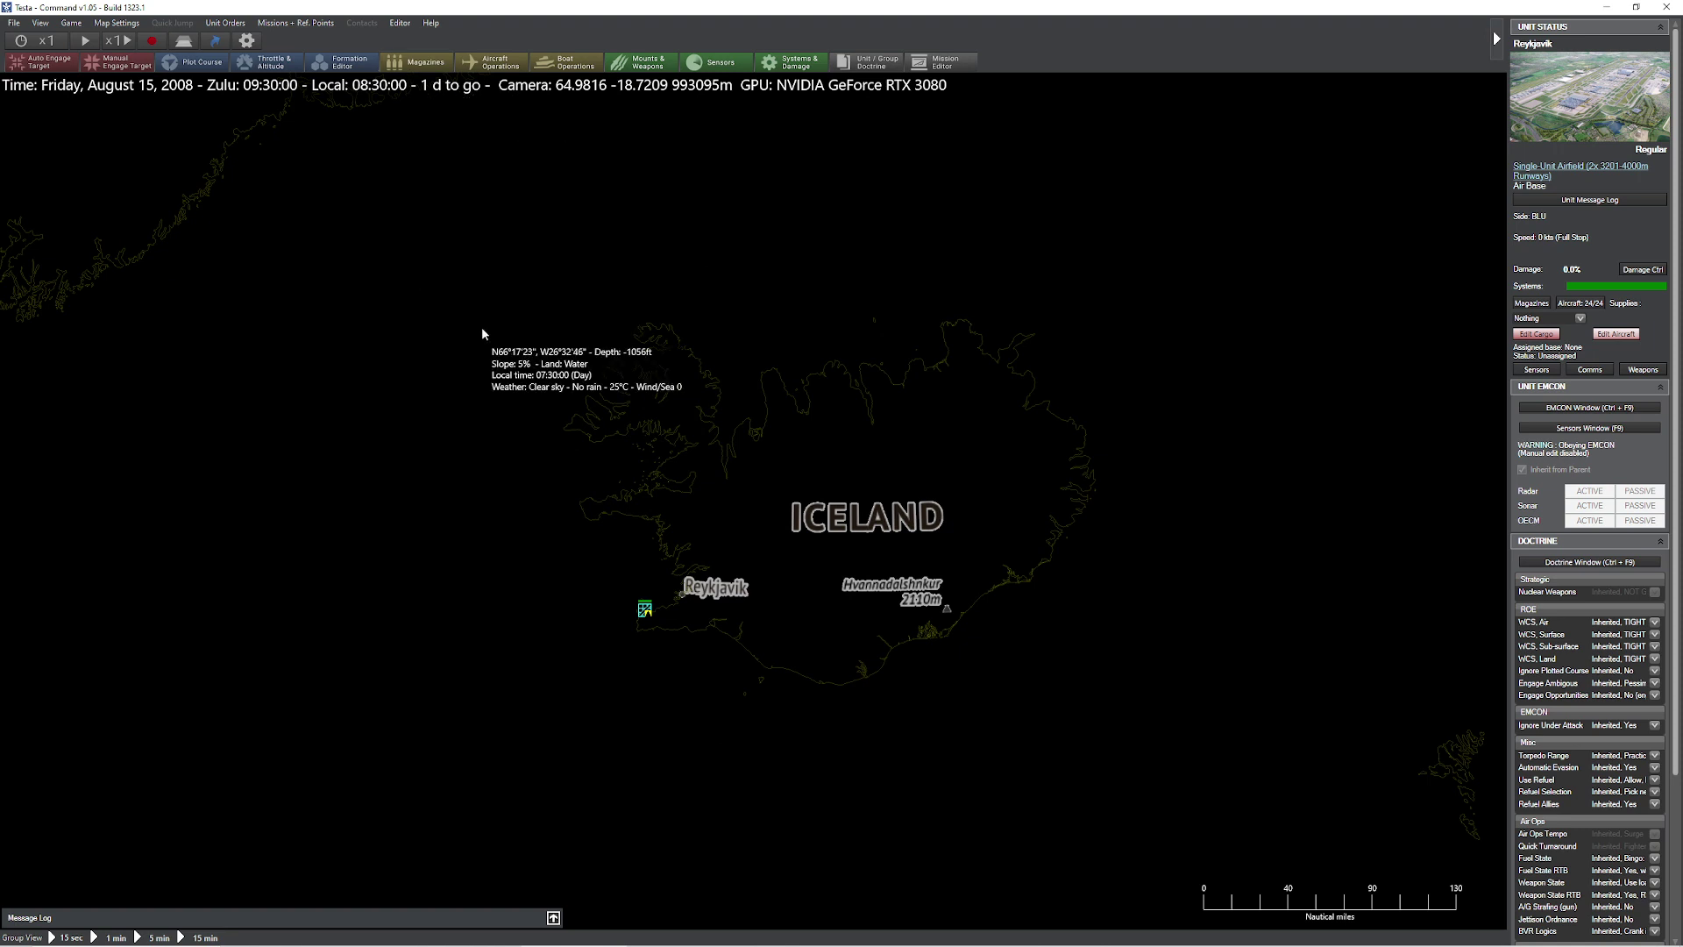
- Start a polygon zone named IceLand and outline the northwestern peninsula with its first corner points
click(298, 23)
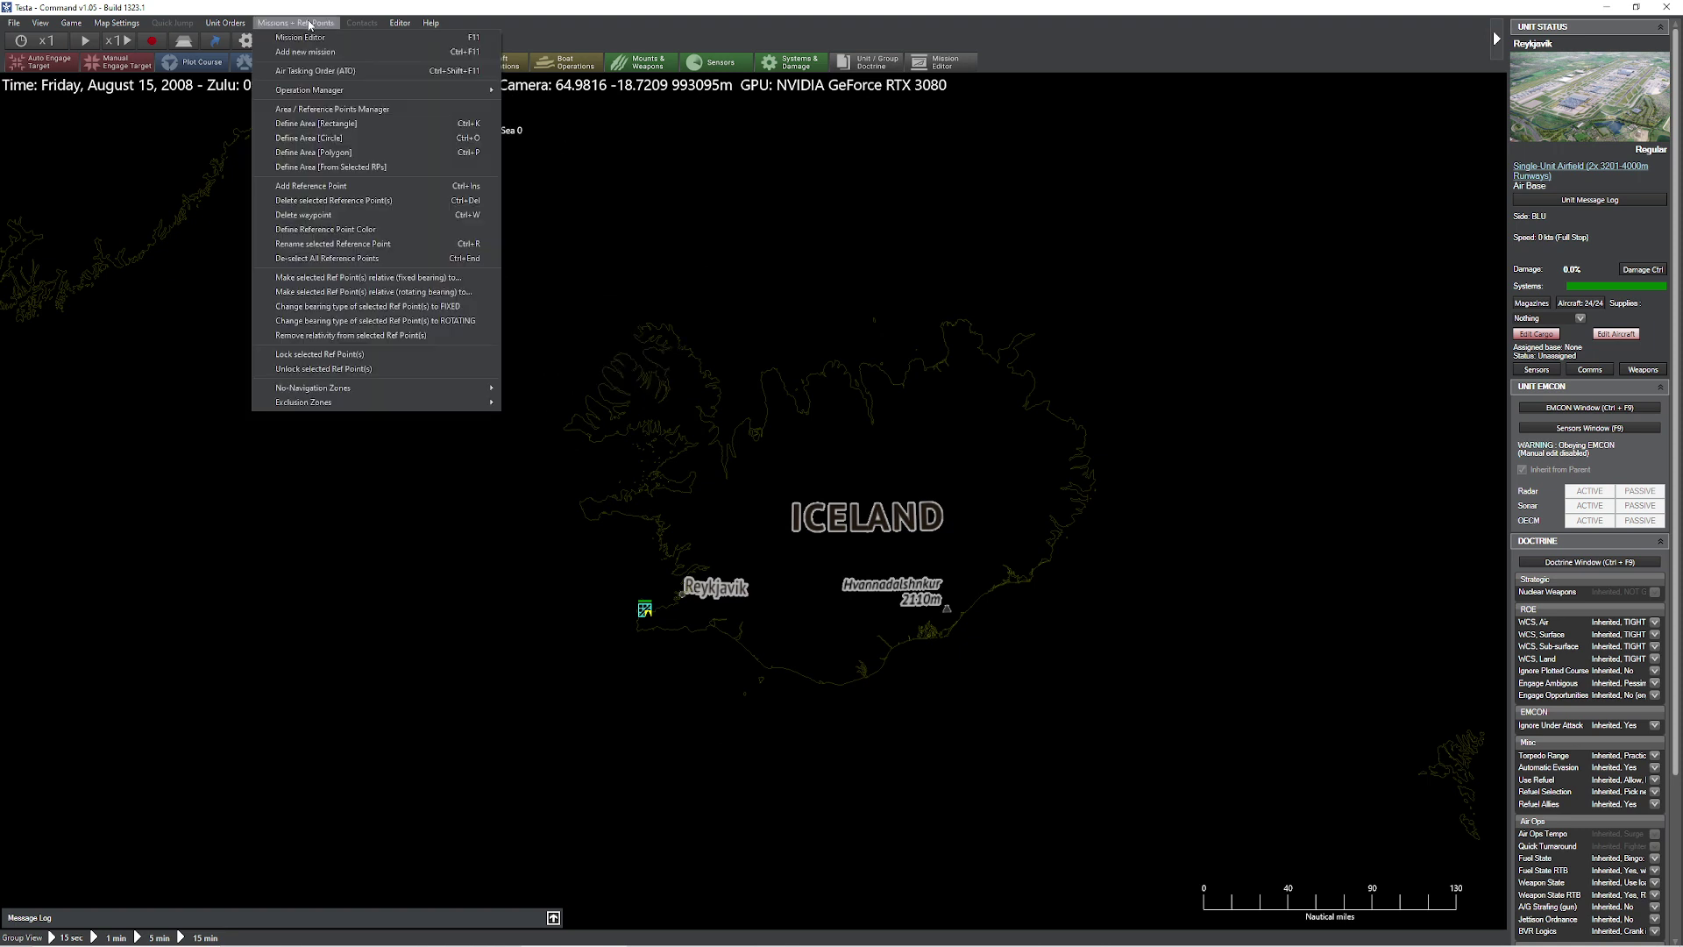
click(363, 154)
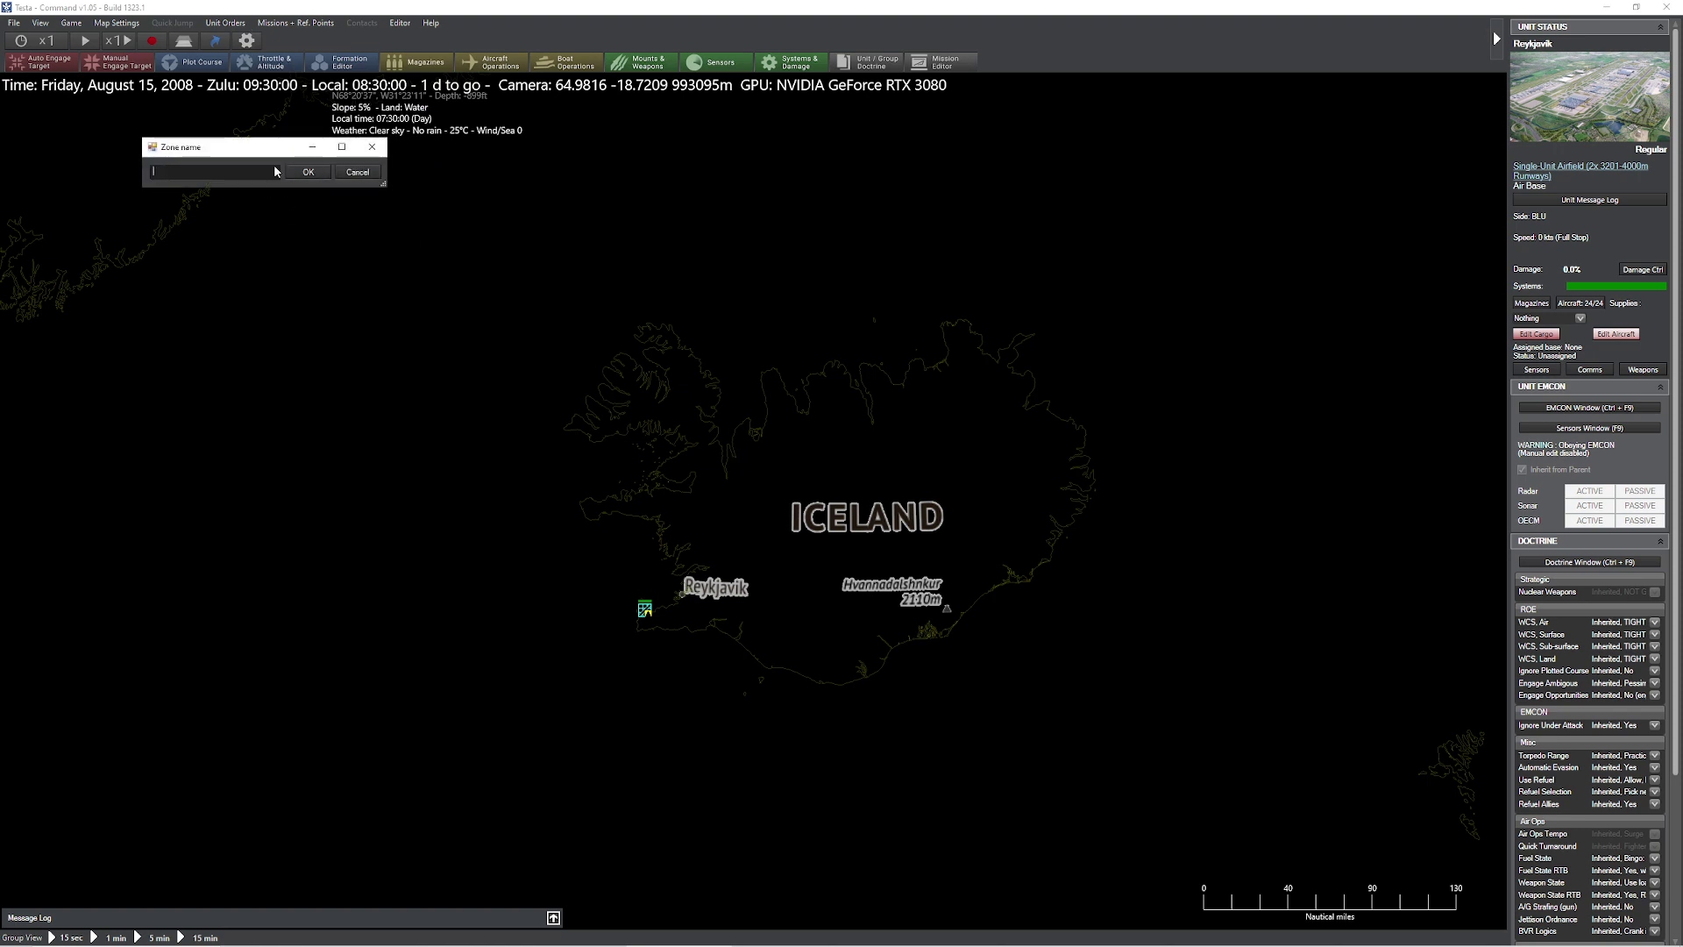
text(Ice)
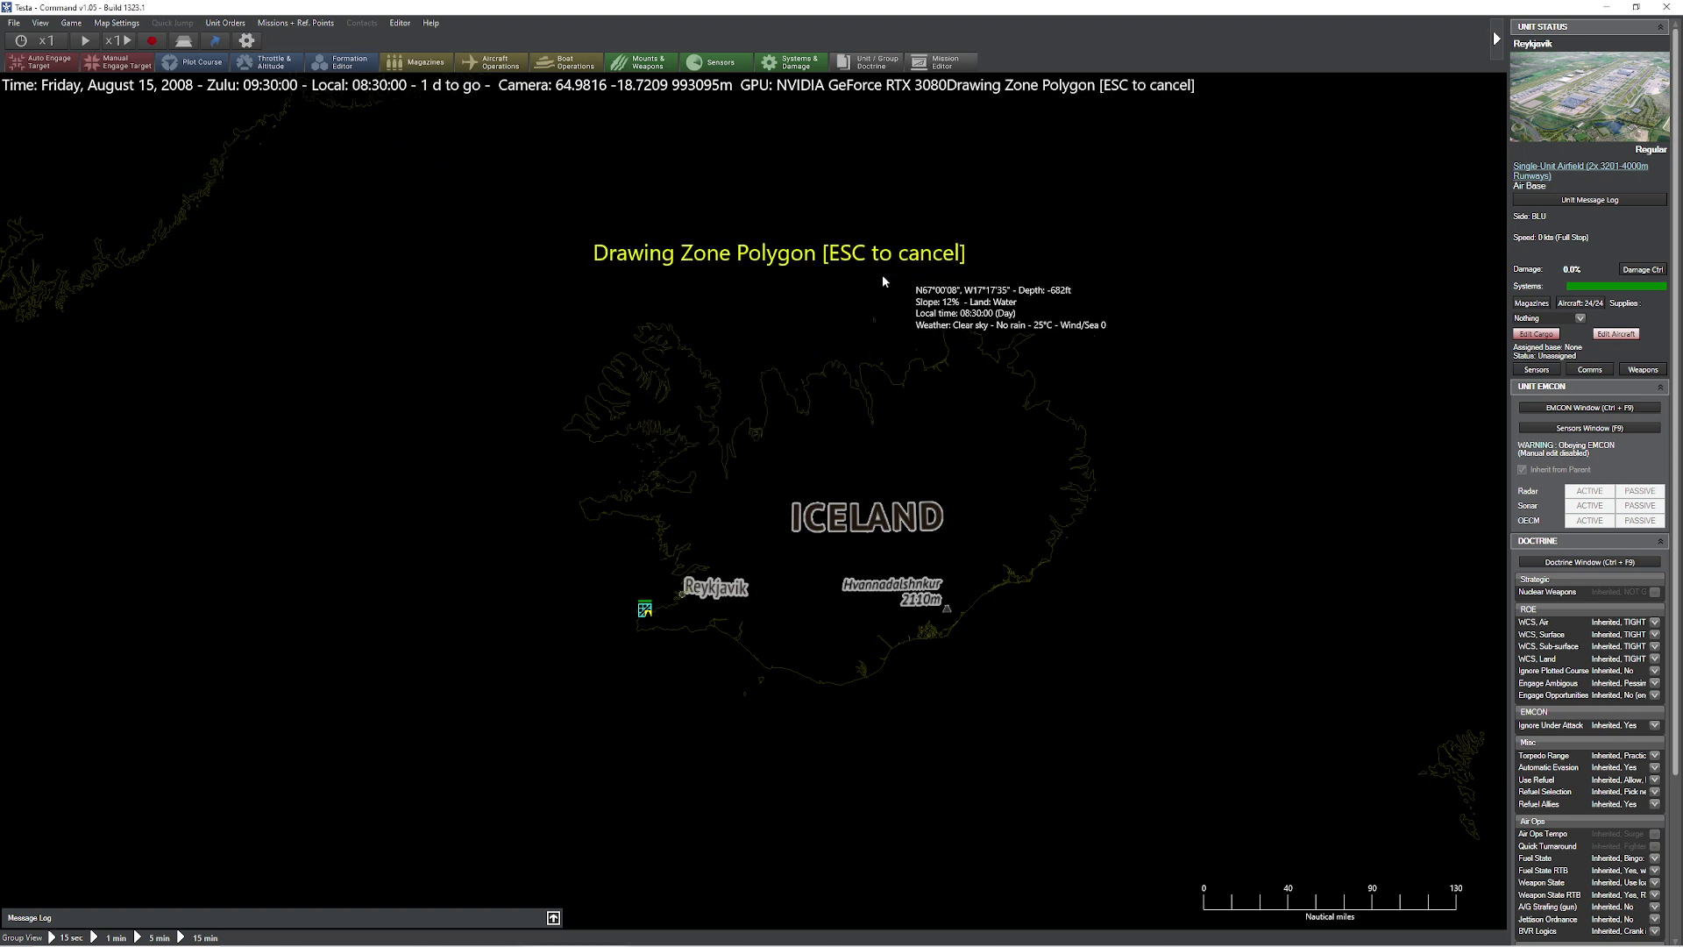
click(566, 428)
click(646, 324)
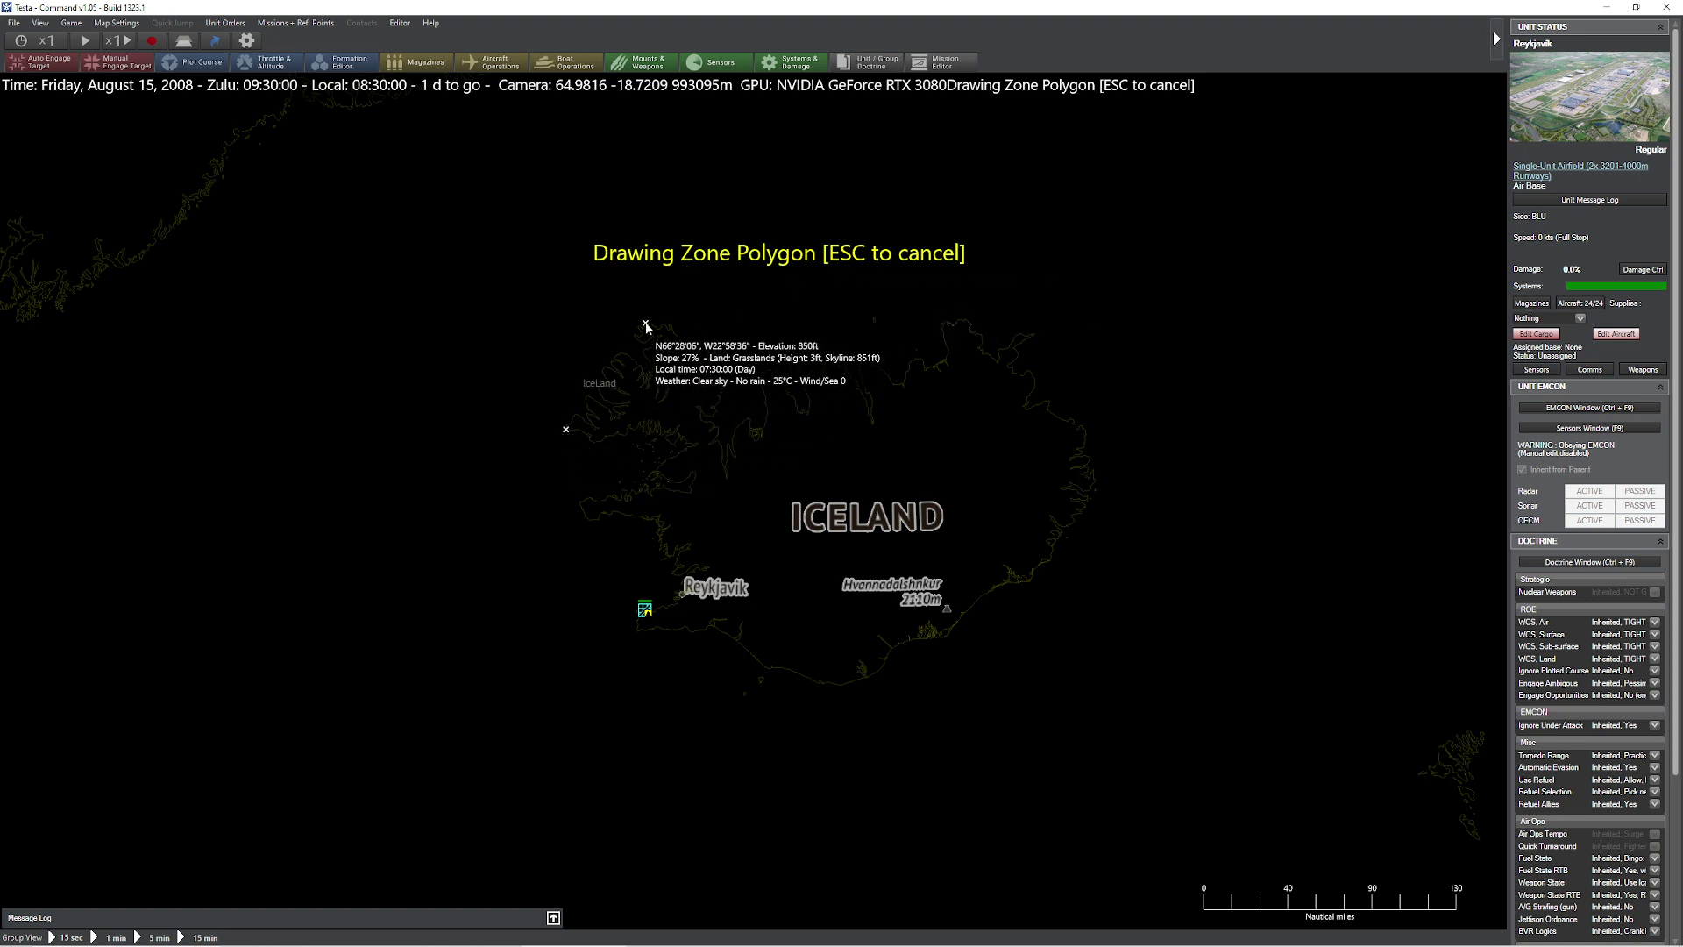
click(718, 436)
- Continue the IceLand polygon eastward, following the bays and headlands of the northern coast to the northeastern tip
click(762, 417)
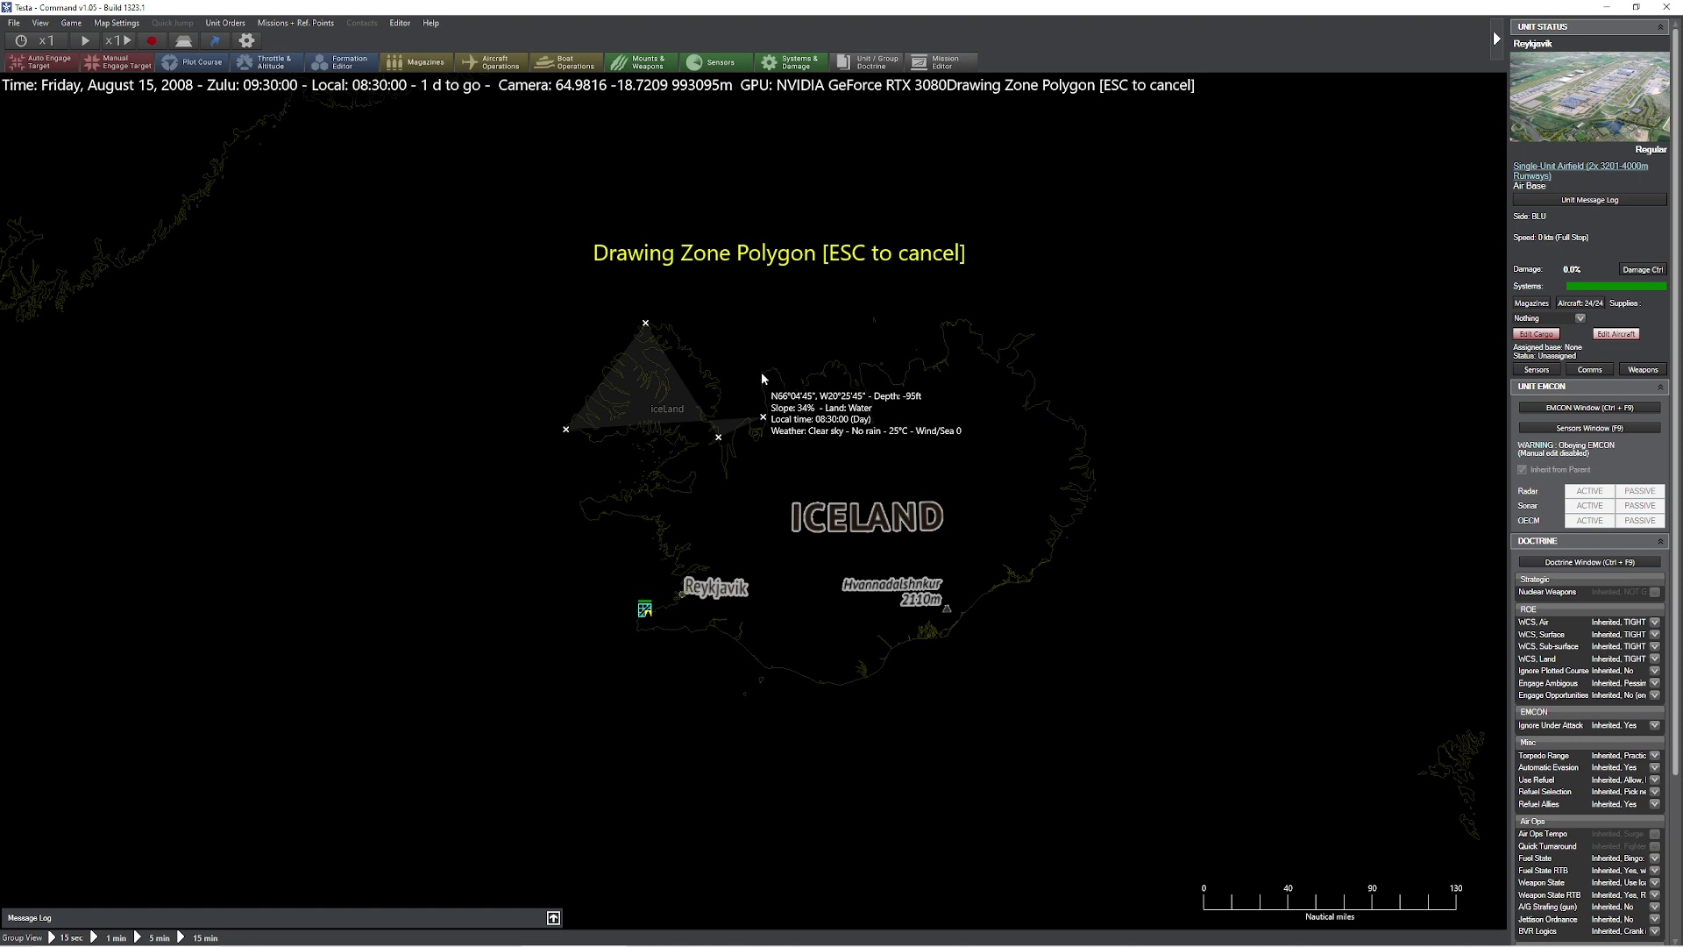
click(761, 373)
click(801, 408)
click(807, 403)
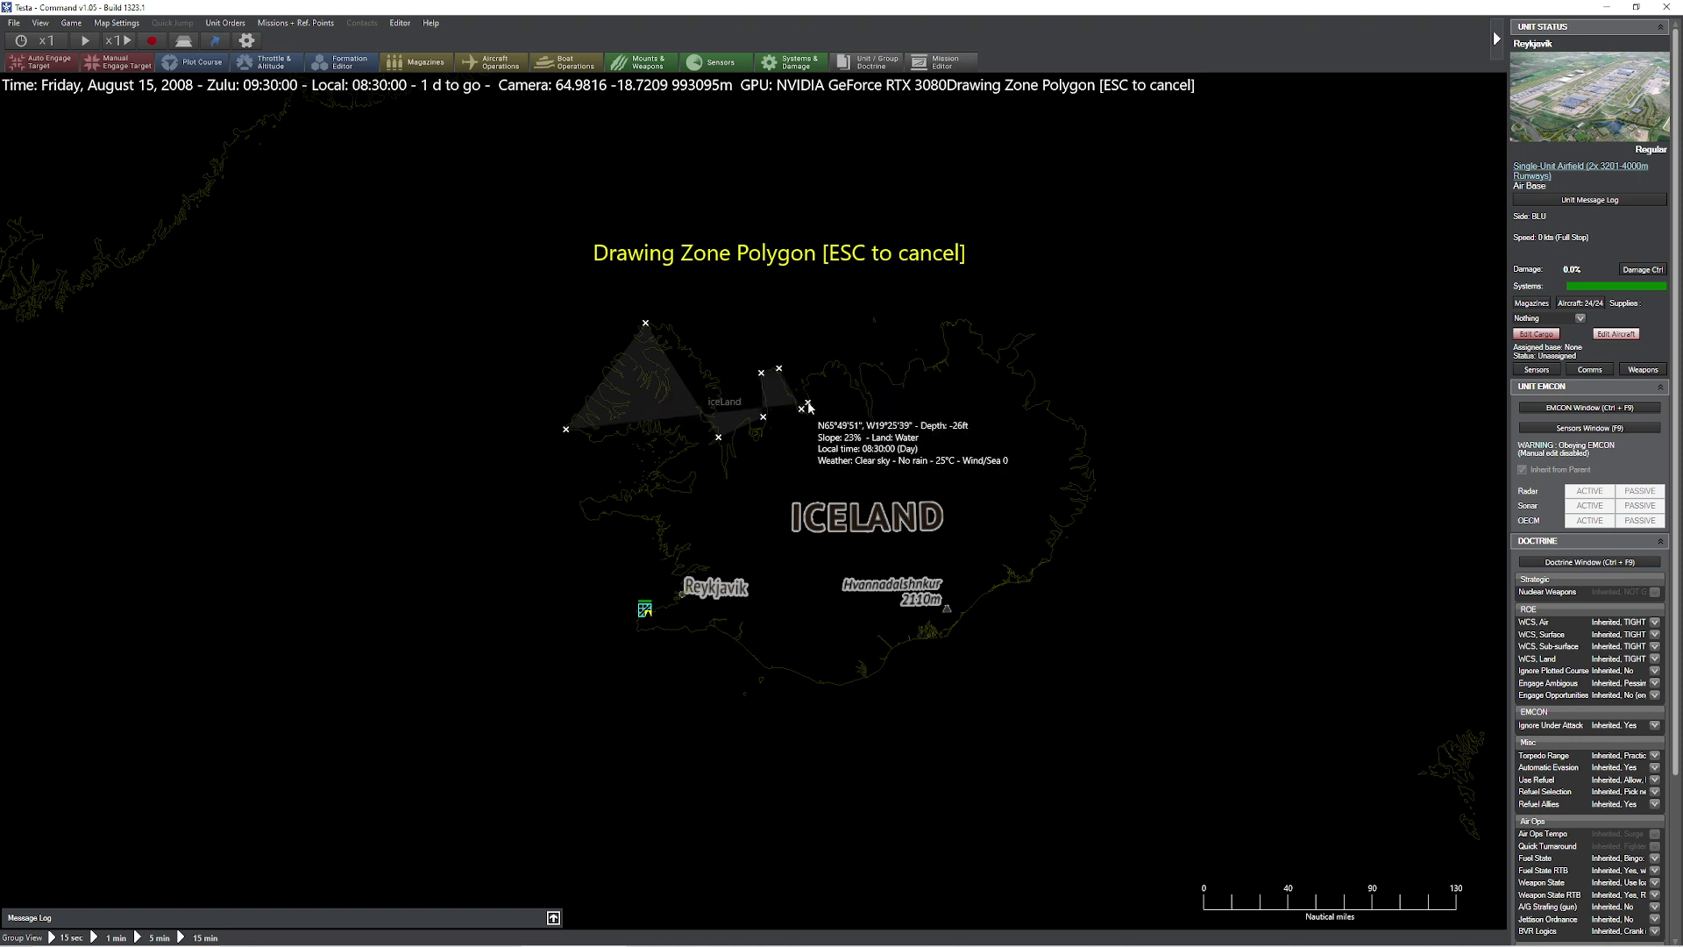
click(799, 382)
click(839, 357)
click(862, 394)
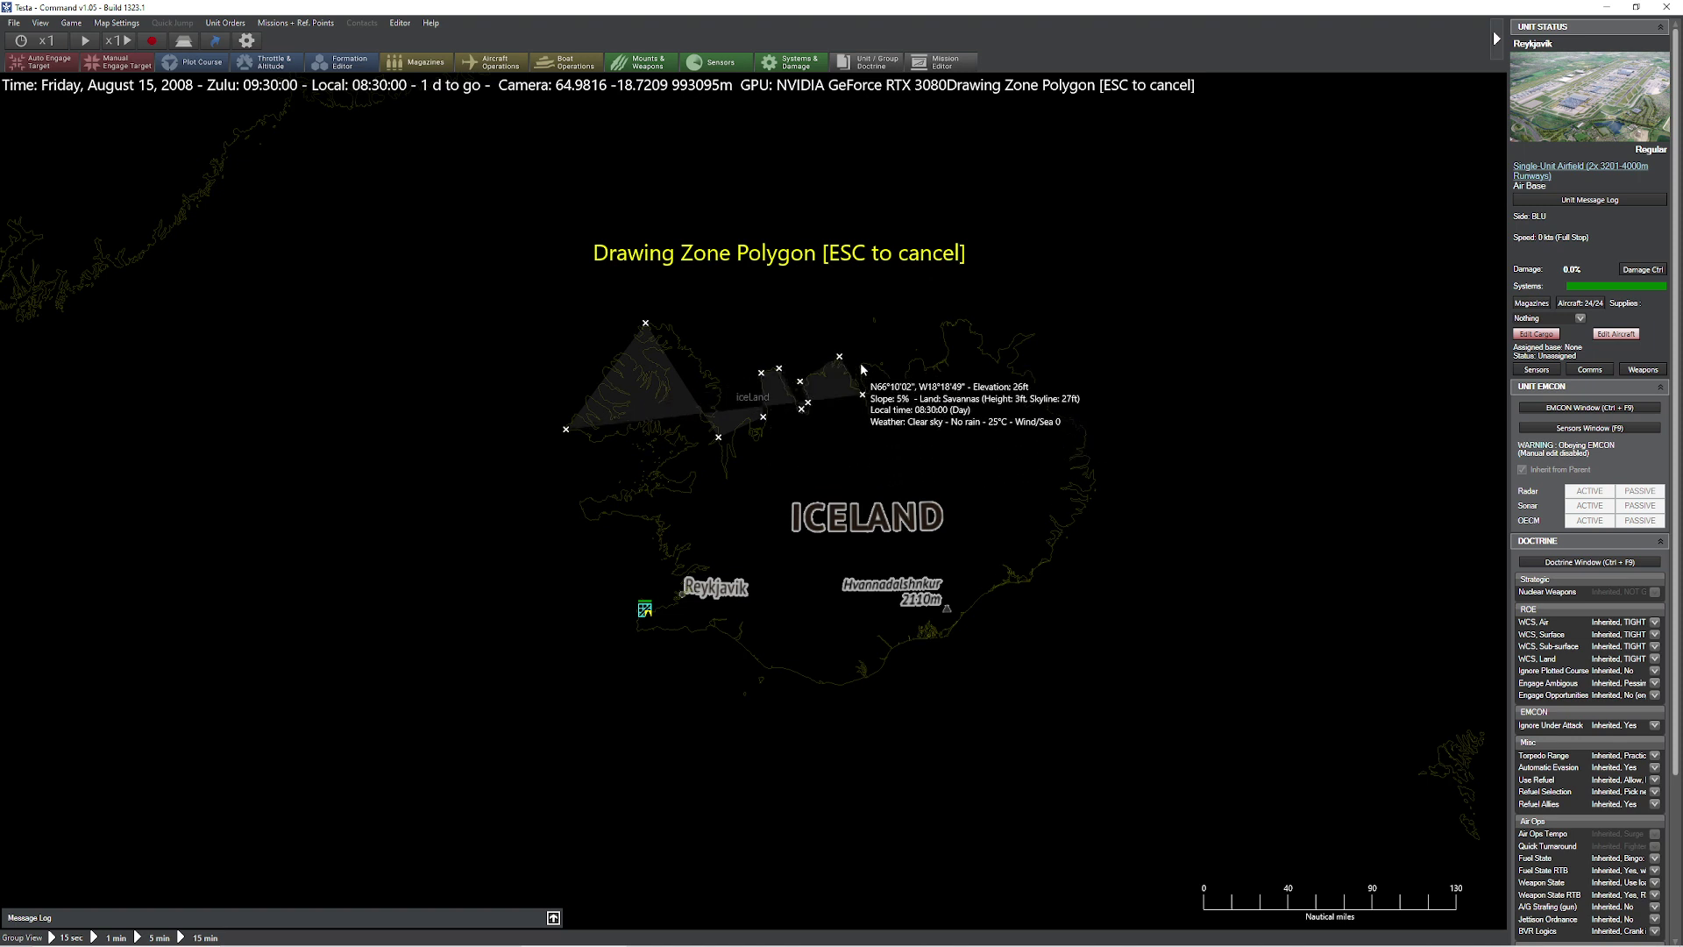
click(859, 363)
click(887, 368)
click(902, 382)
click(910, 359)
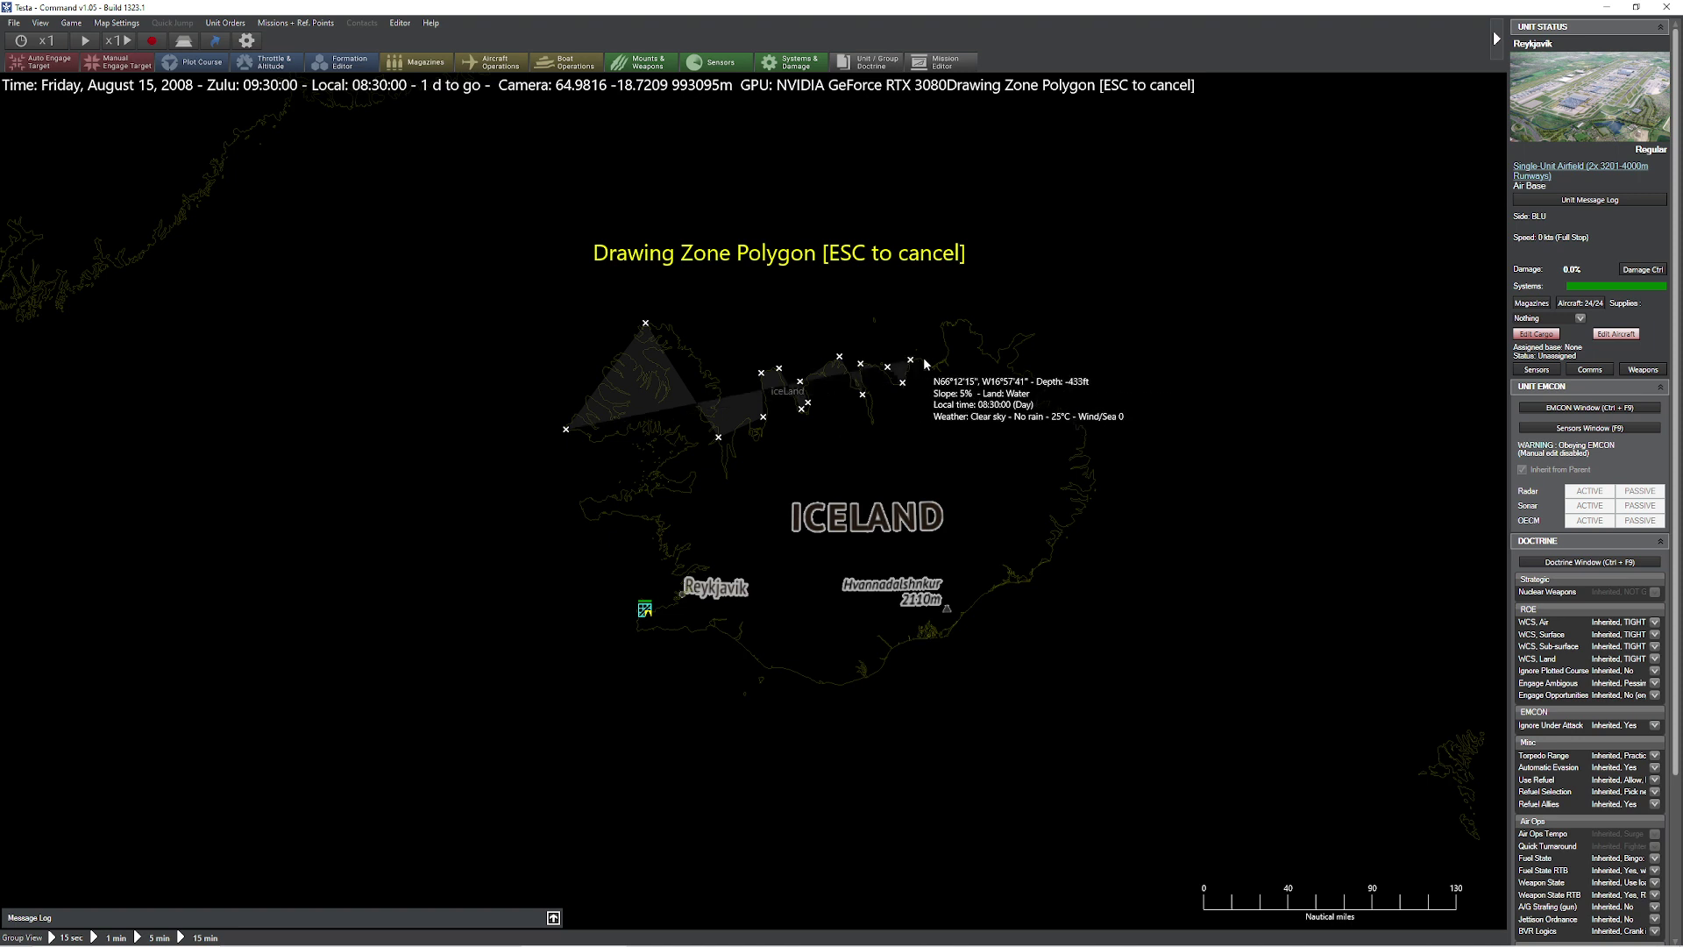
click(924, 358)
click(929, 367)
click(952, 352)
click(945, 322)
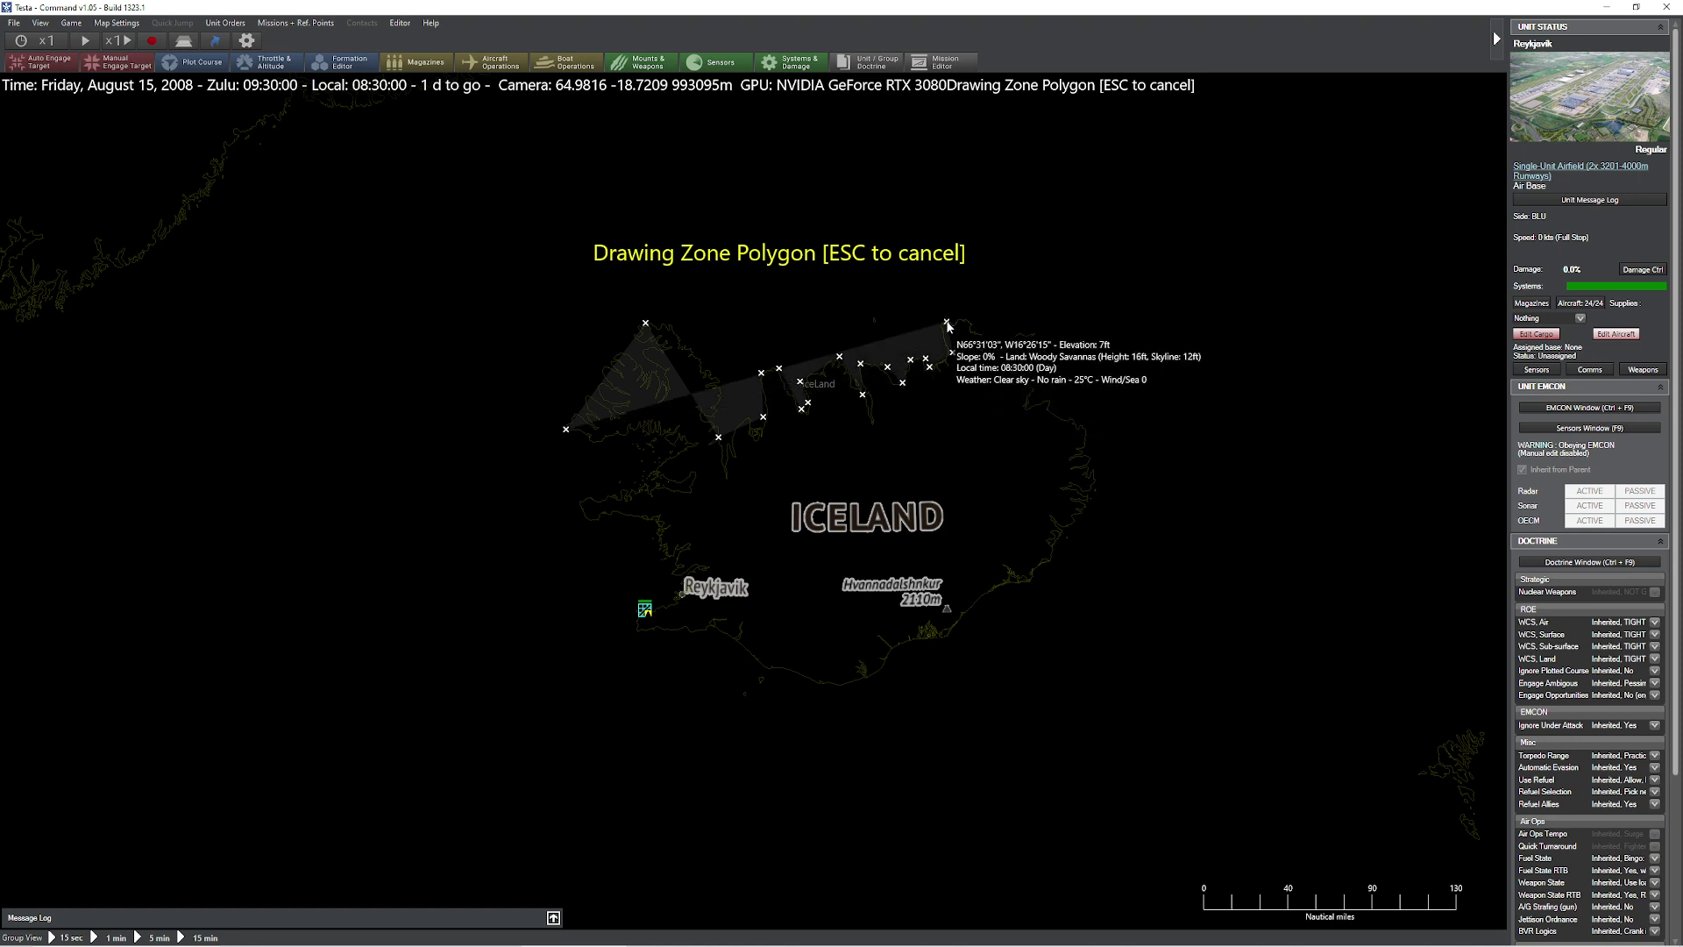
click(976, 318)
click(984, 349)
click(996, 355)
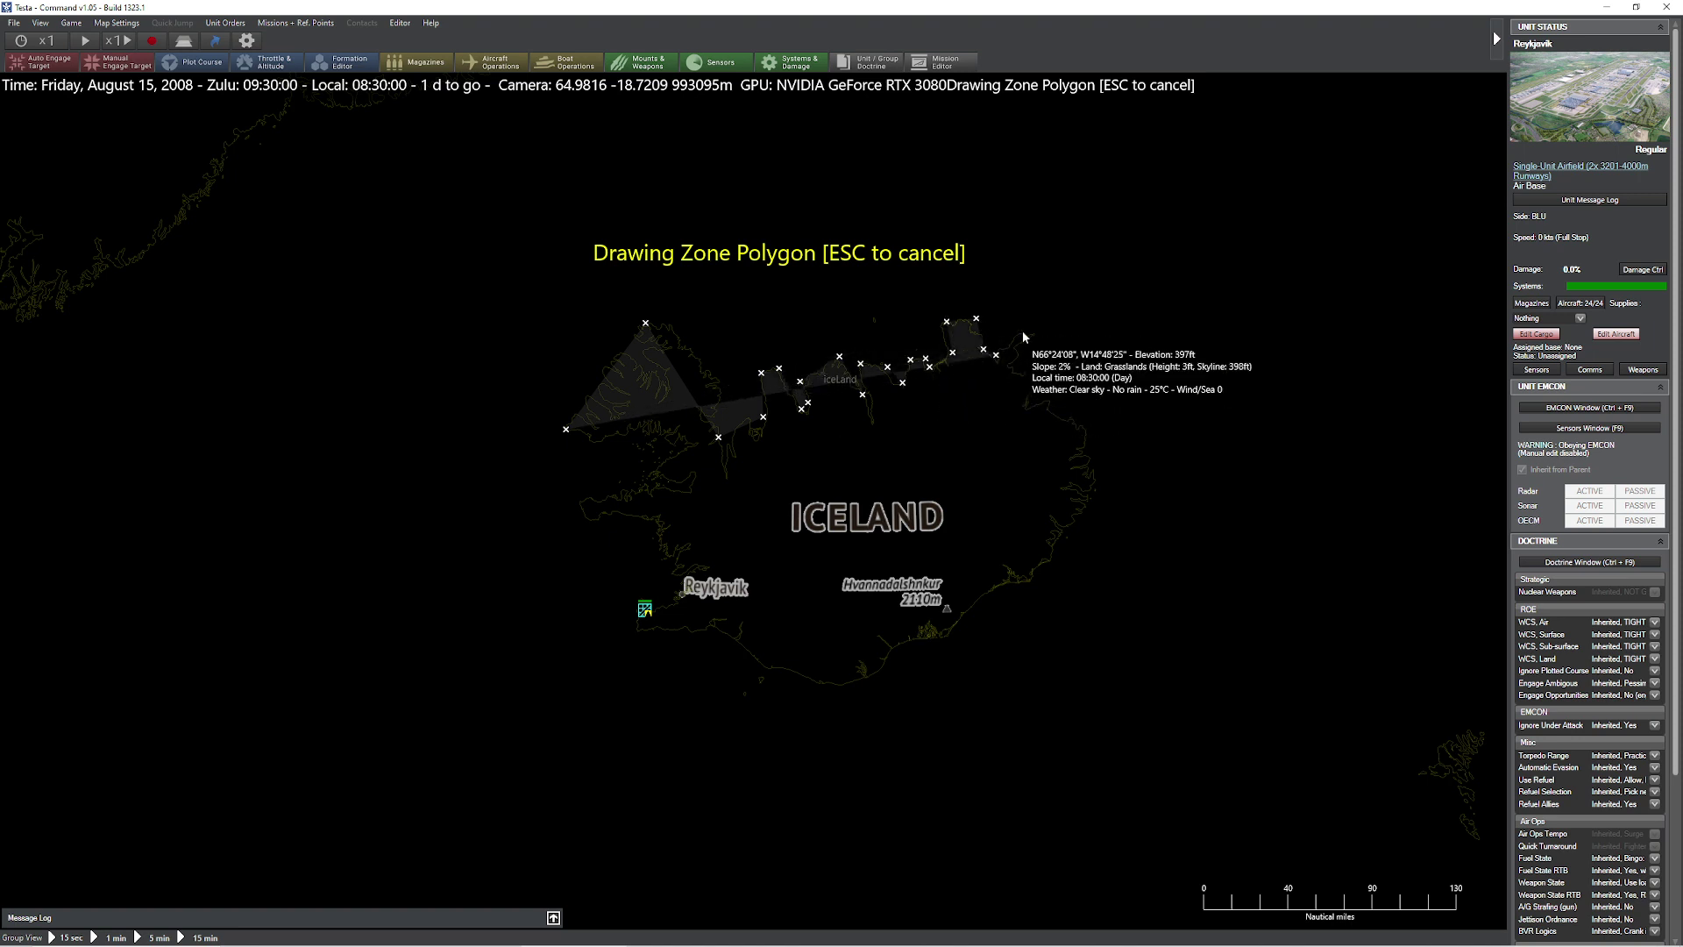
click(1022, 331)
click(1034, 343)
click(1018, 366)
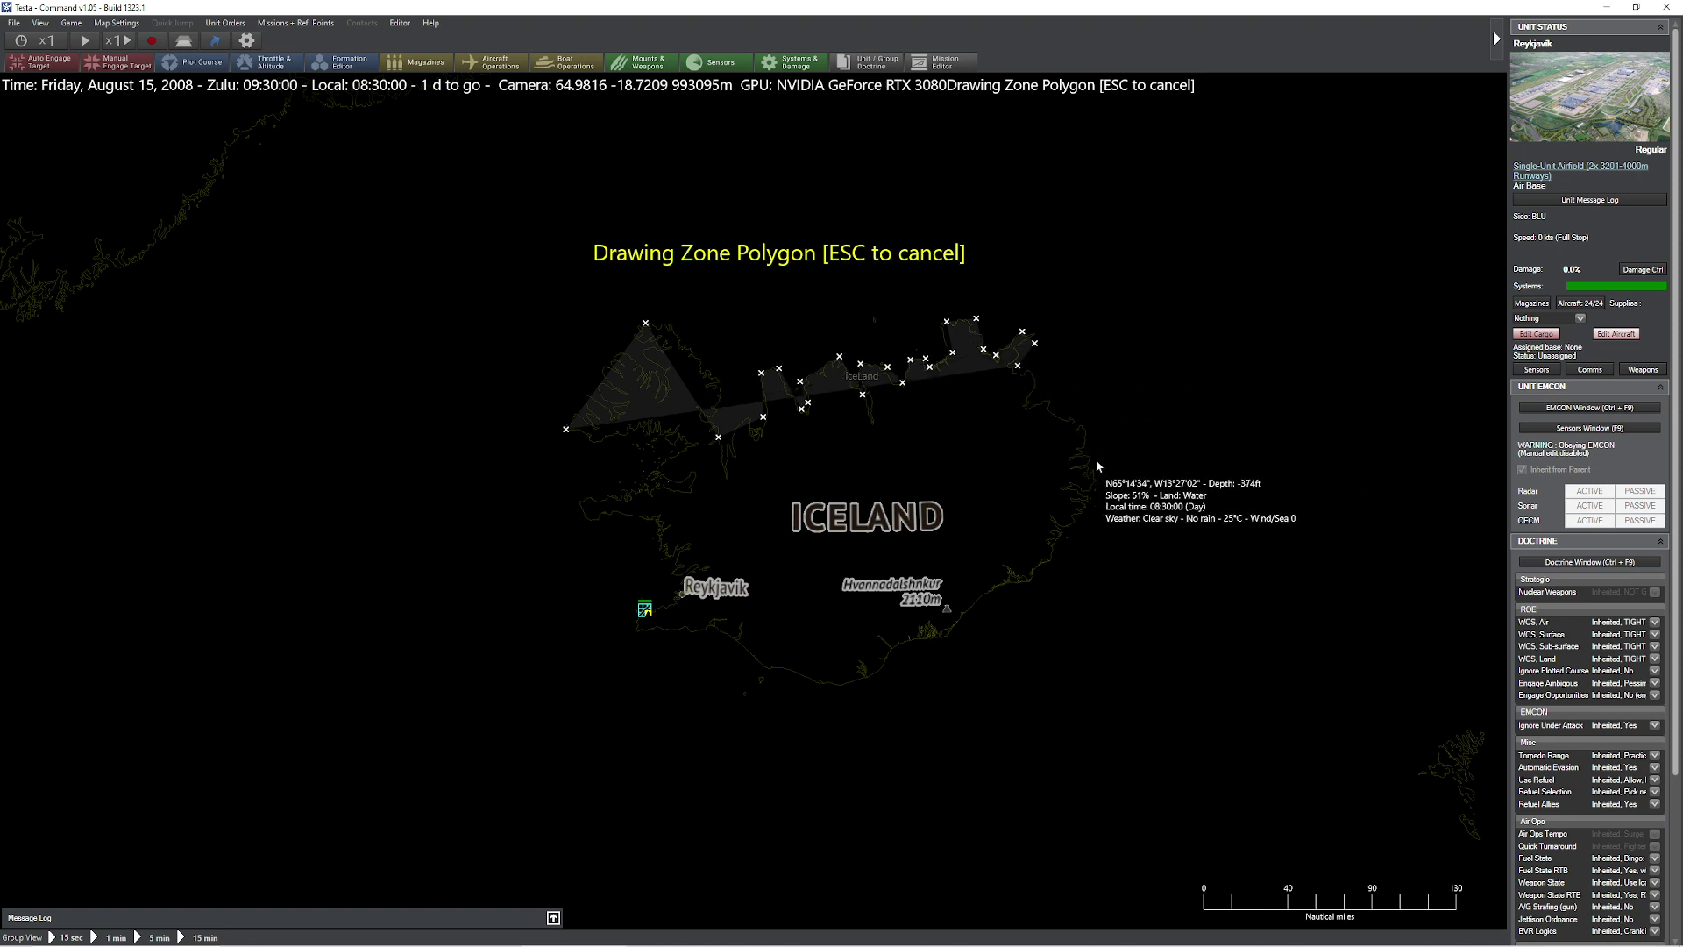
- Extend the IceLand polygon down the east coast and along the south coast to the peninsula southwest of Reykjavik
click(1096, 459)
click(1044, 568)
click(948, 634)
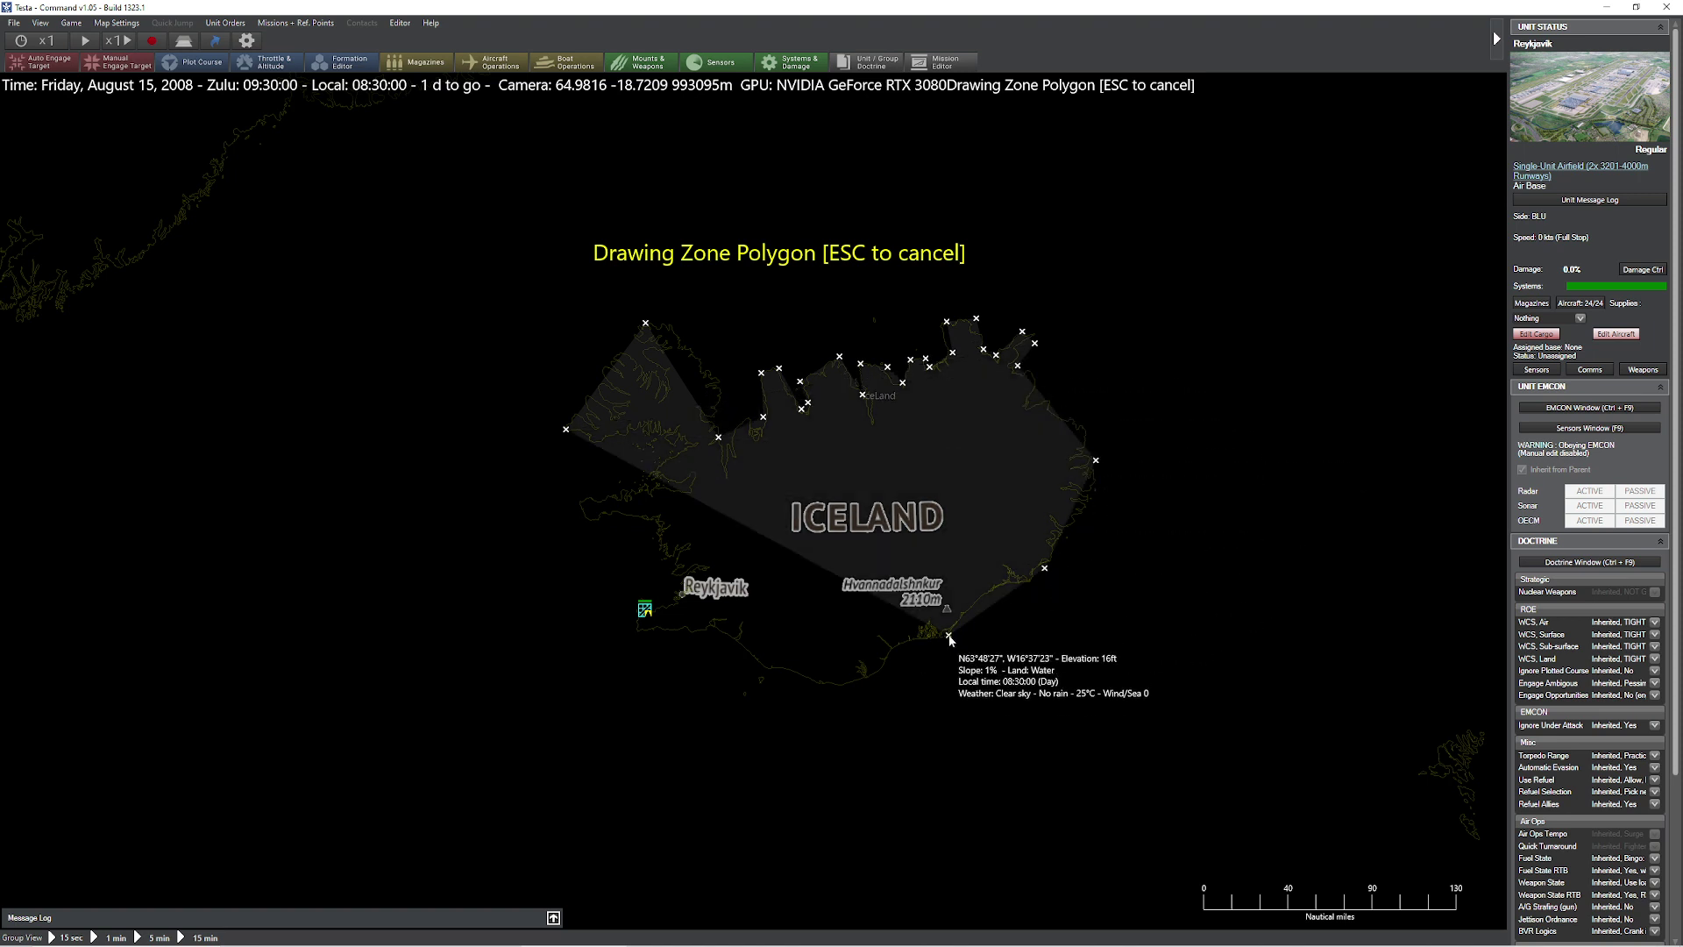
click(874, 672)
click(771, 662)
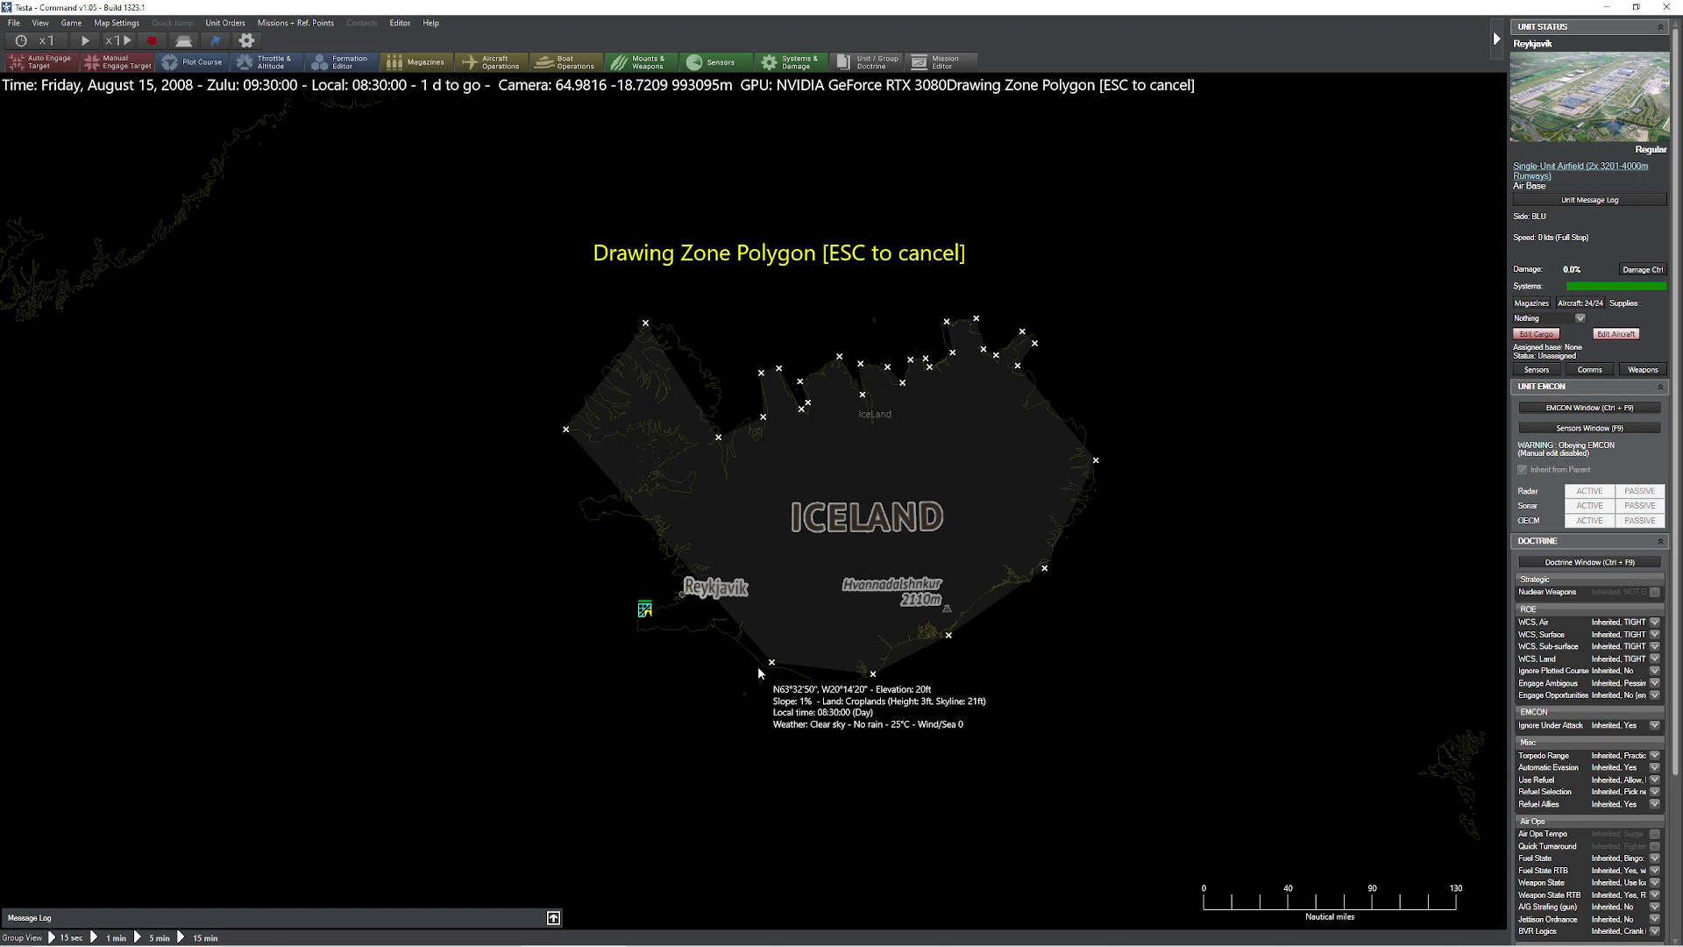
click(708, 629)
click(638, 618)
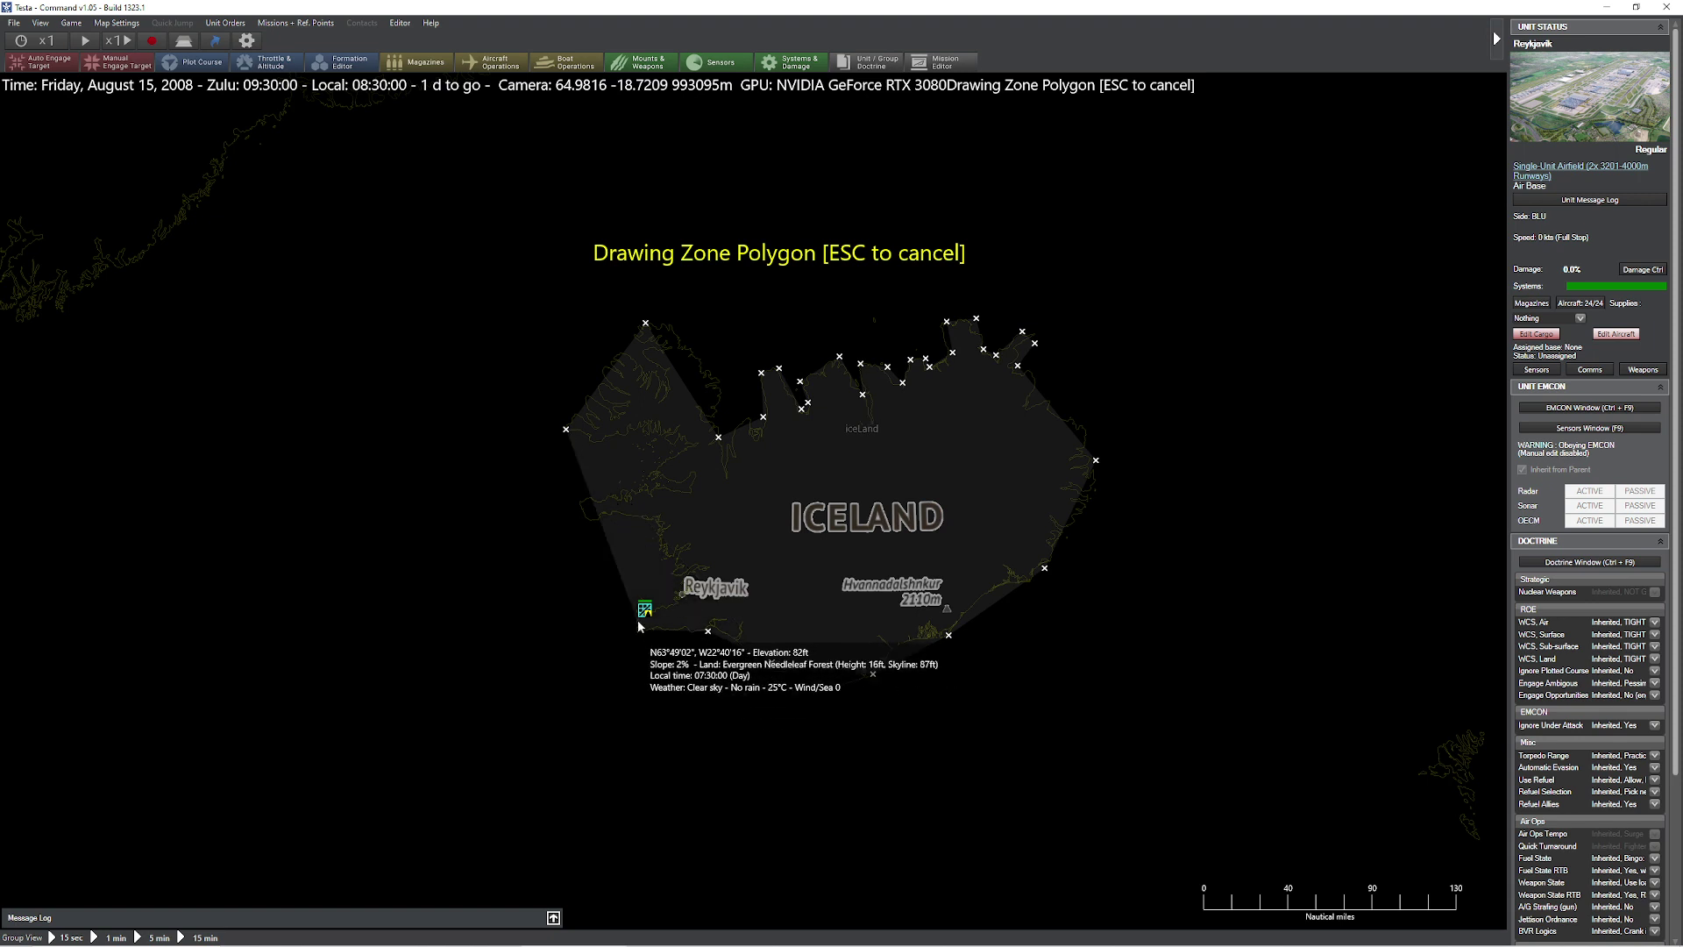
click(640, 629)
- Trace the western coast from Reykjavik up to the northwestern peninsula and finish drawing the IceLand polygon
click(676, 591)
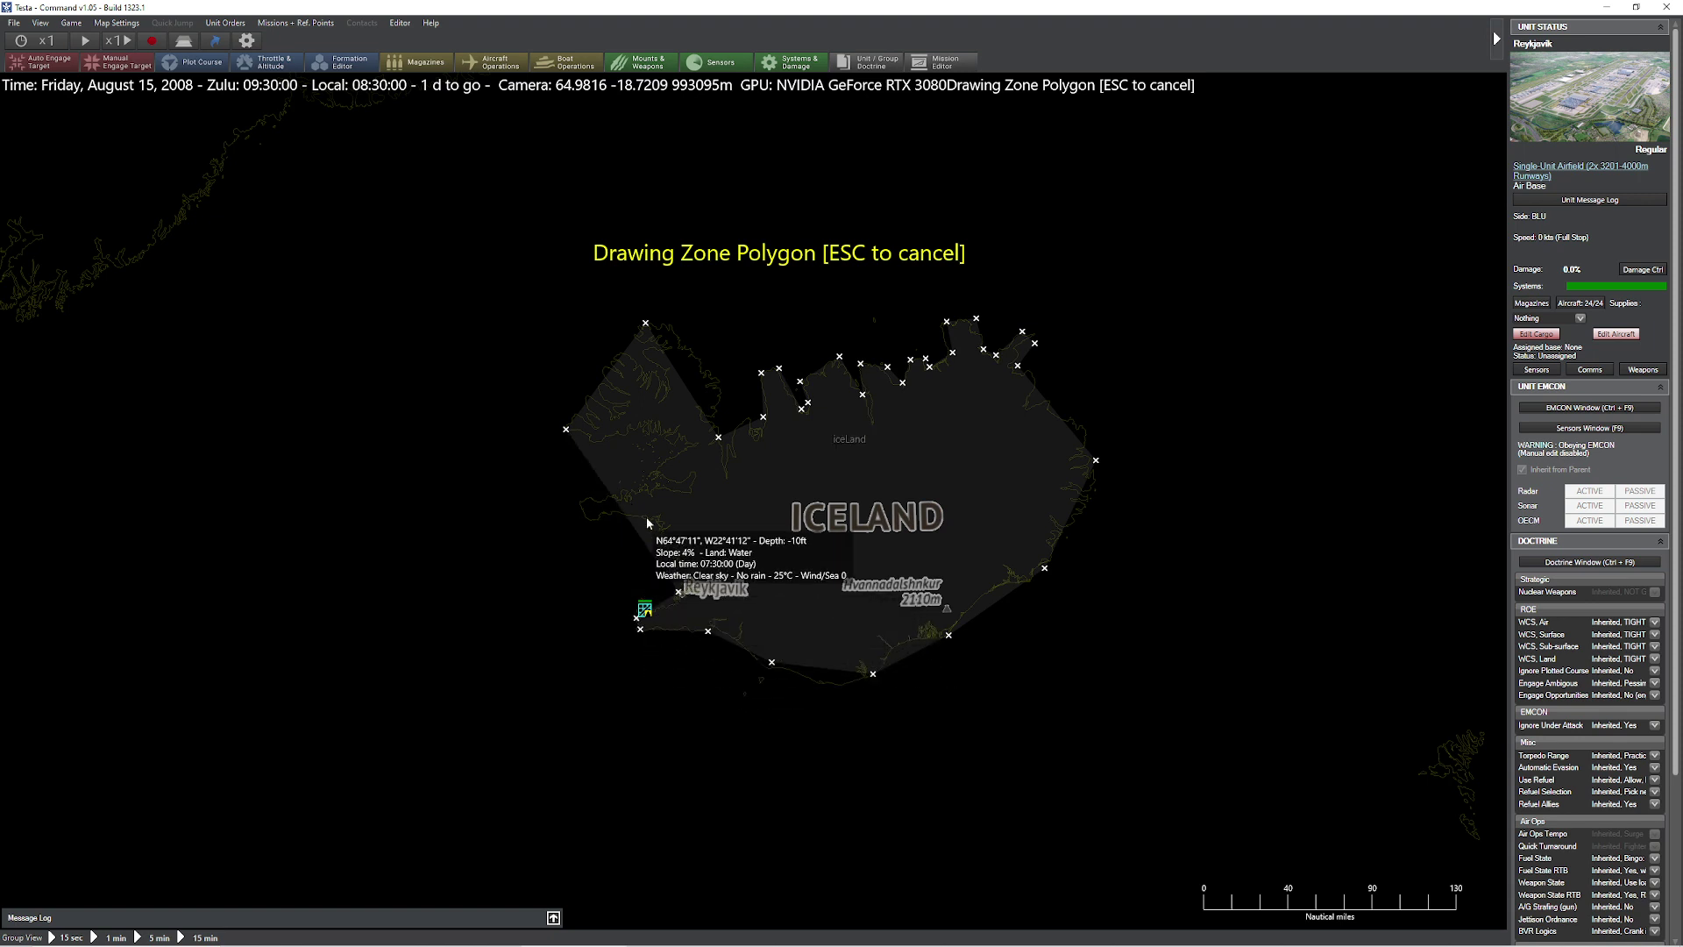
click(646, 518)
click(586, 518)
click(582, 499)
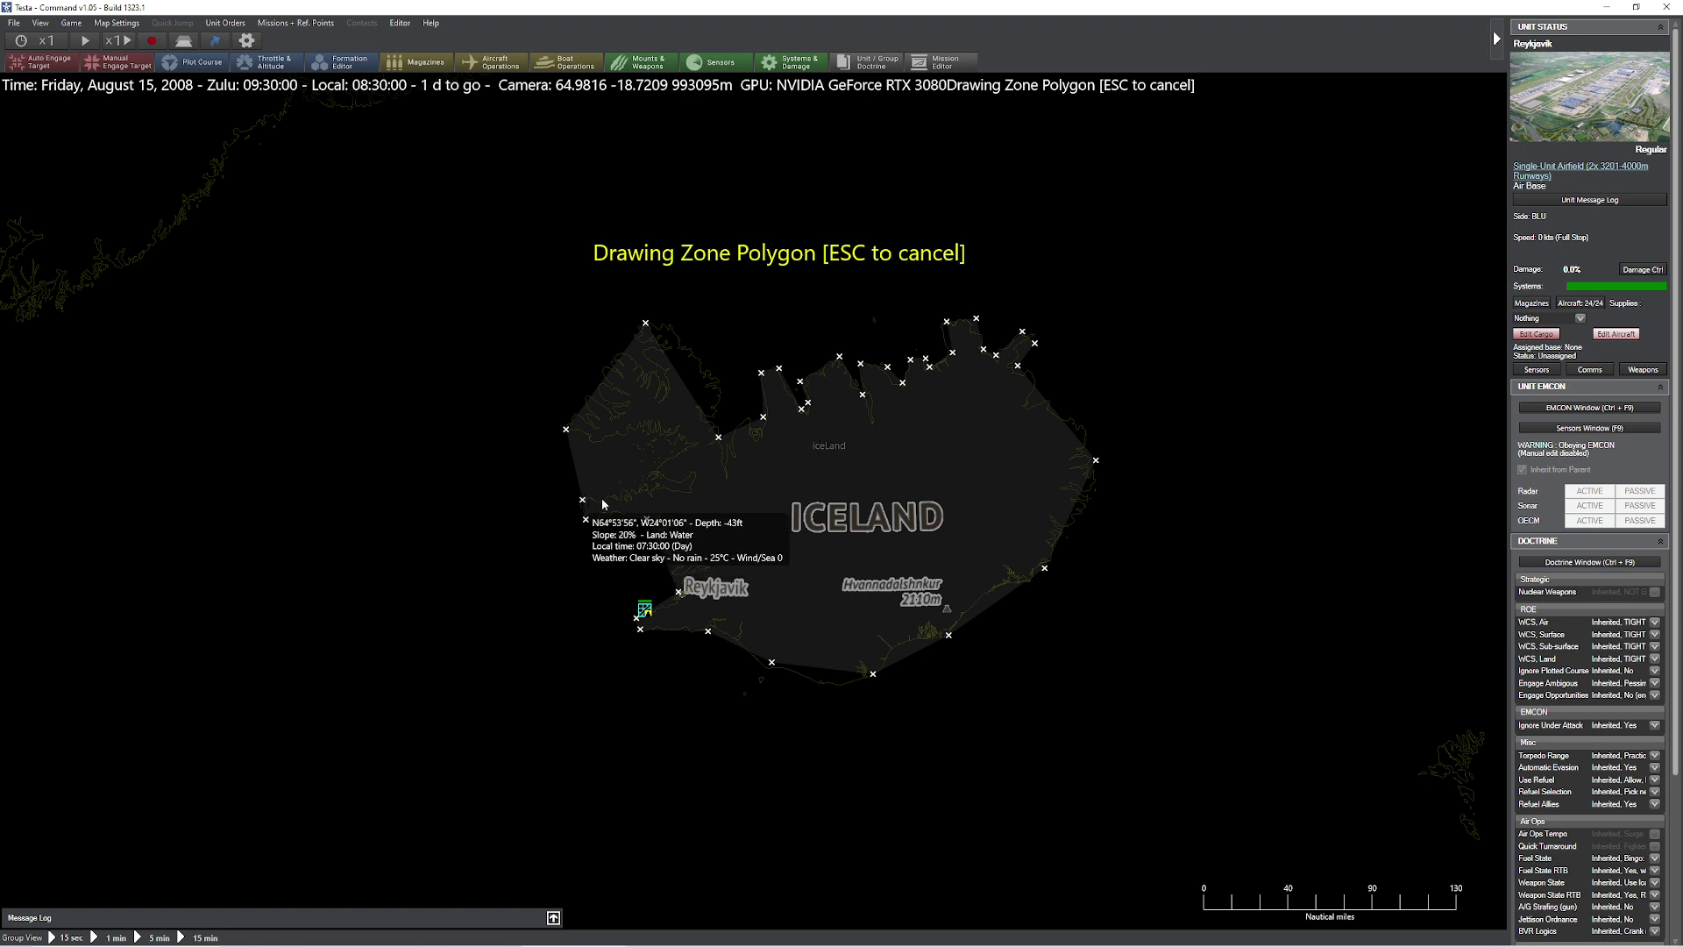
click(649, 471)
click(690, 438)
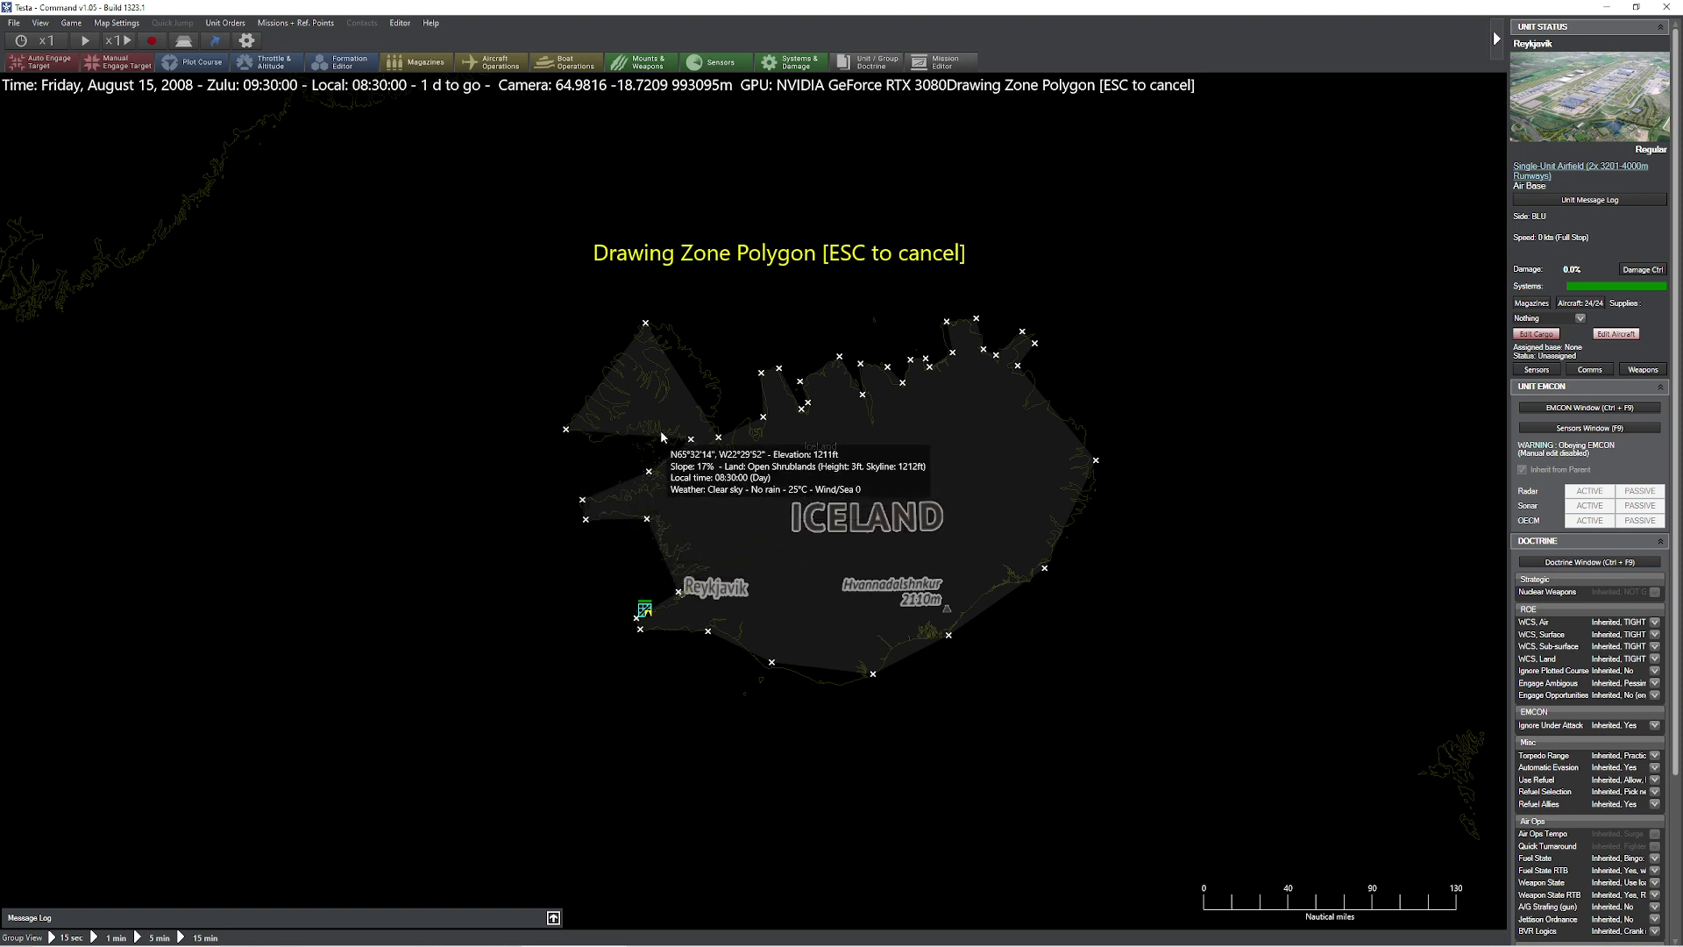
click(598, 440)
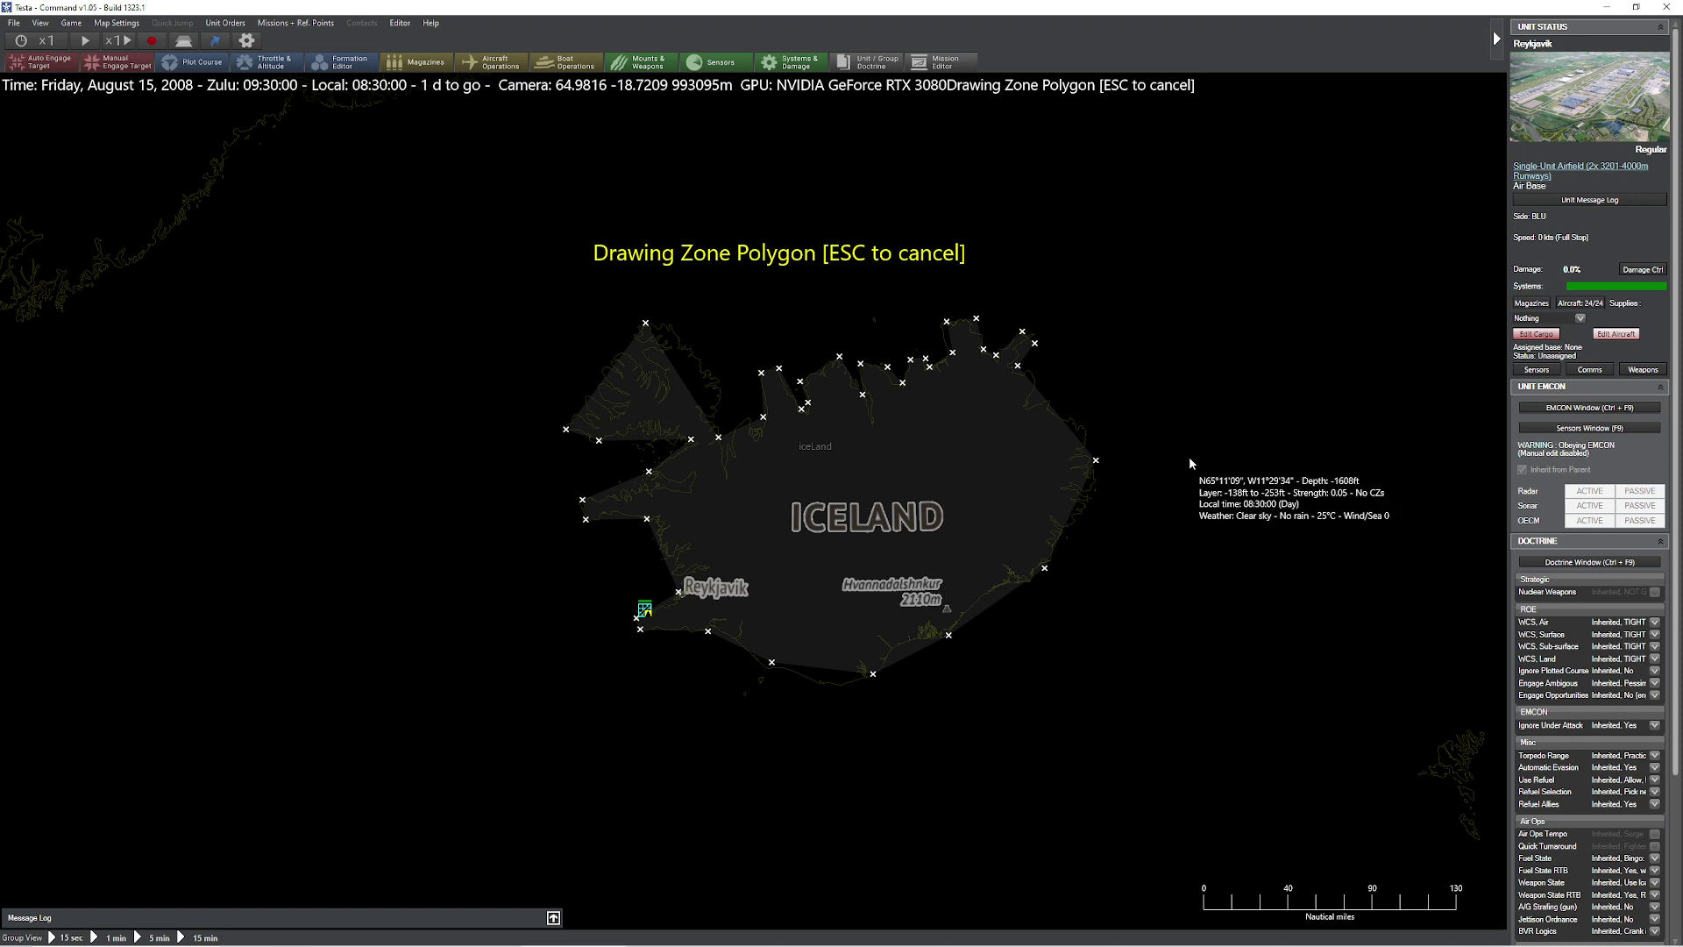
key(Escape)
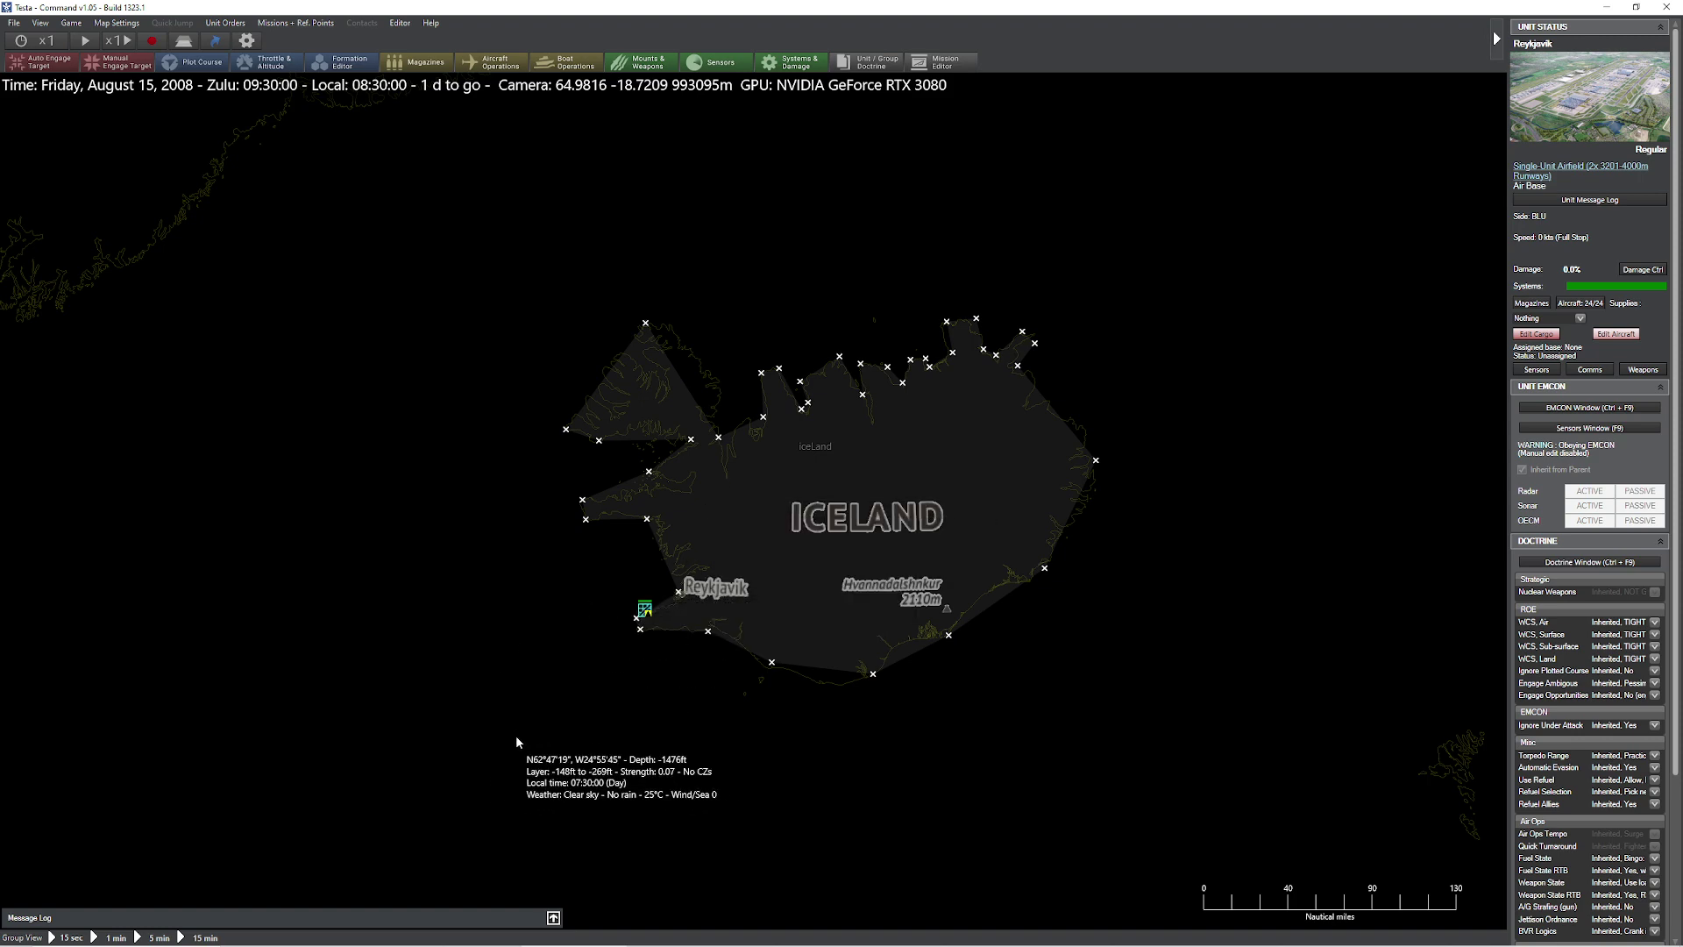
- Place an airborne P-8A Poseidon (South Korea Navy, 2023) with the AGM-84D Harpoon IC loadout southwest of Iceland and plot a course to its southeast
key(Insert)
click(488, 743)
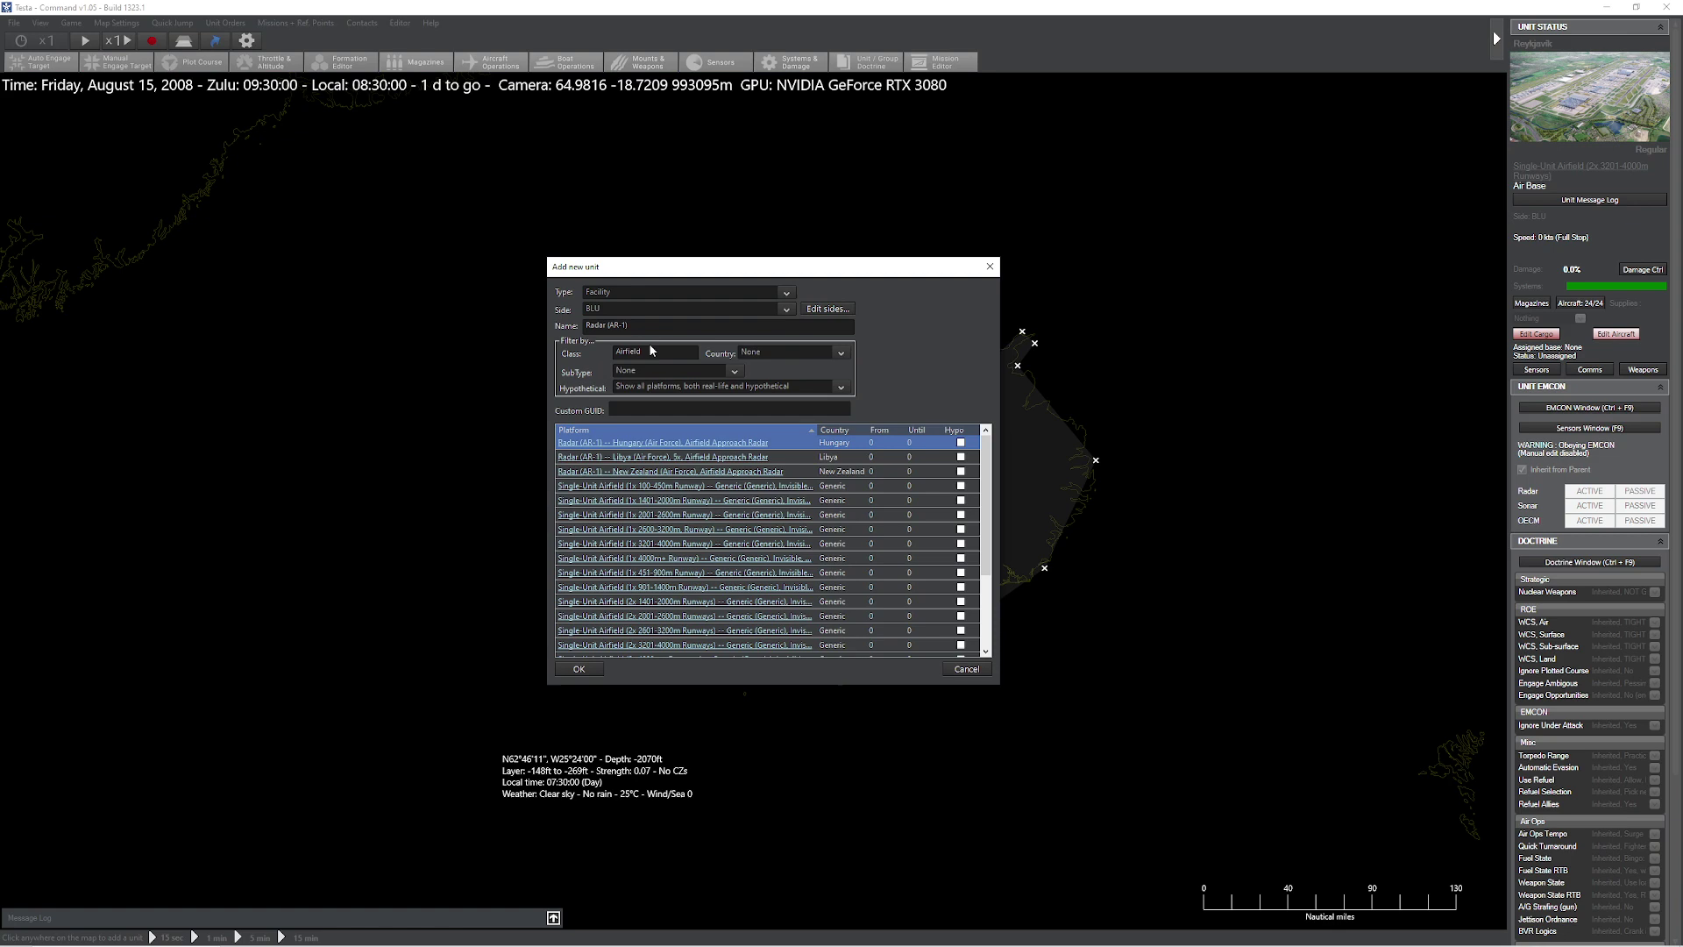
click(617, 297)
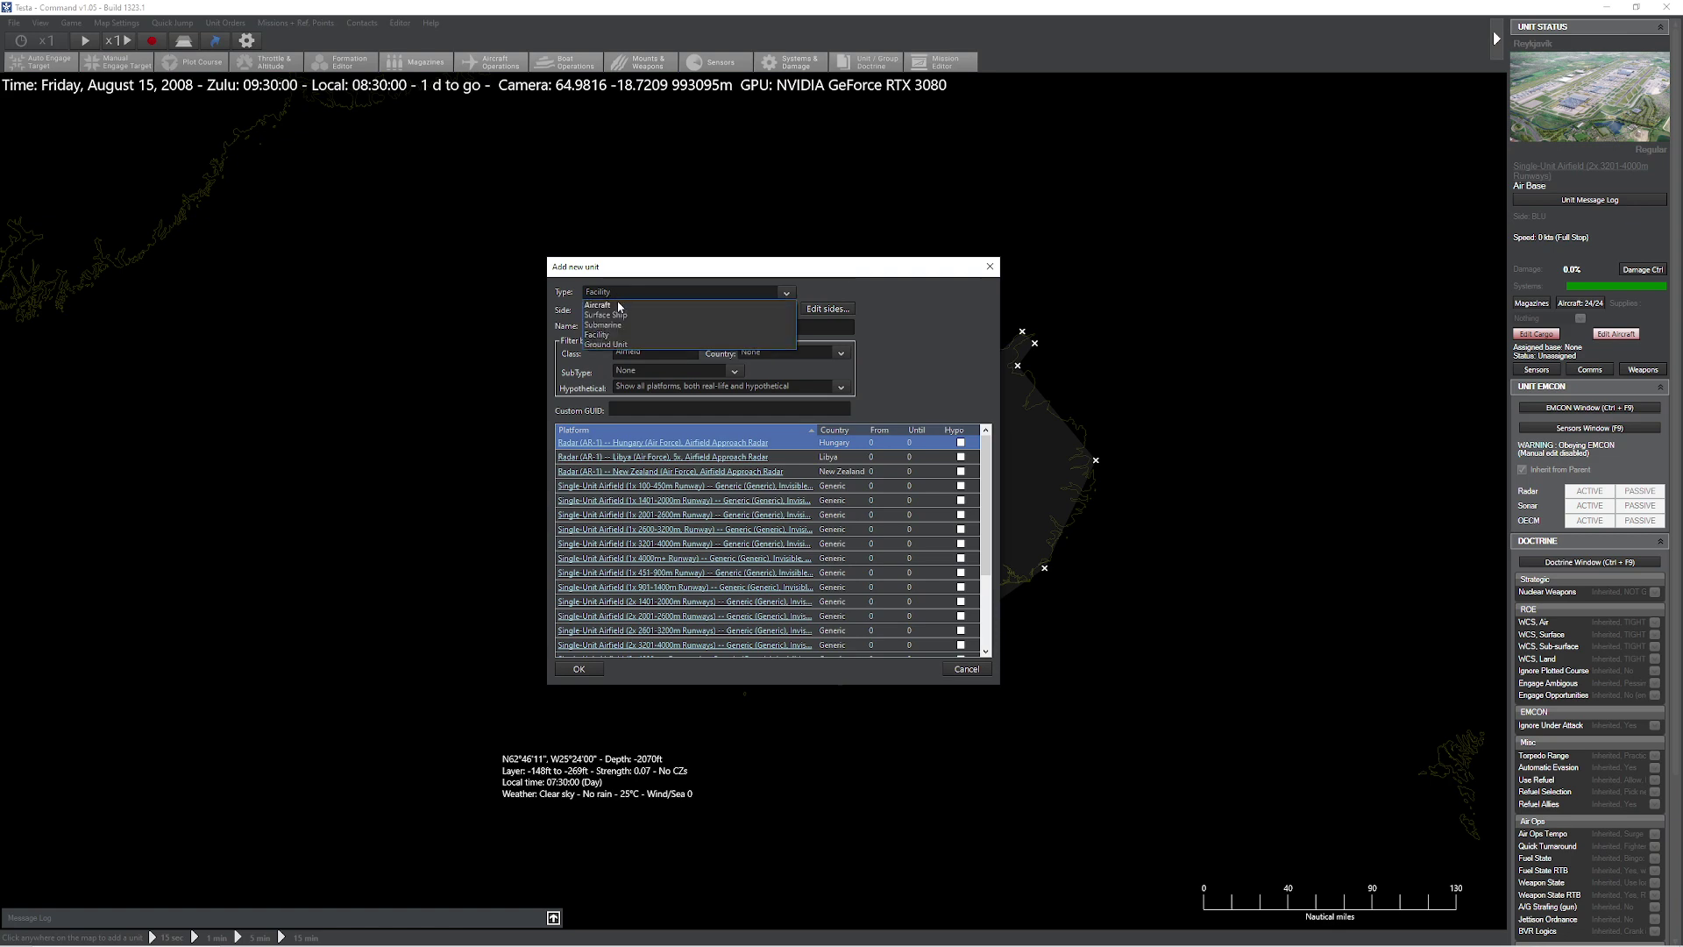
click(643, 351)
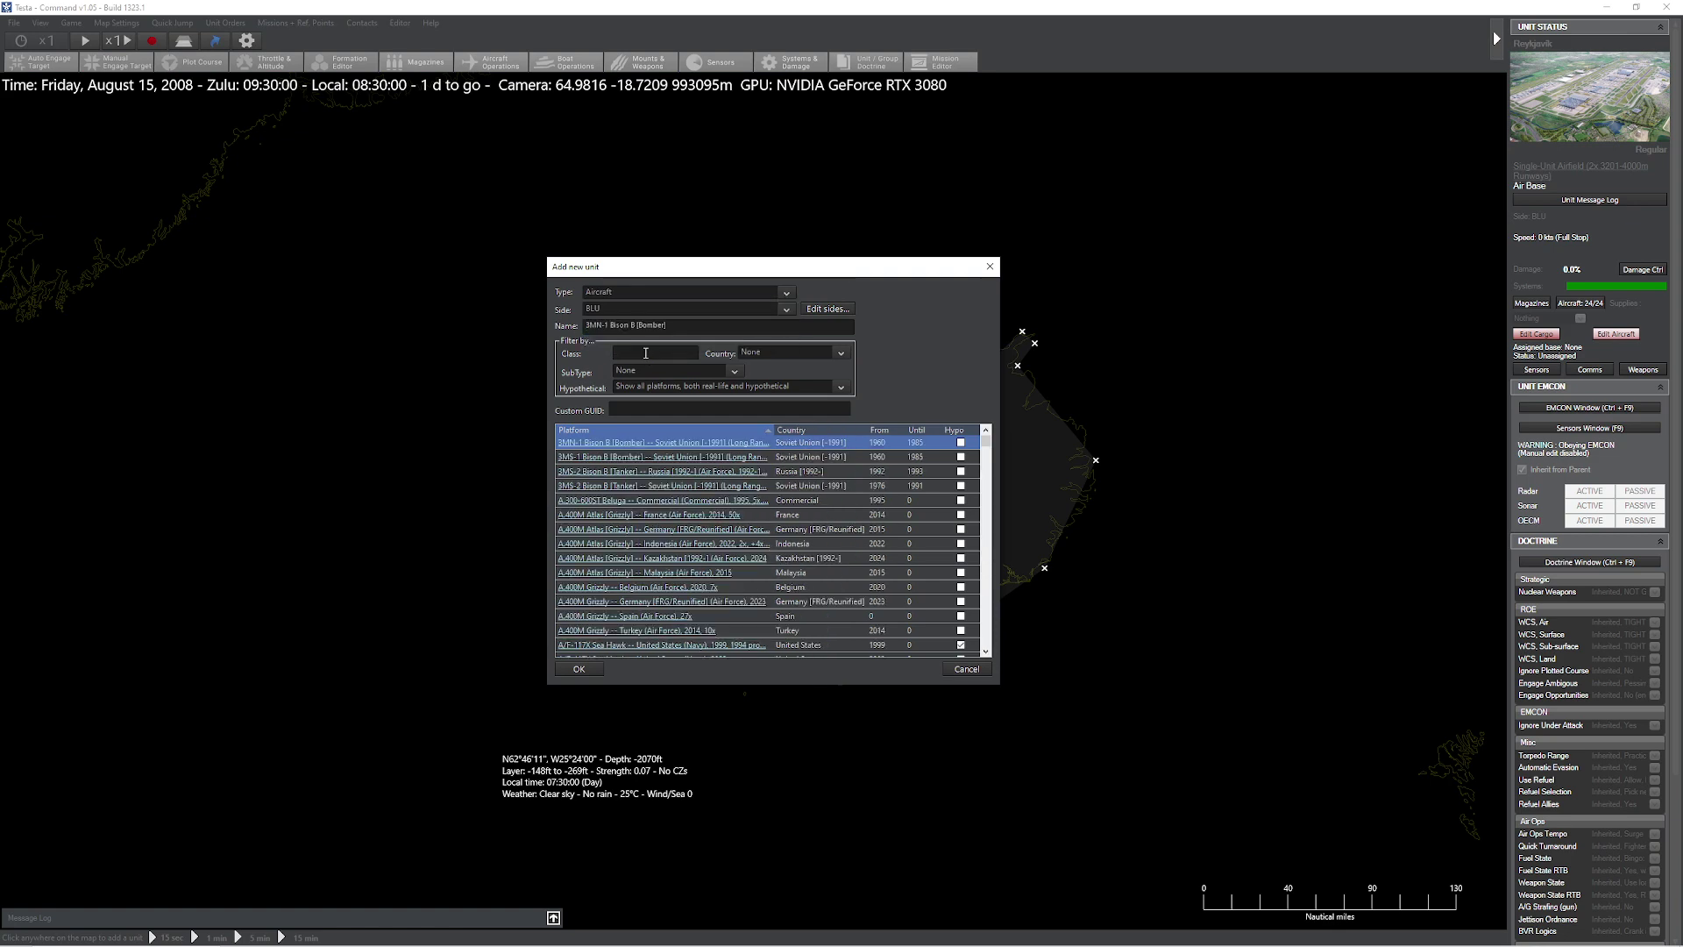
text(P-8)
click(805, 501)
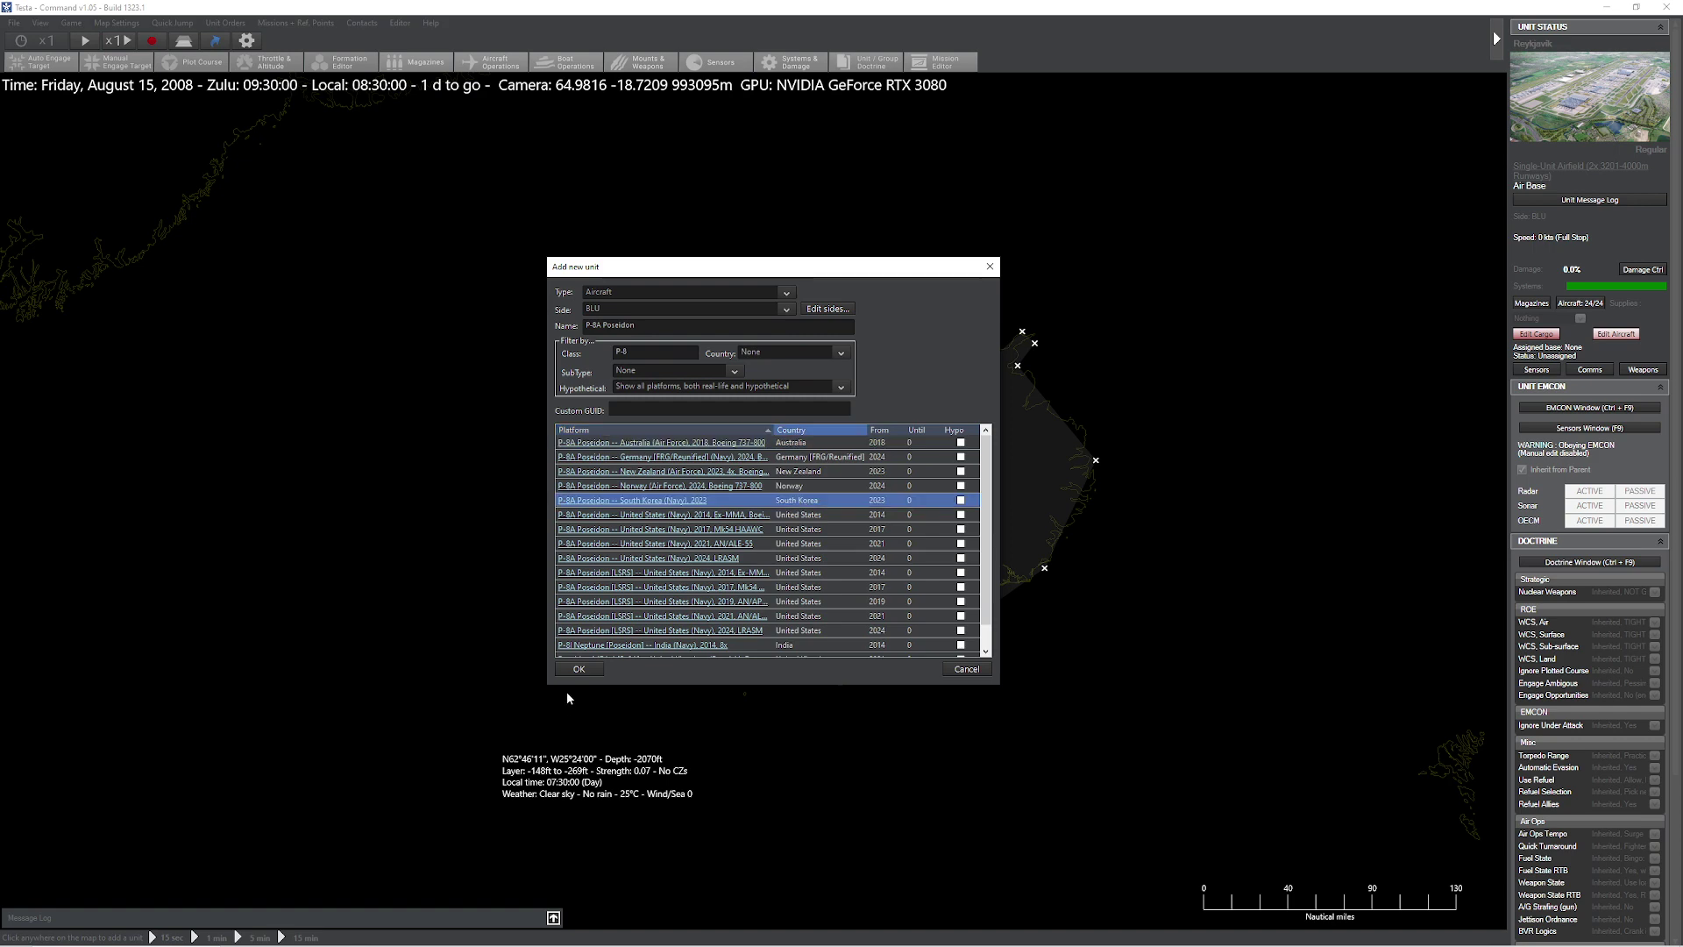
click(578, 671)
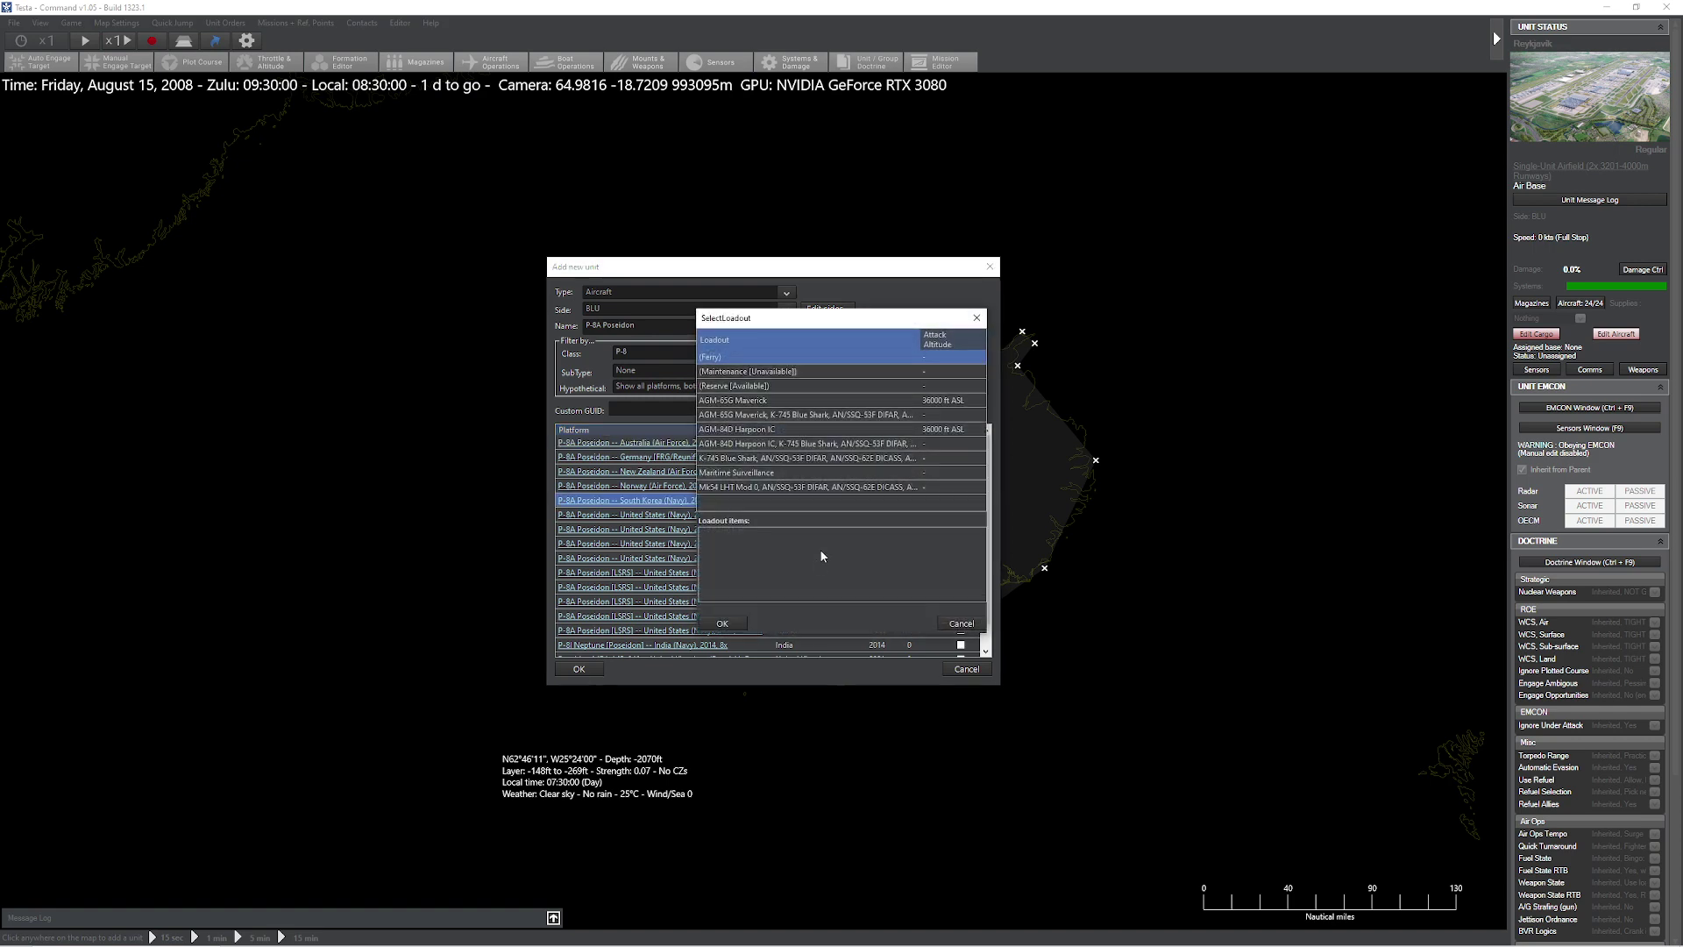
click(721, 624)
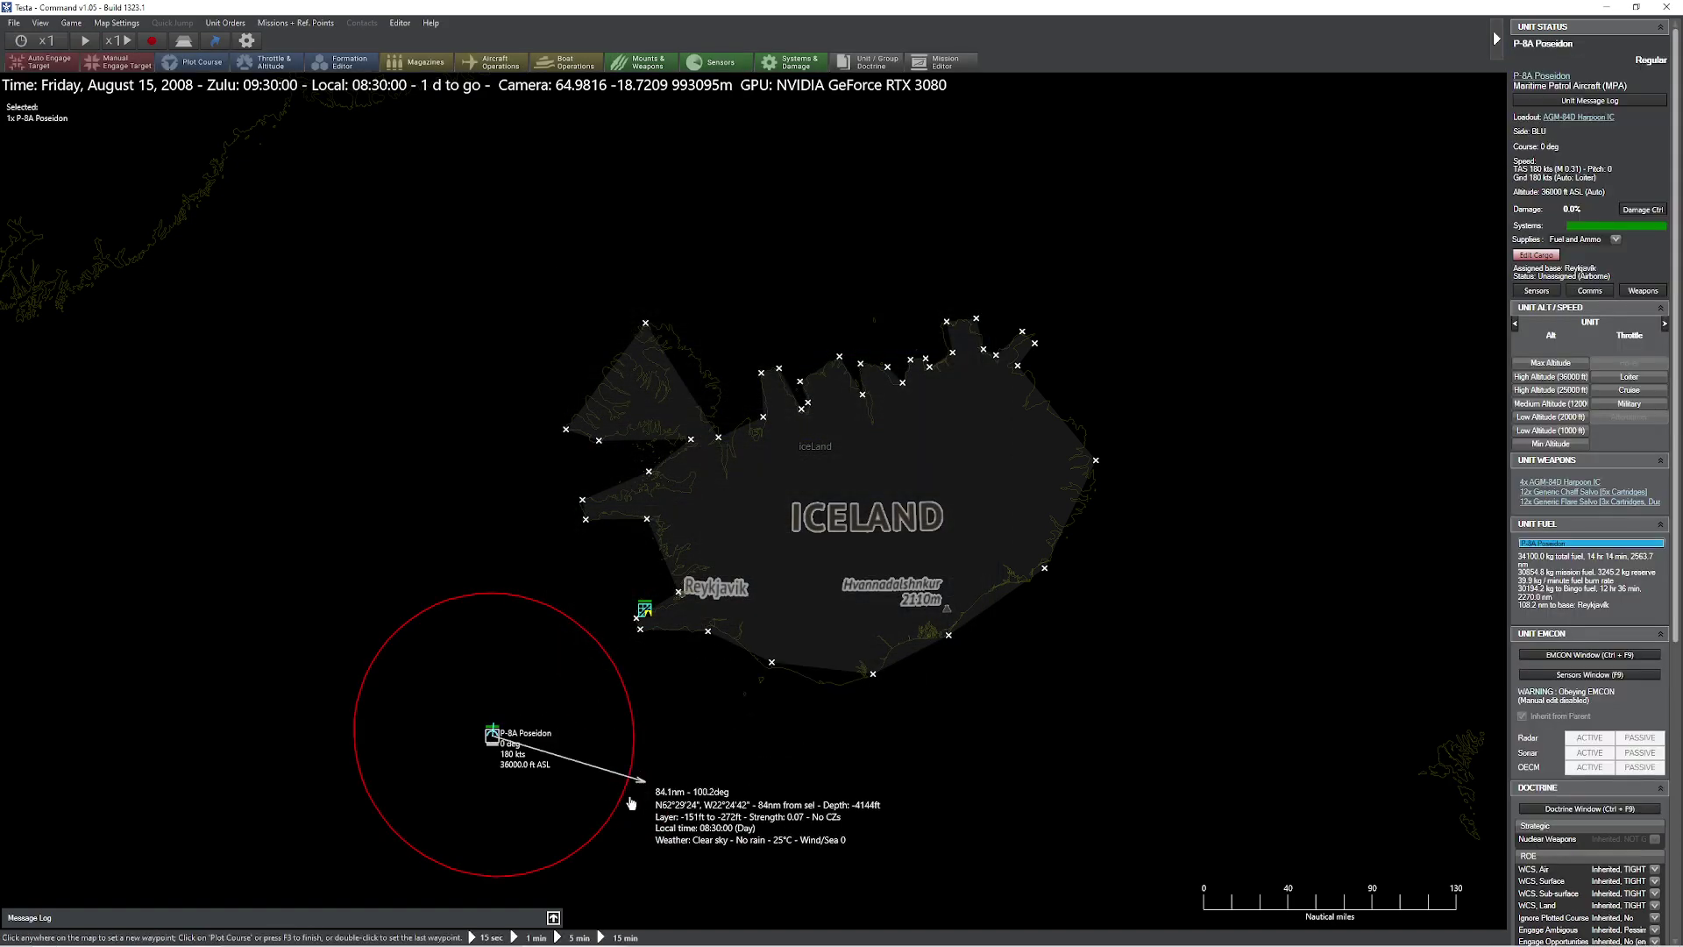
- Select all reference points of the IceLand polygon and make them relative to the P-8A Poseidon with a fixed bearing
drag(538, 244, 1170, 649)
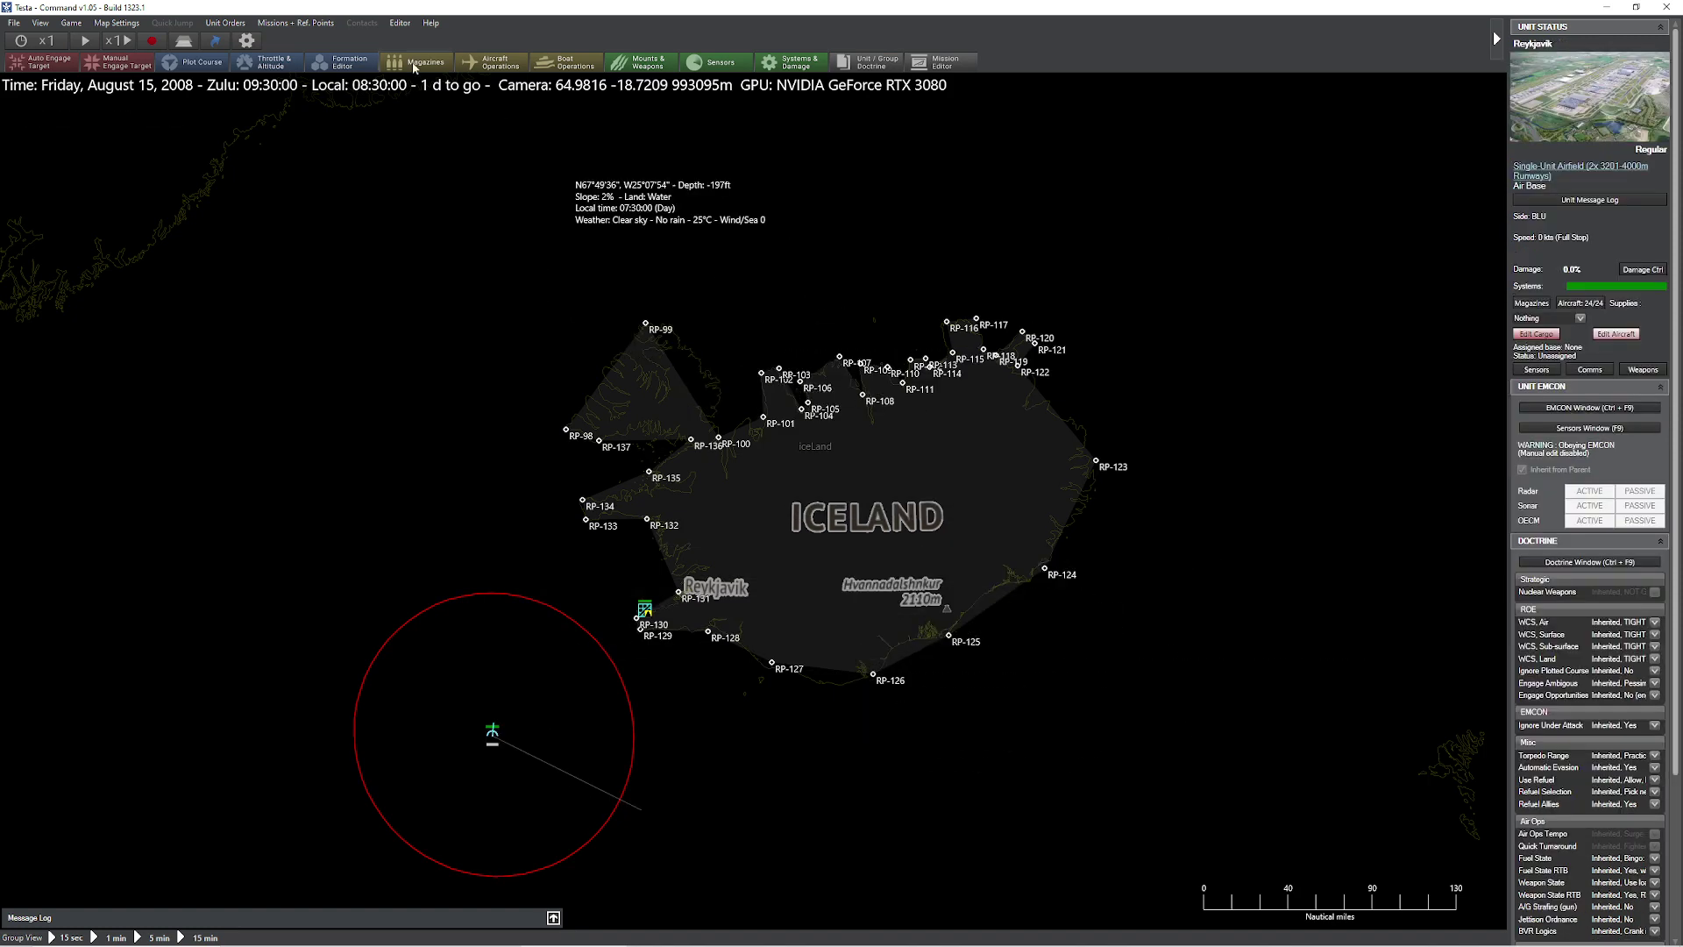
click(308, 23)
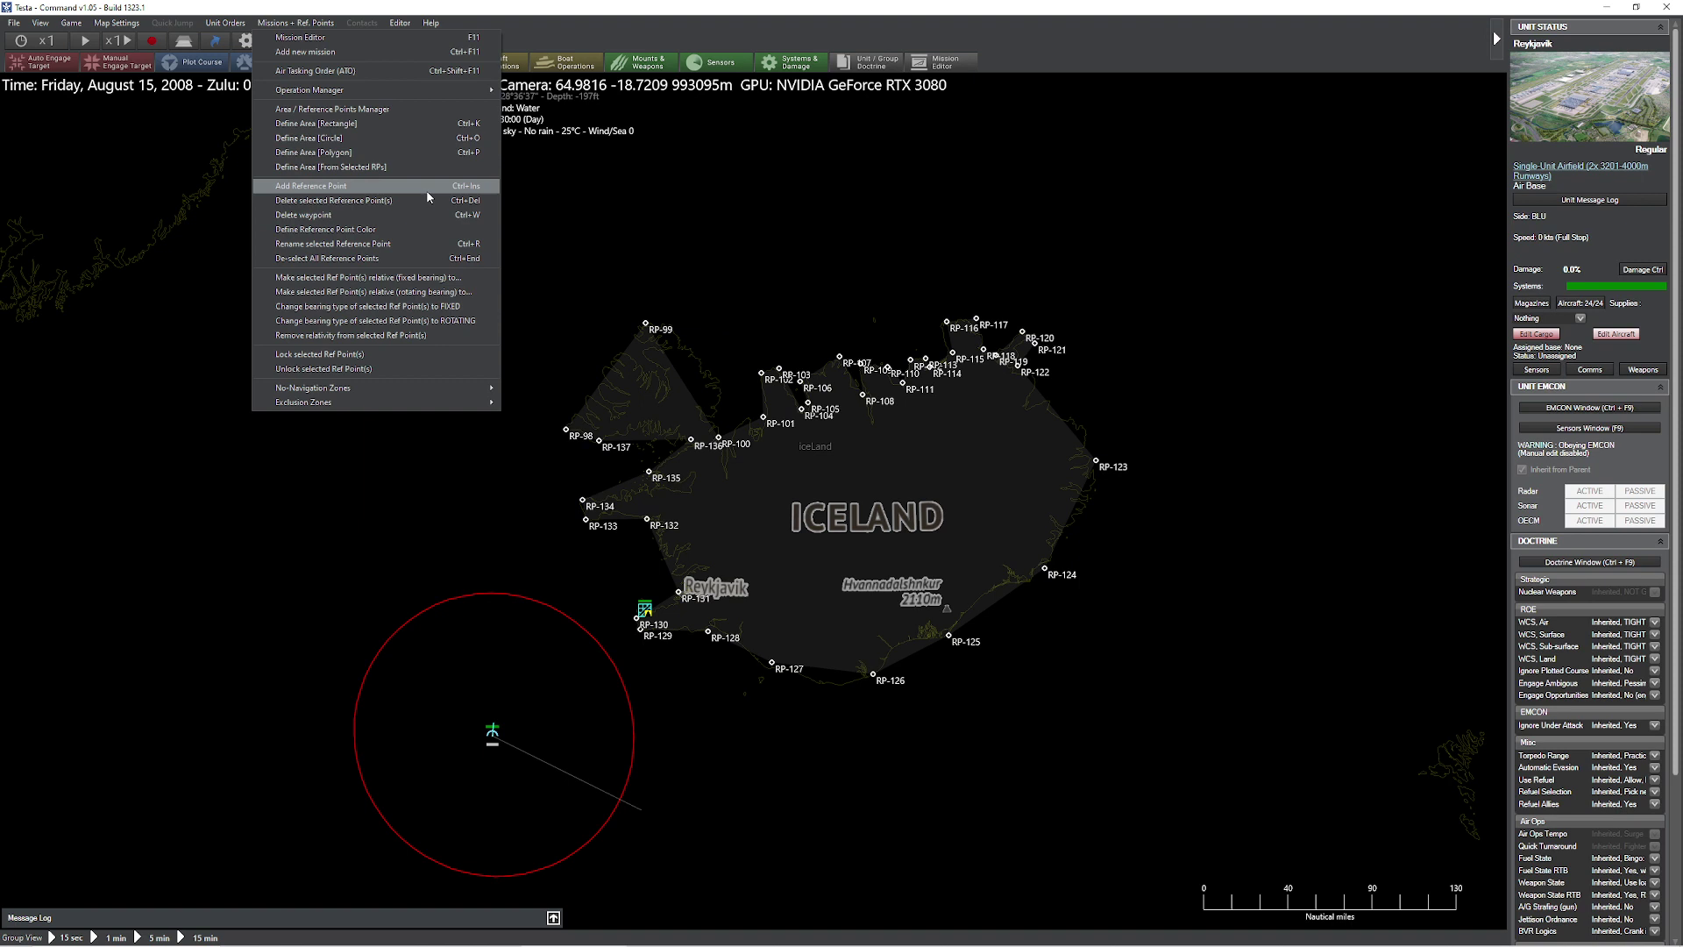
click(446, 278)
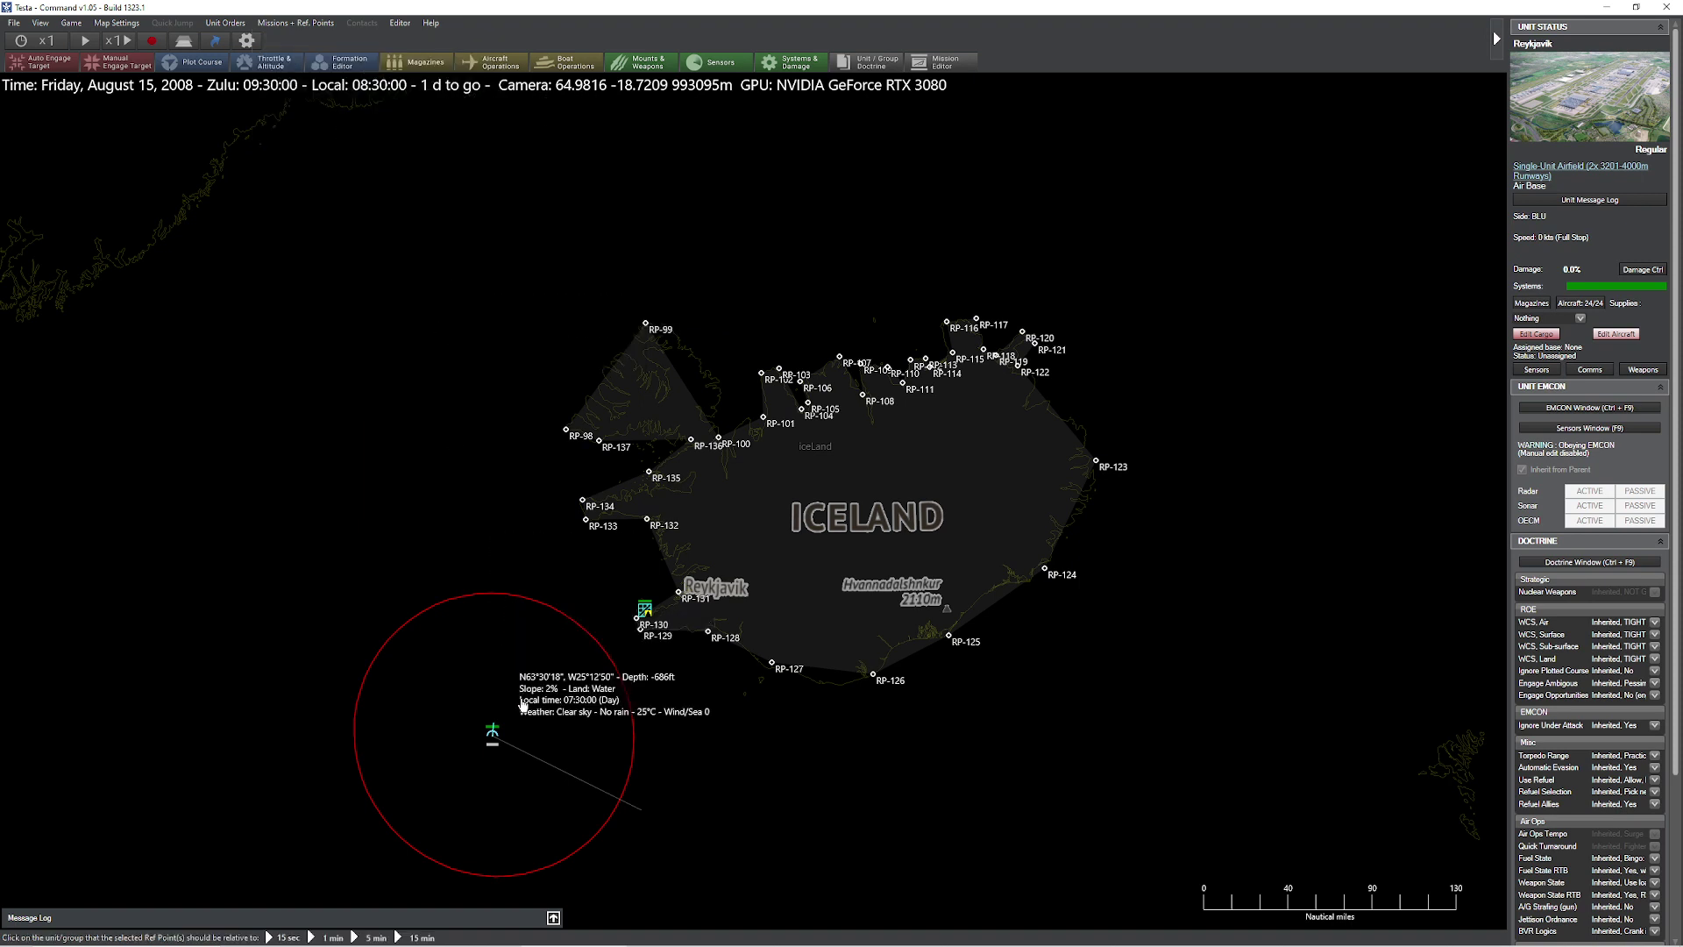
click(492, 730)
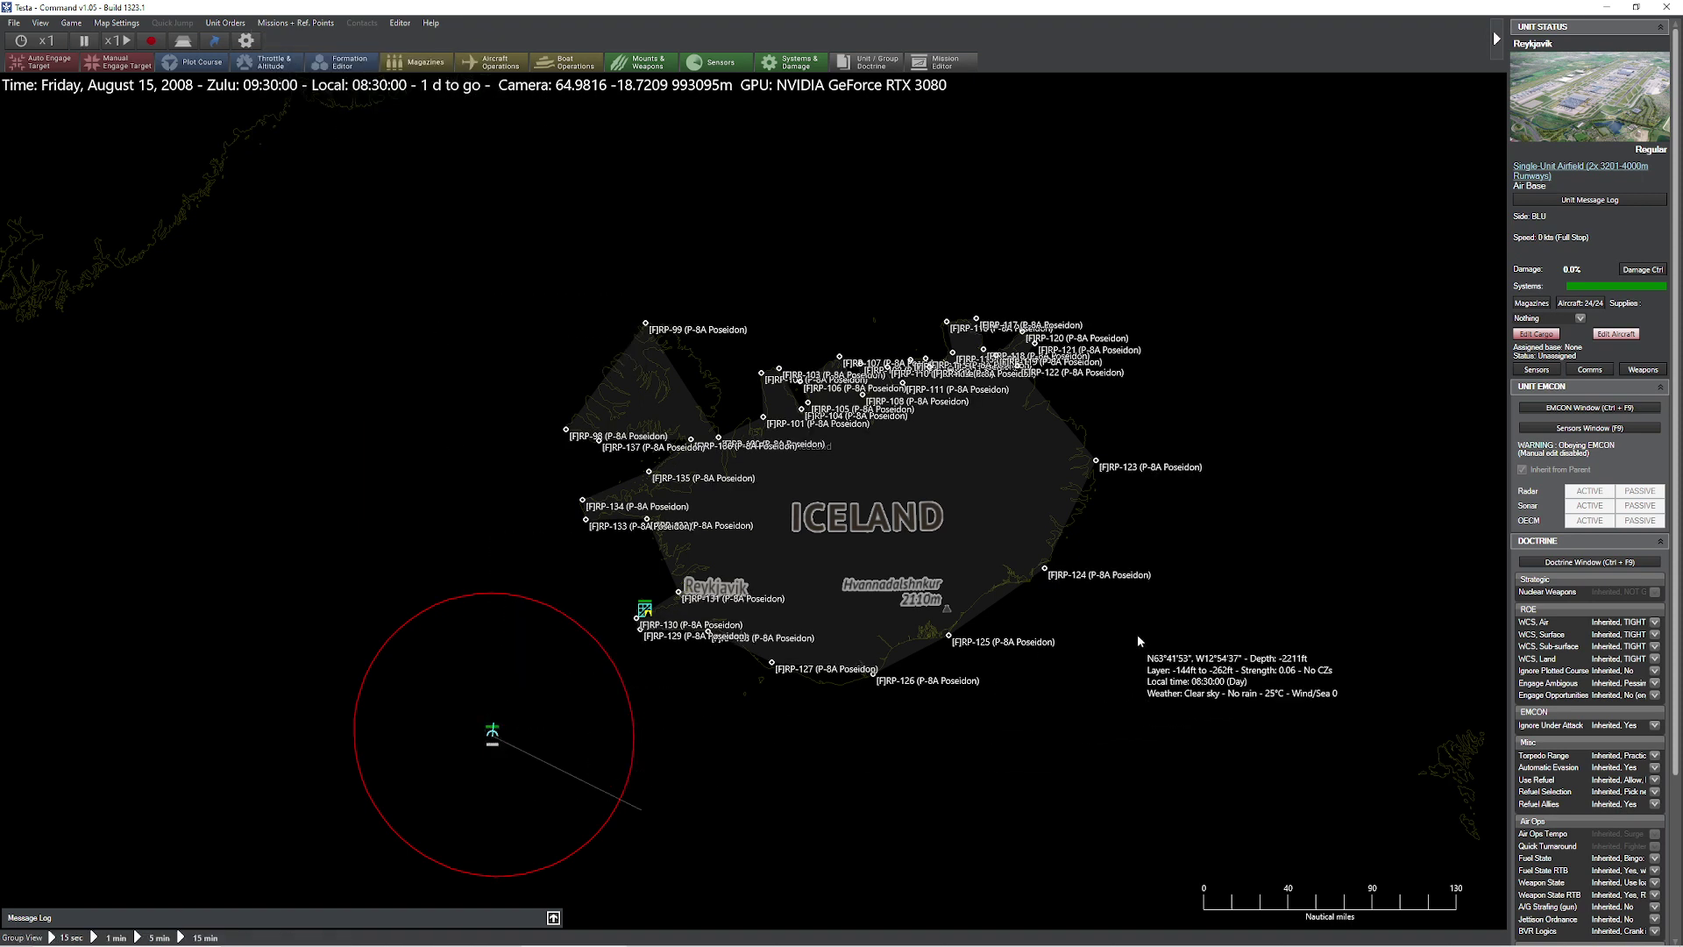
- Run the simulation for about two minutes to watch the IceLand zone move with the P-8A Poseidon, and pause it
key(space)
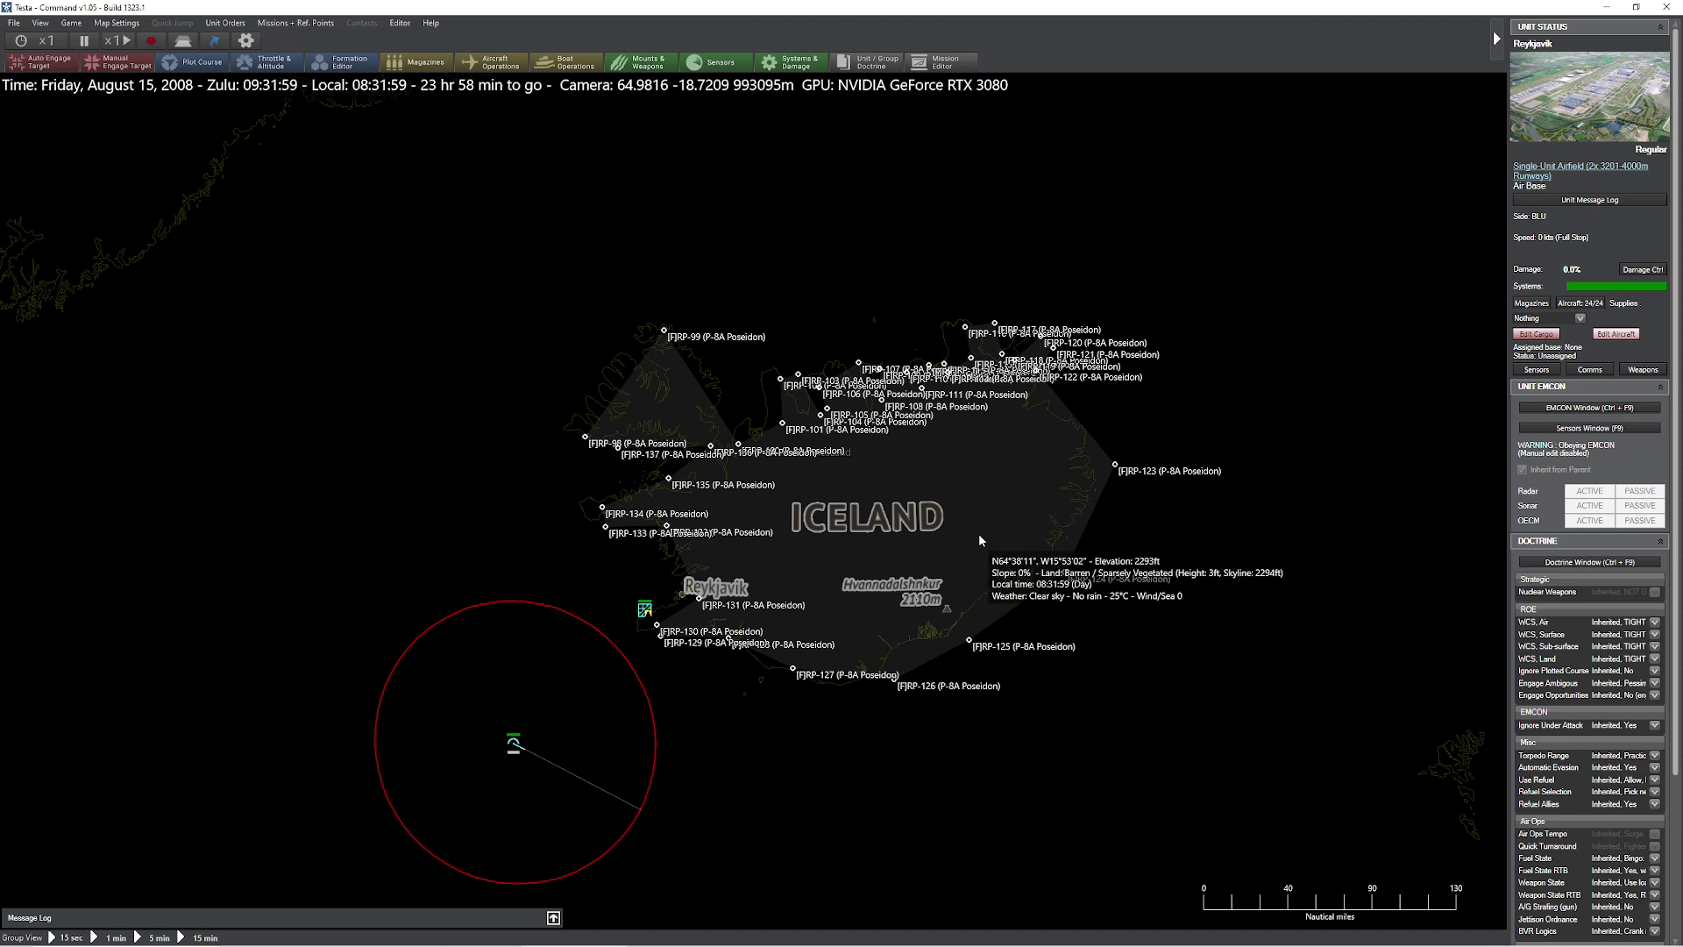
scroll(929, 513, up, 2)
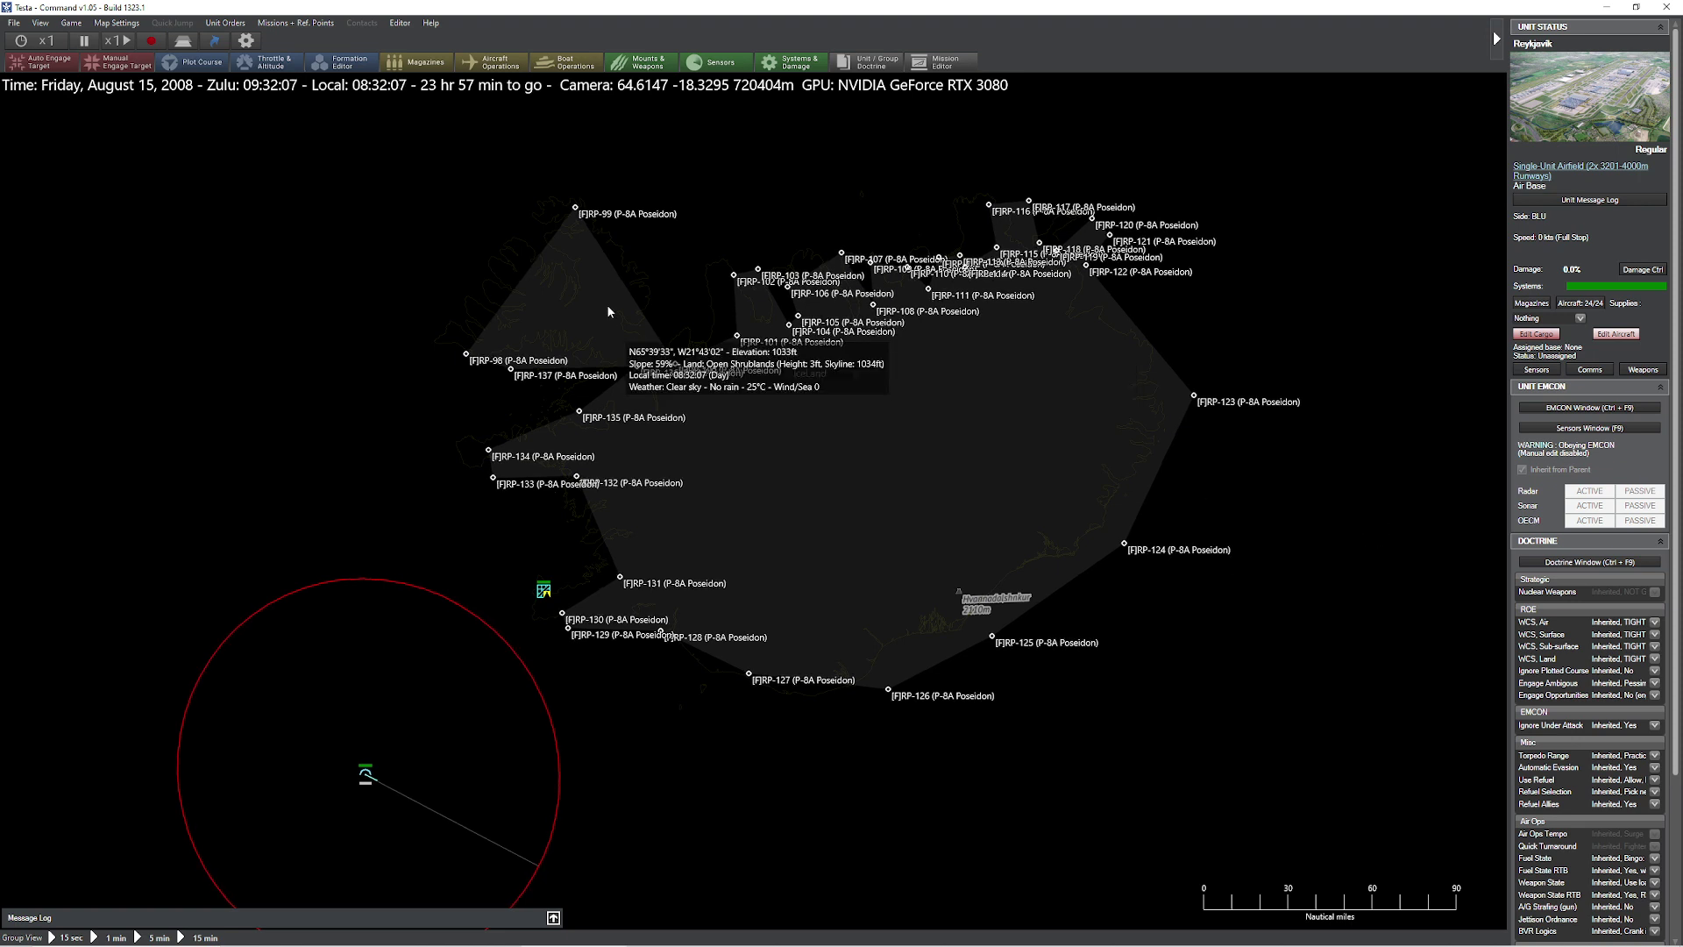
key(space)
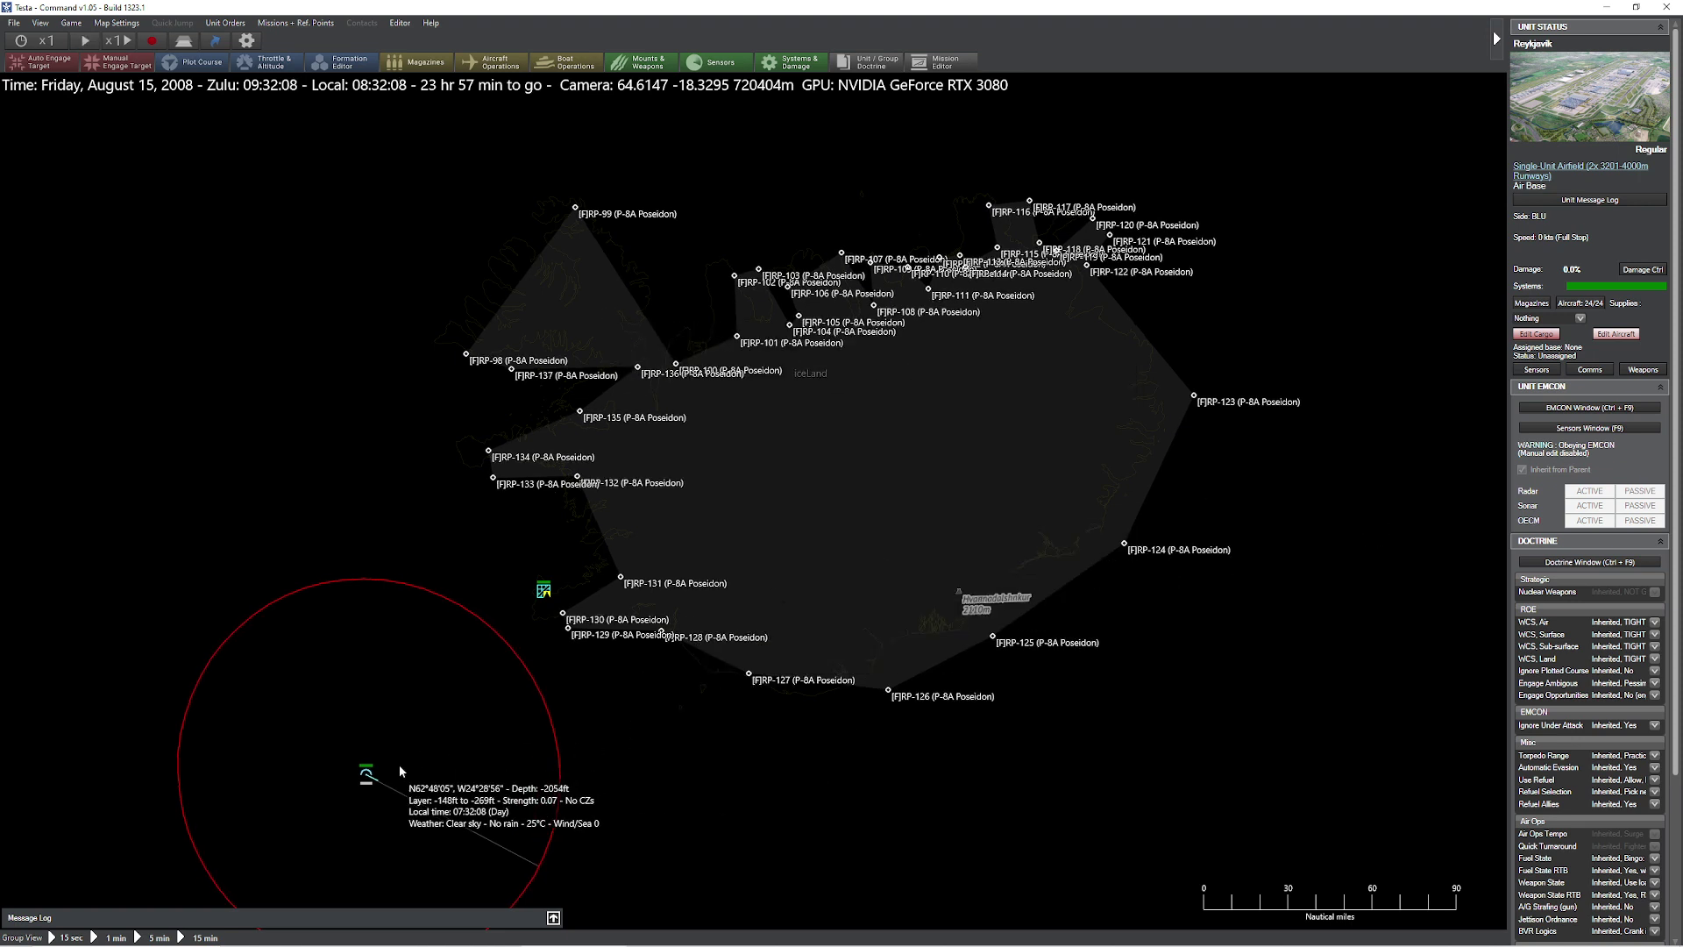
- Remove the relativity from the selected IceLand reference points and delete the P-8A Poseidon
click(313, 22)
click(445, 334)
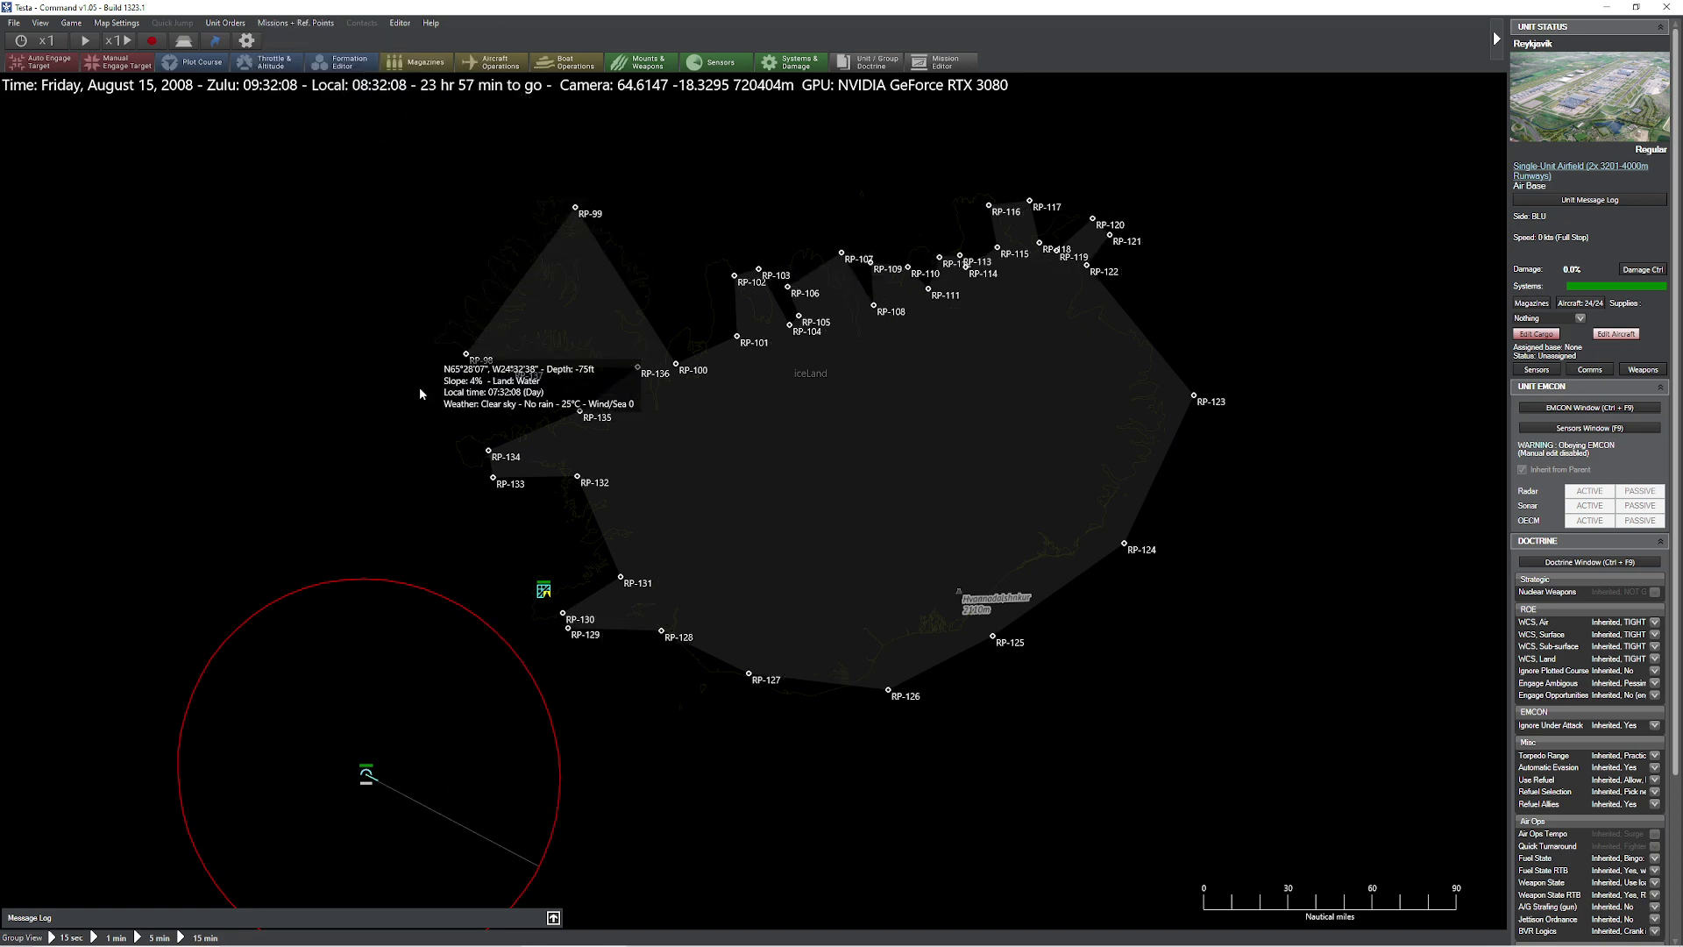
click(366, 777)
key(Delete)
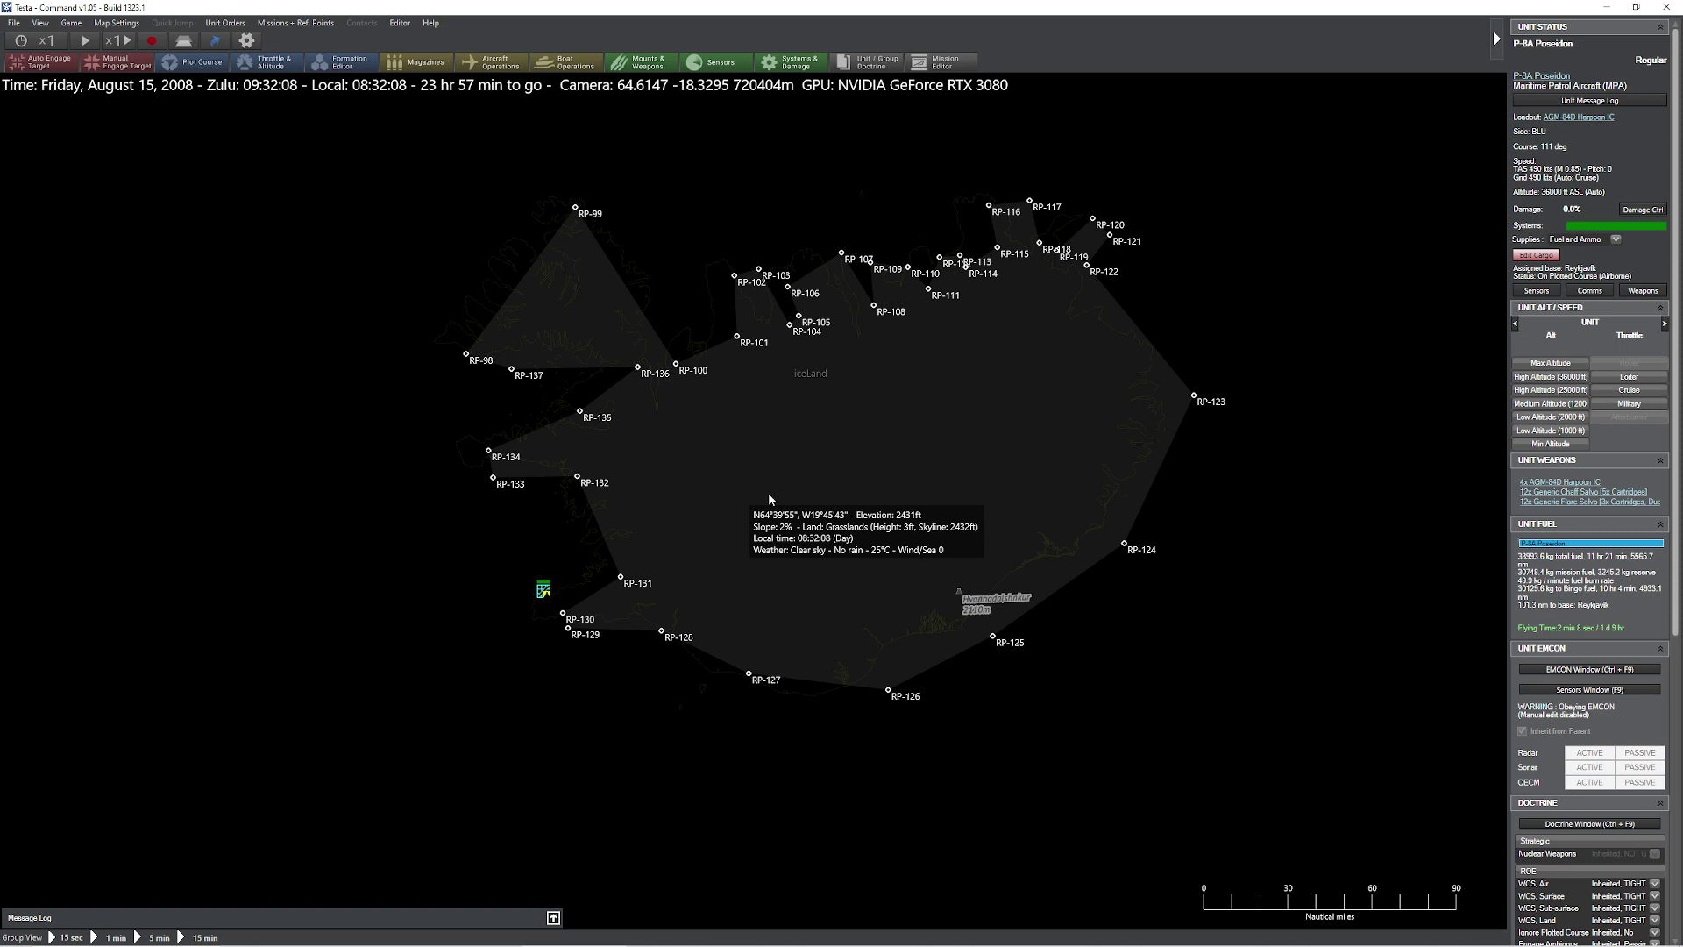
- Reposition and shrink the whole IceLand polygon with all its reference points selected, fitting it roughly over the island
drag(796, 433, 814, 488)
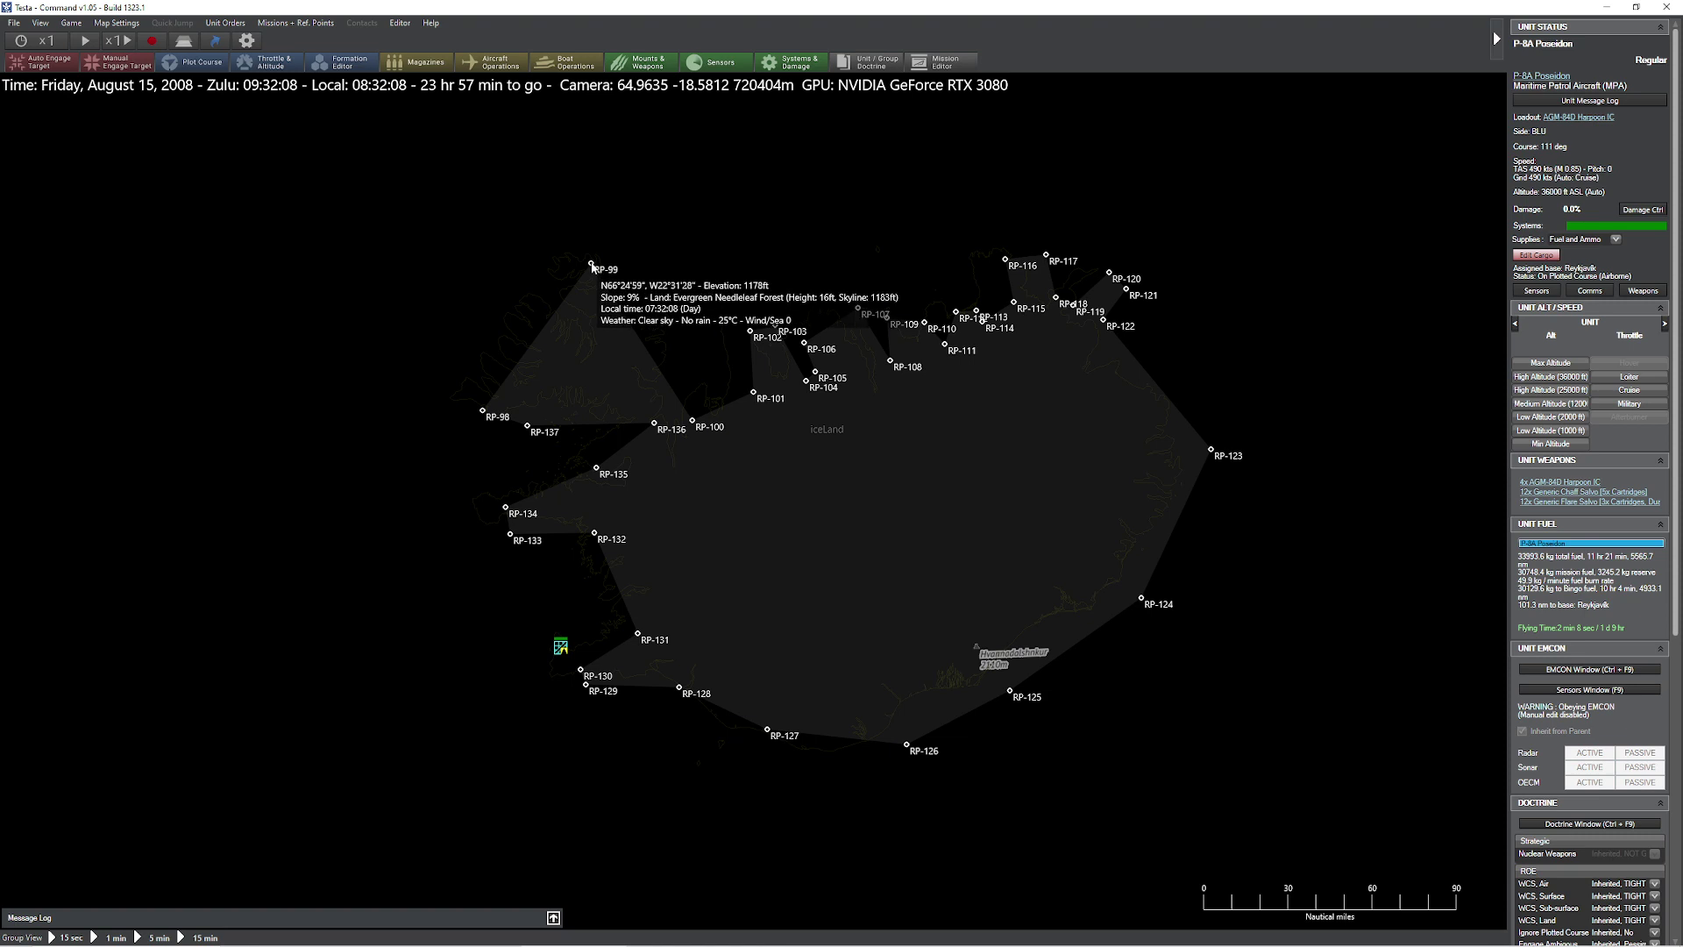
scroll(593, 266, down, 1)
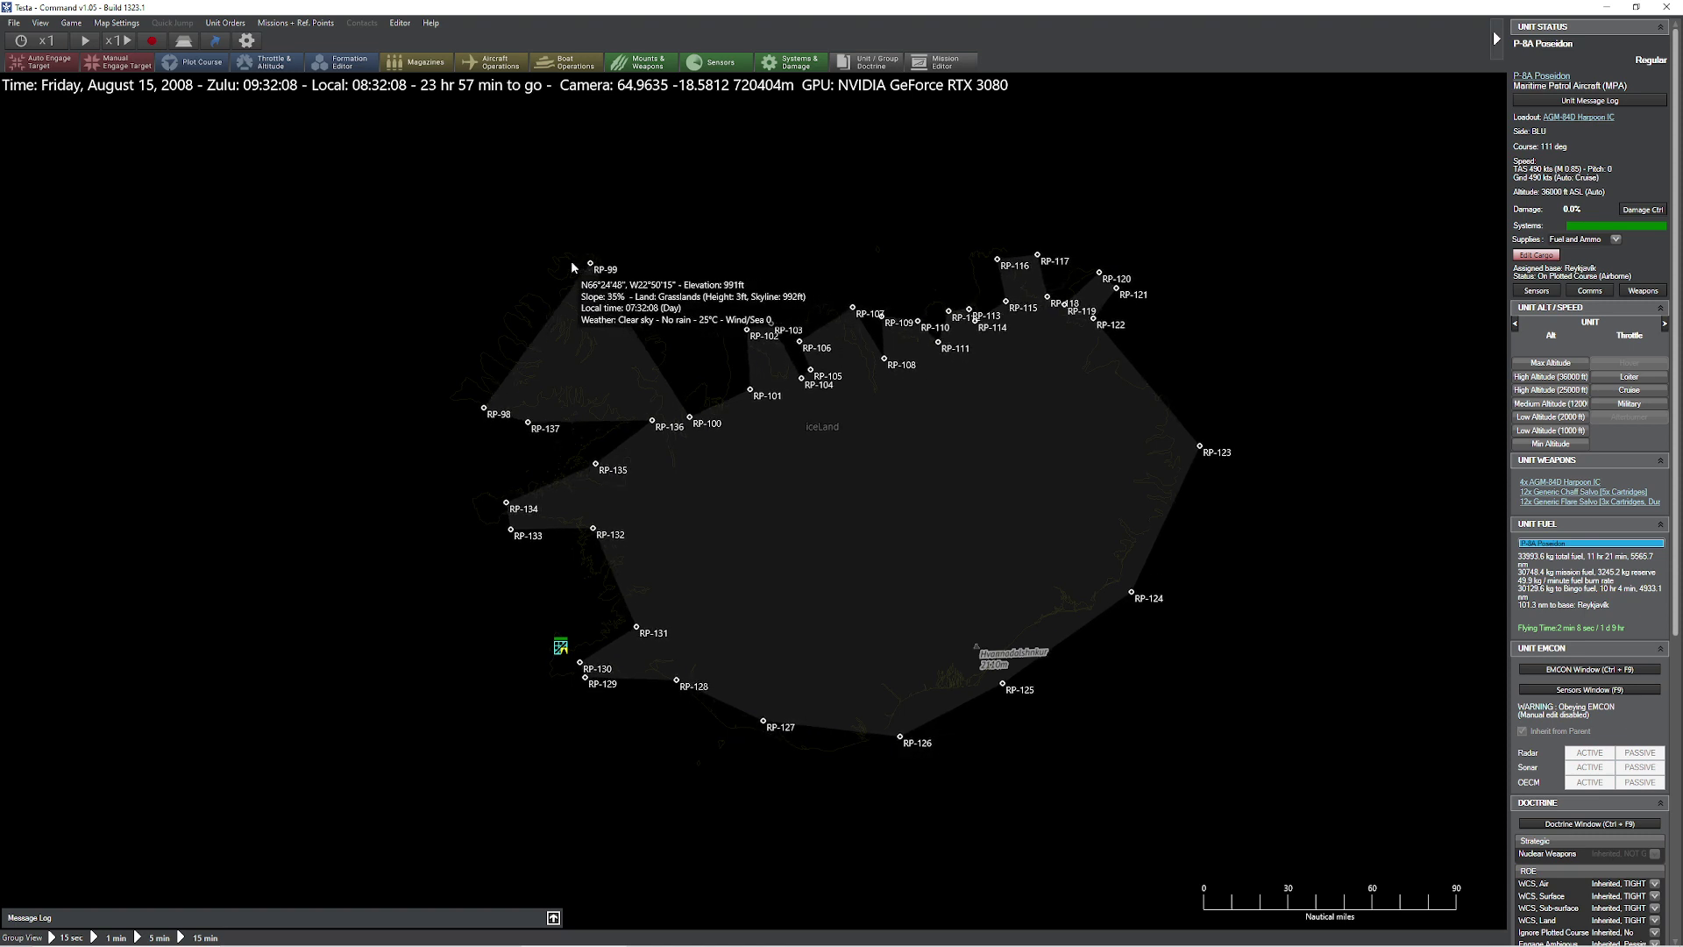
scroll(568, 262, down, 1)
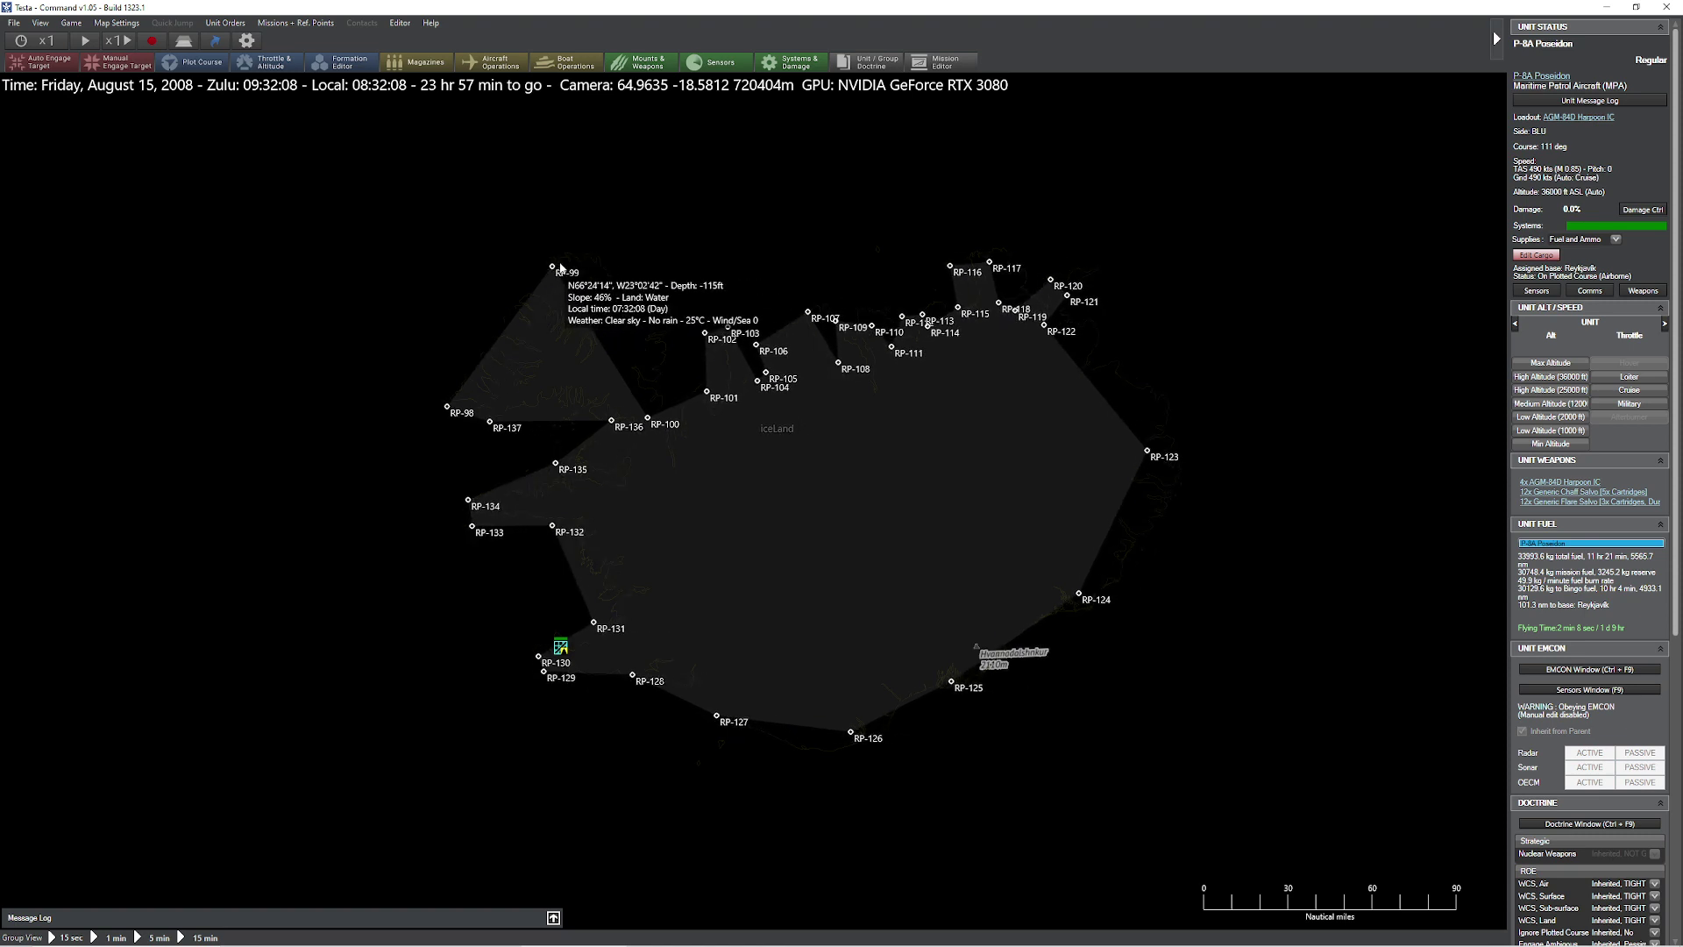
scroll(561, 267, down, 1)
scroll(580, 265, down, 1)
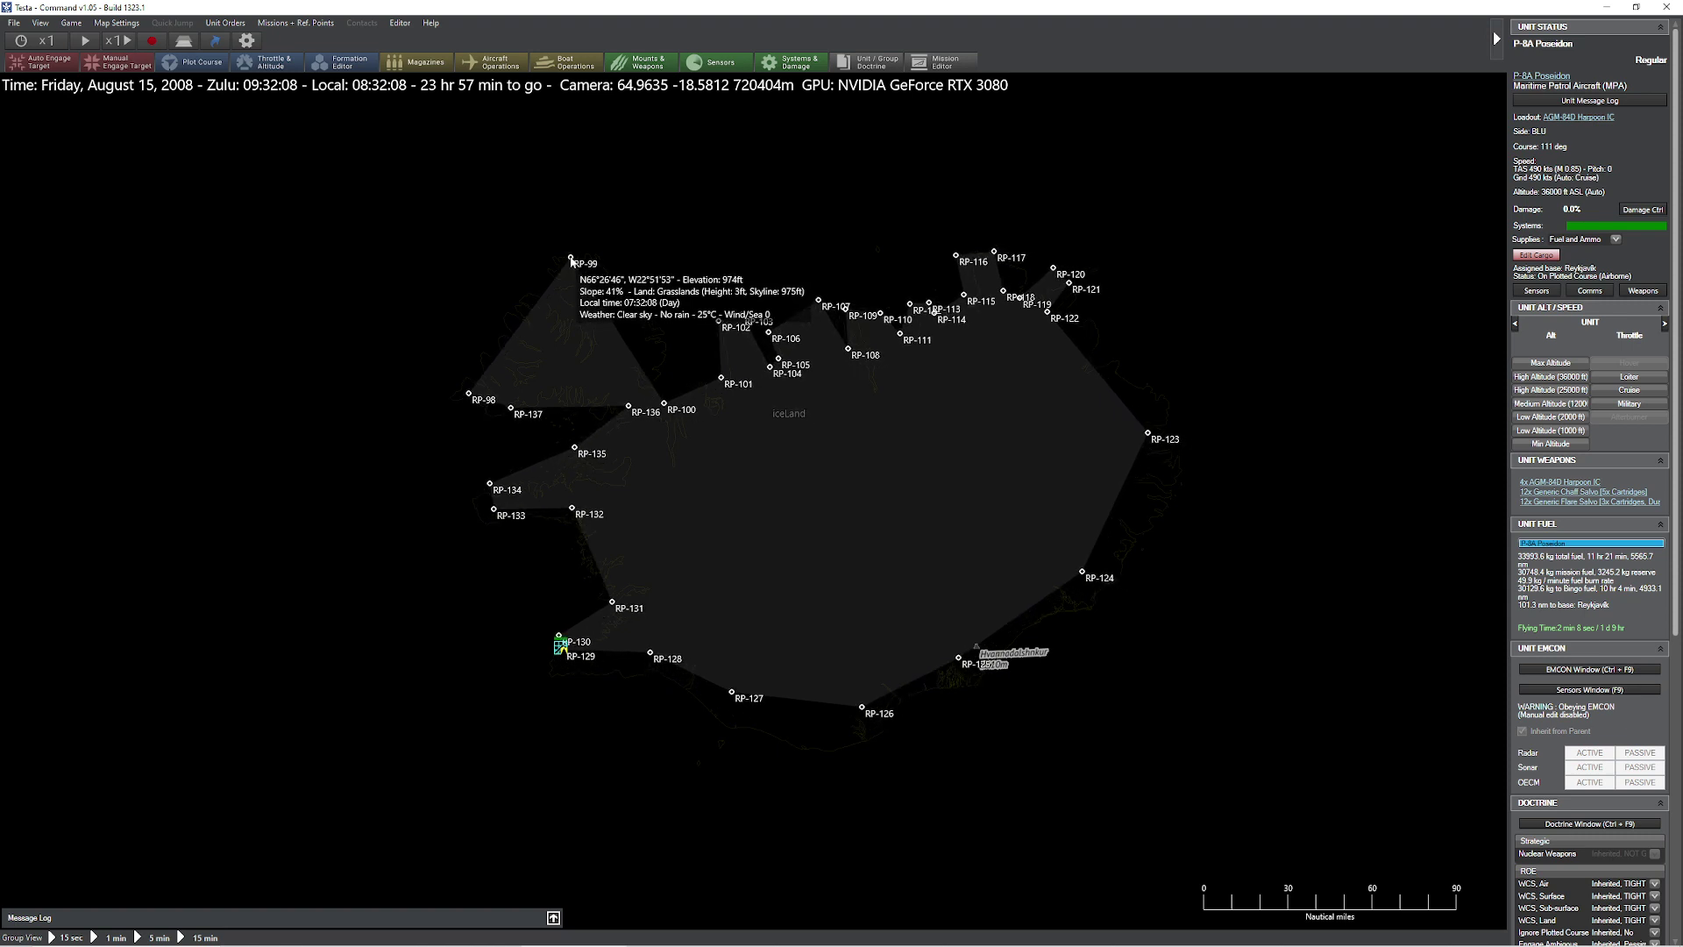
scroll(584, 266, down, 1)
scroll(584, 266, down, 2)
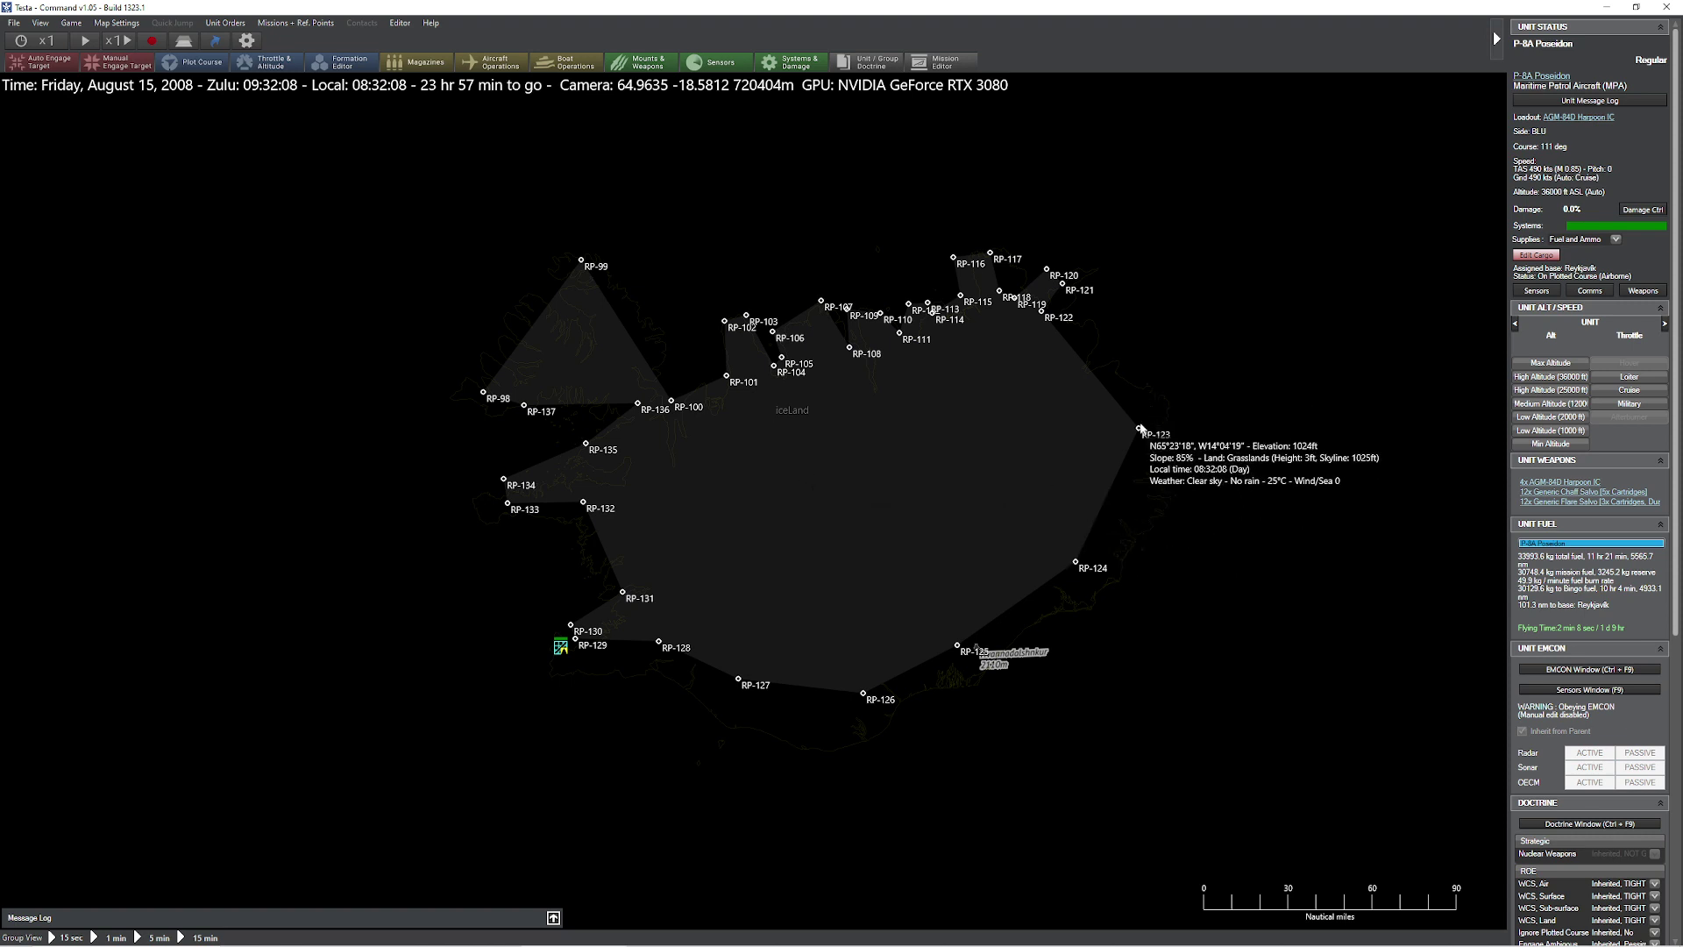
- Move individual IceLand reference points RP-123 to RP-130 and RP-99 to follow the eastern, southern and northwestern coastline more closely
drag(1140, 430, 1164, 422)
drag(1076, 562, 1106, 597)
drag(957, 646, 979, 685)
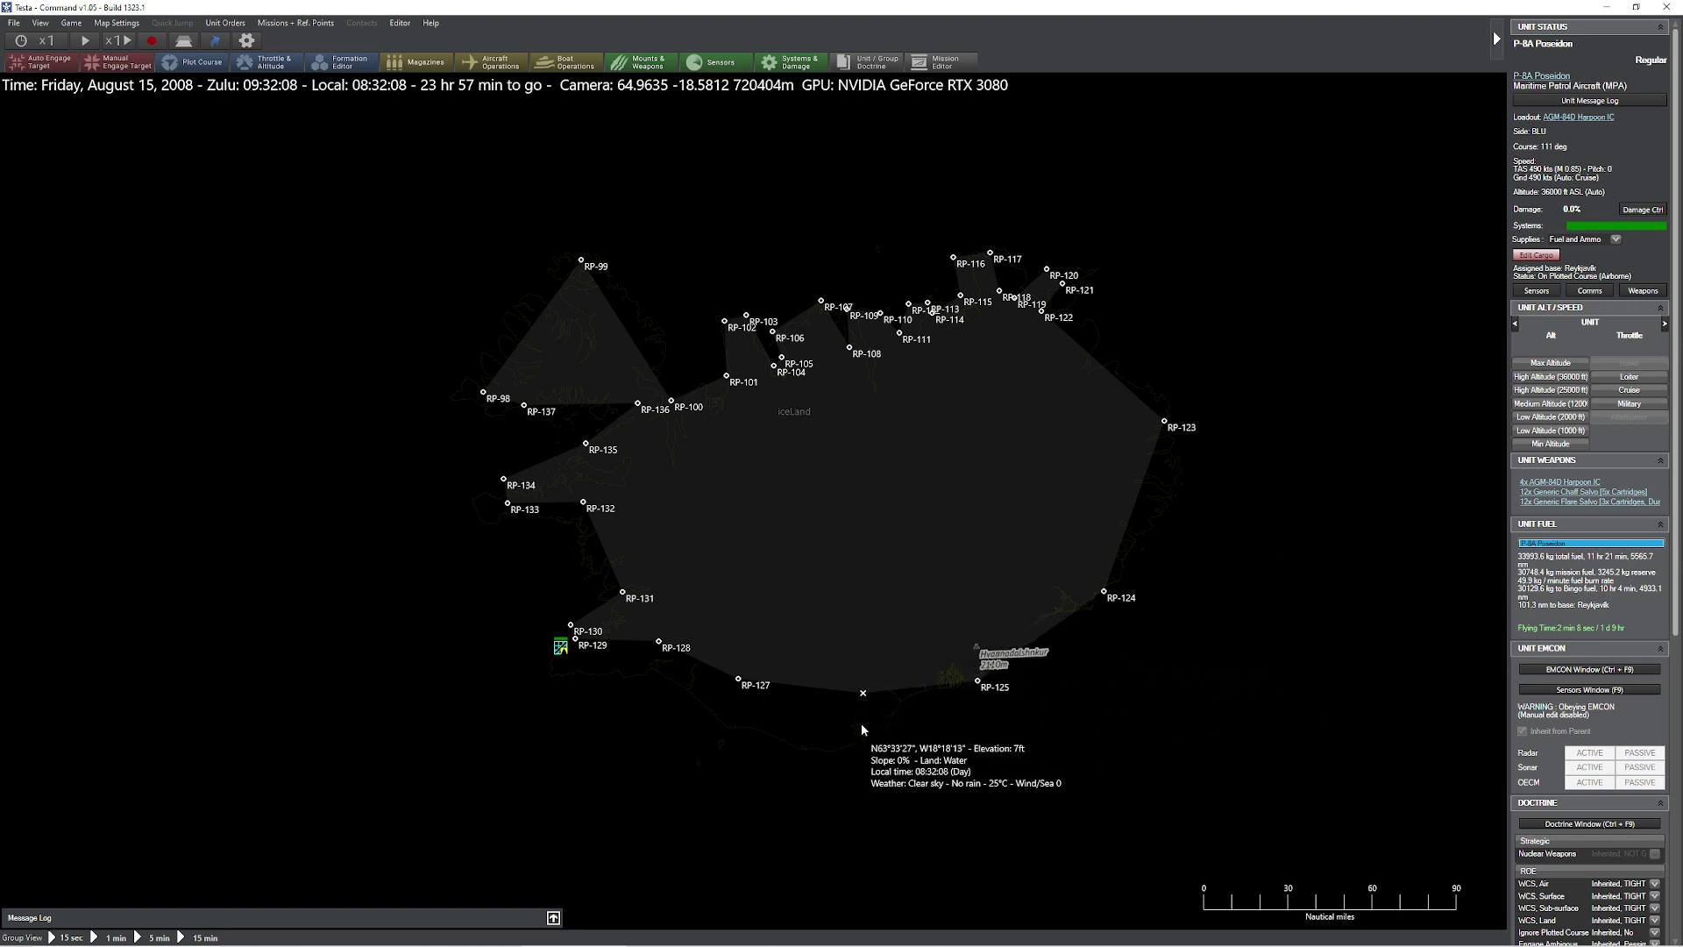
drag(863, 695, 871, 739)
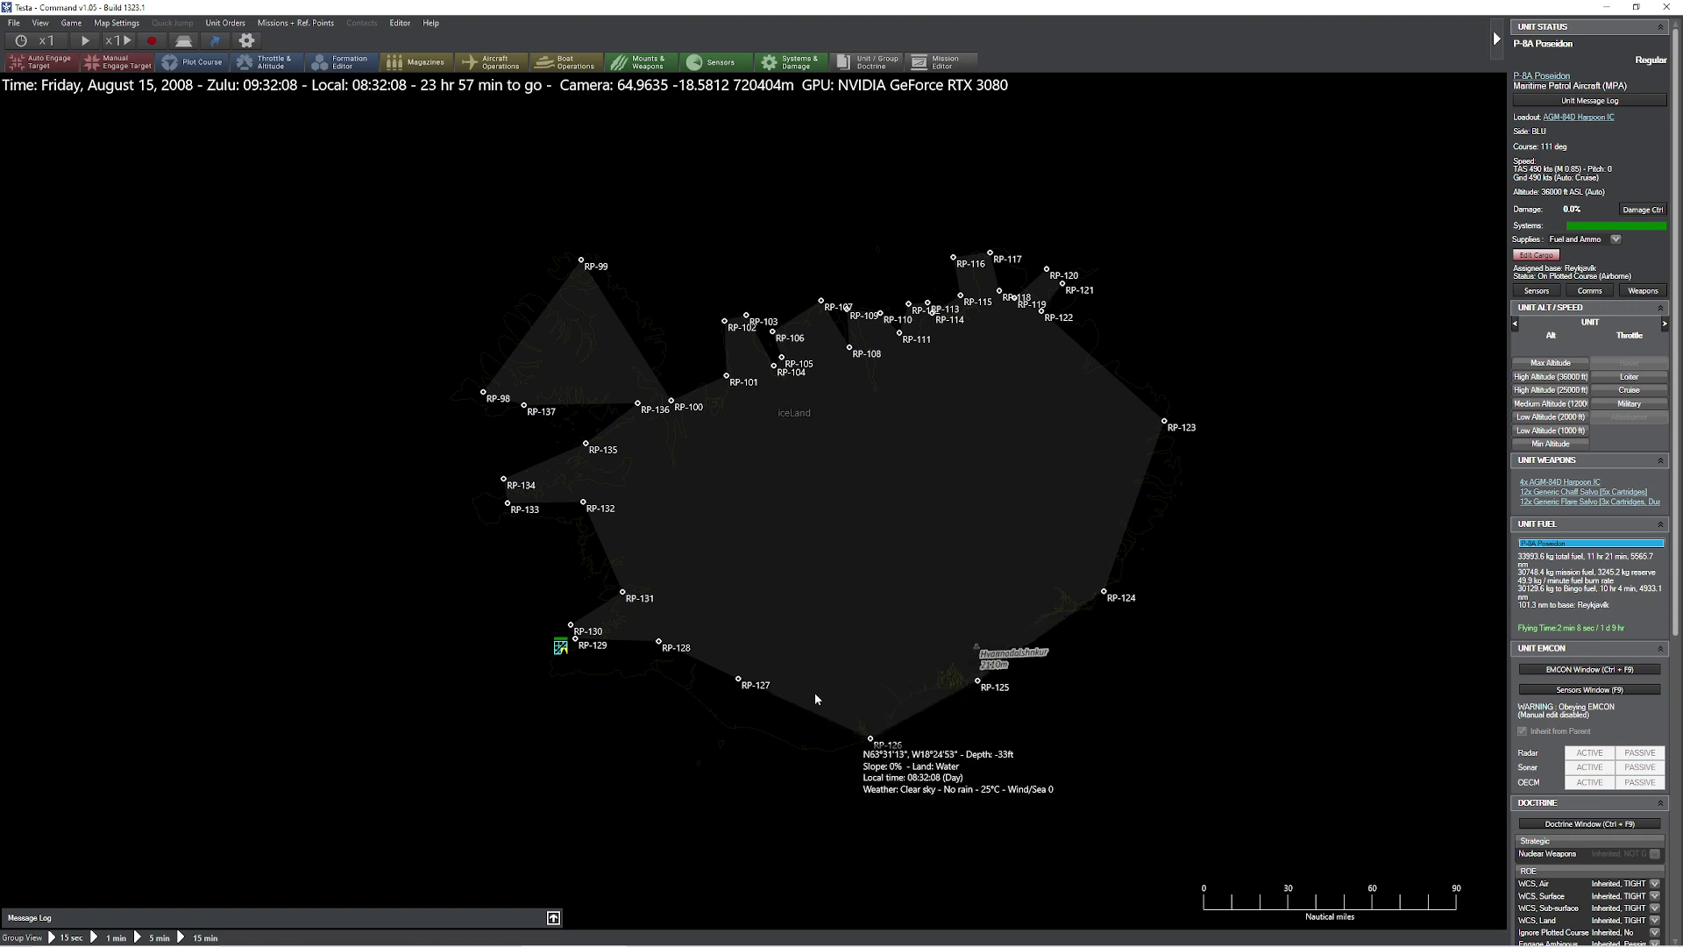
drag(745, 679, 738, 727)
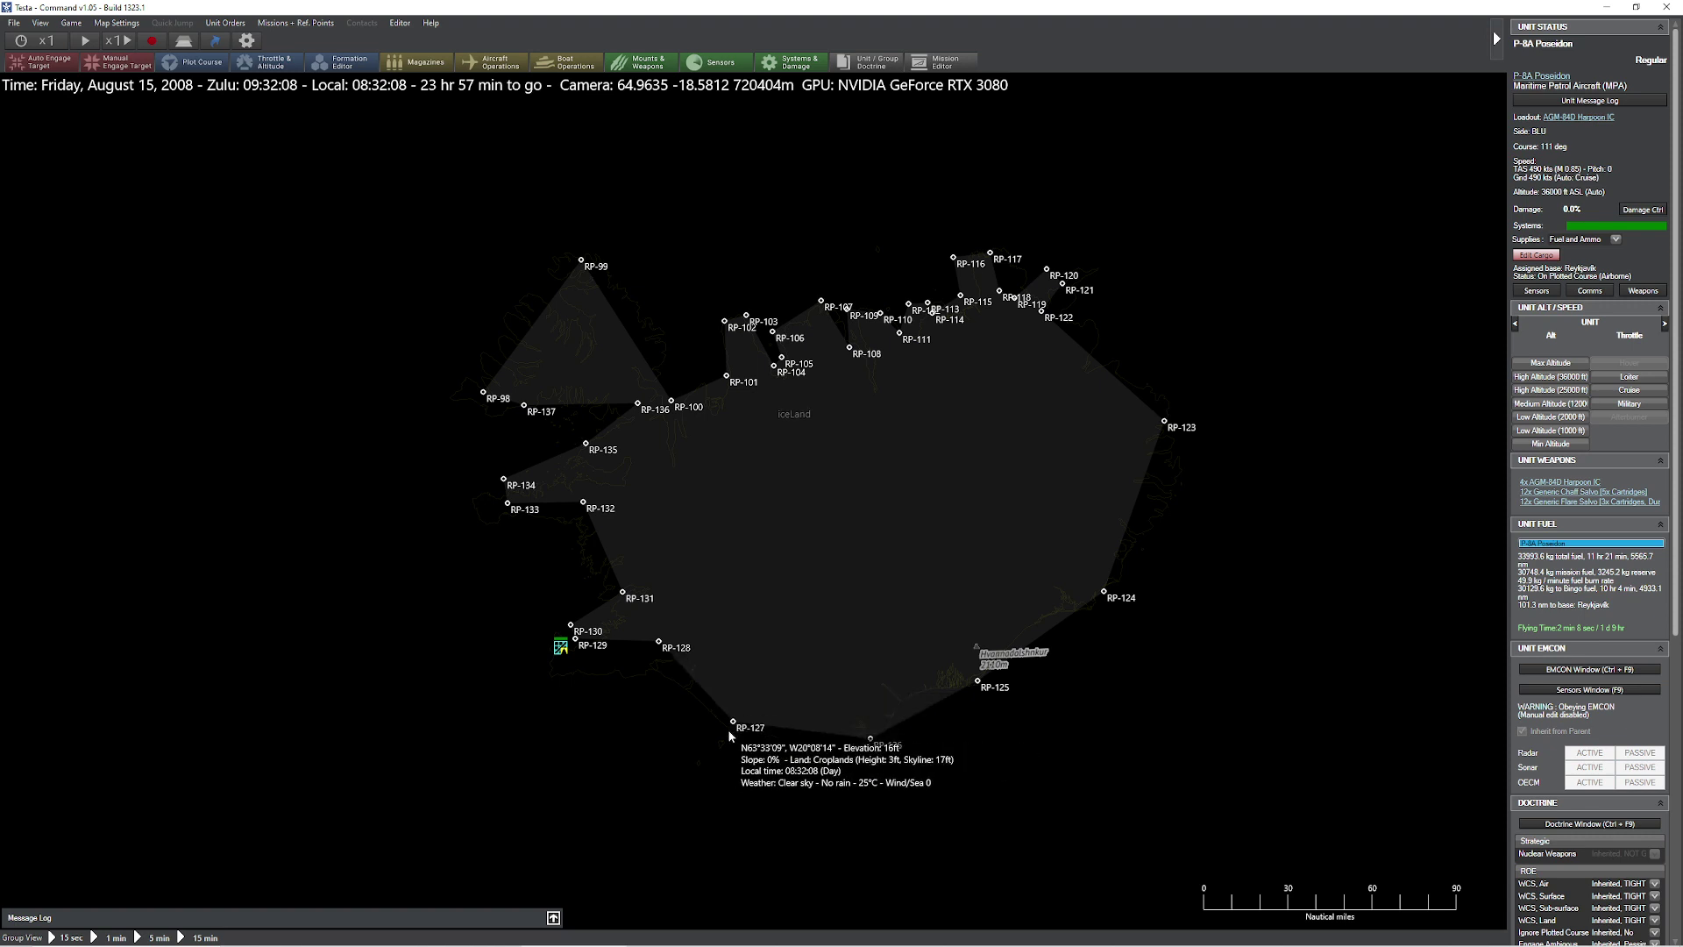
drag(660, 642, 572, 631)
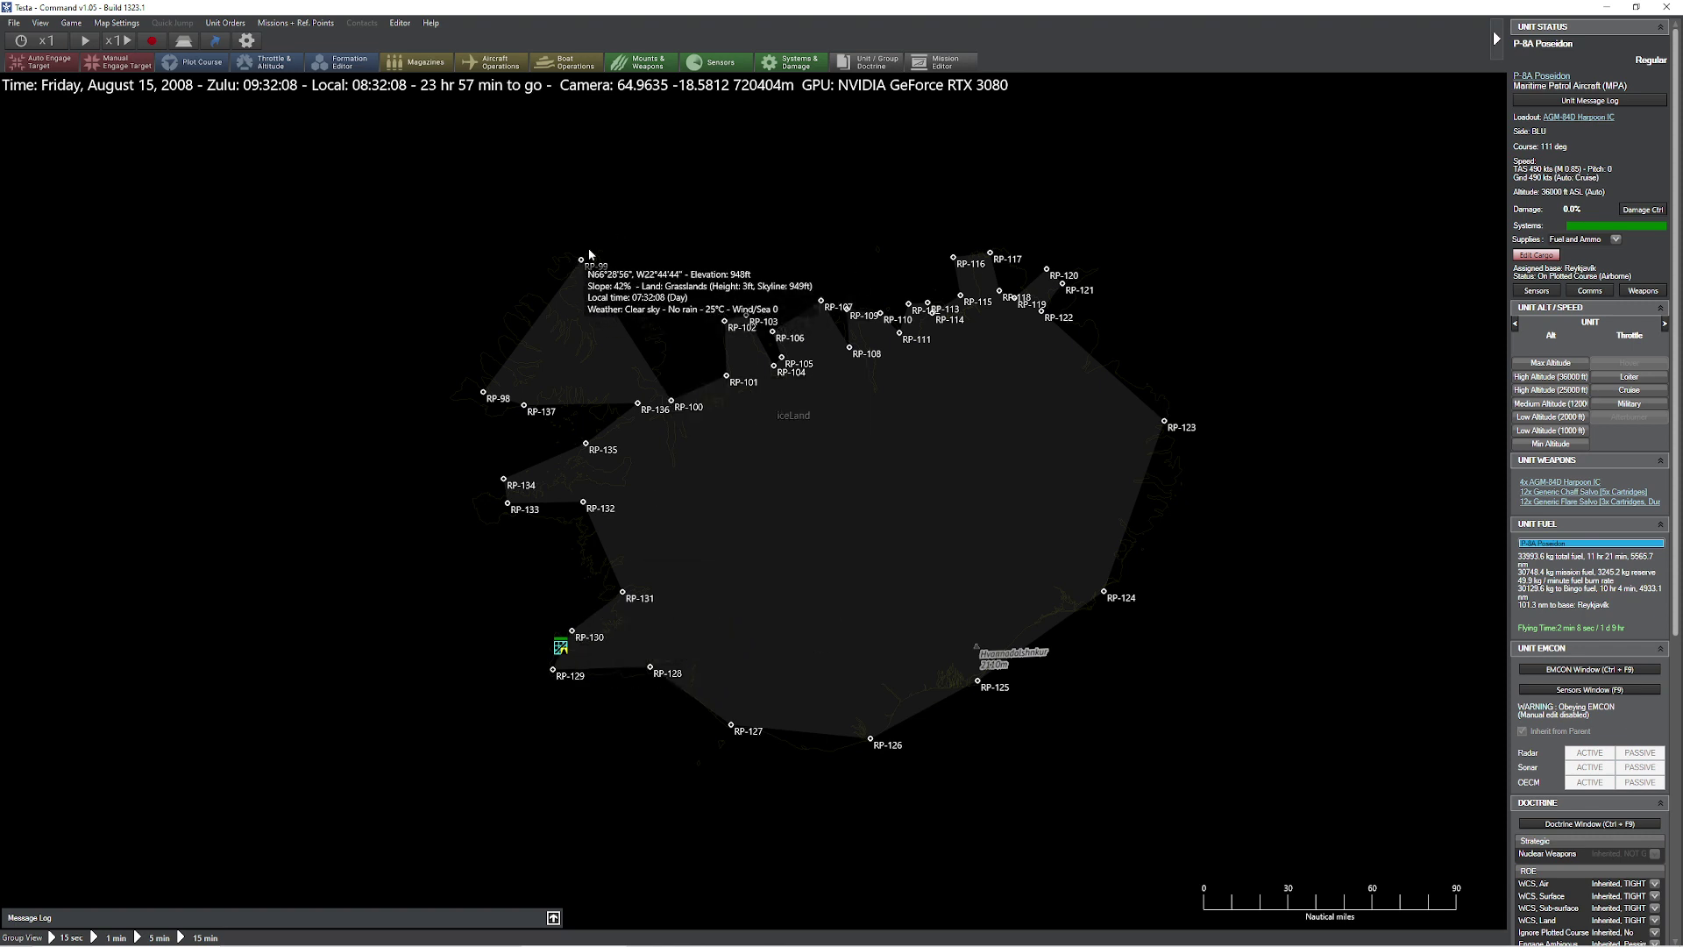
mouse_move(583, 261)
mouse_down()
mouse_move(612, 248)
mouse_move(574, 219)
mouse_move(622, 223)
mouse_move(567, 254)
mouse_move(567, 275)
mouse_move(571, 259)
mouse_up()
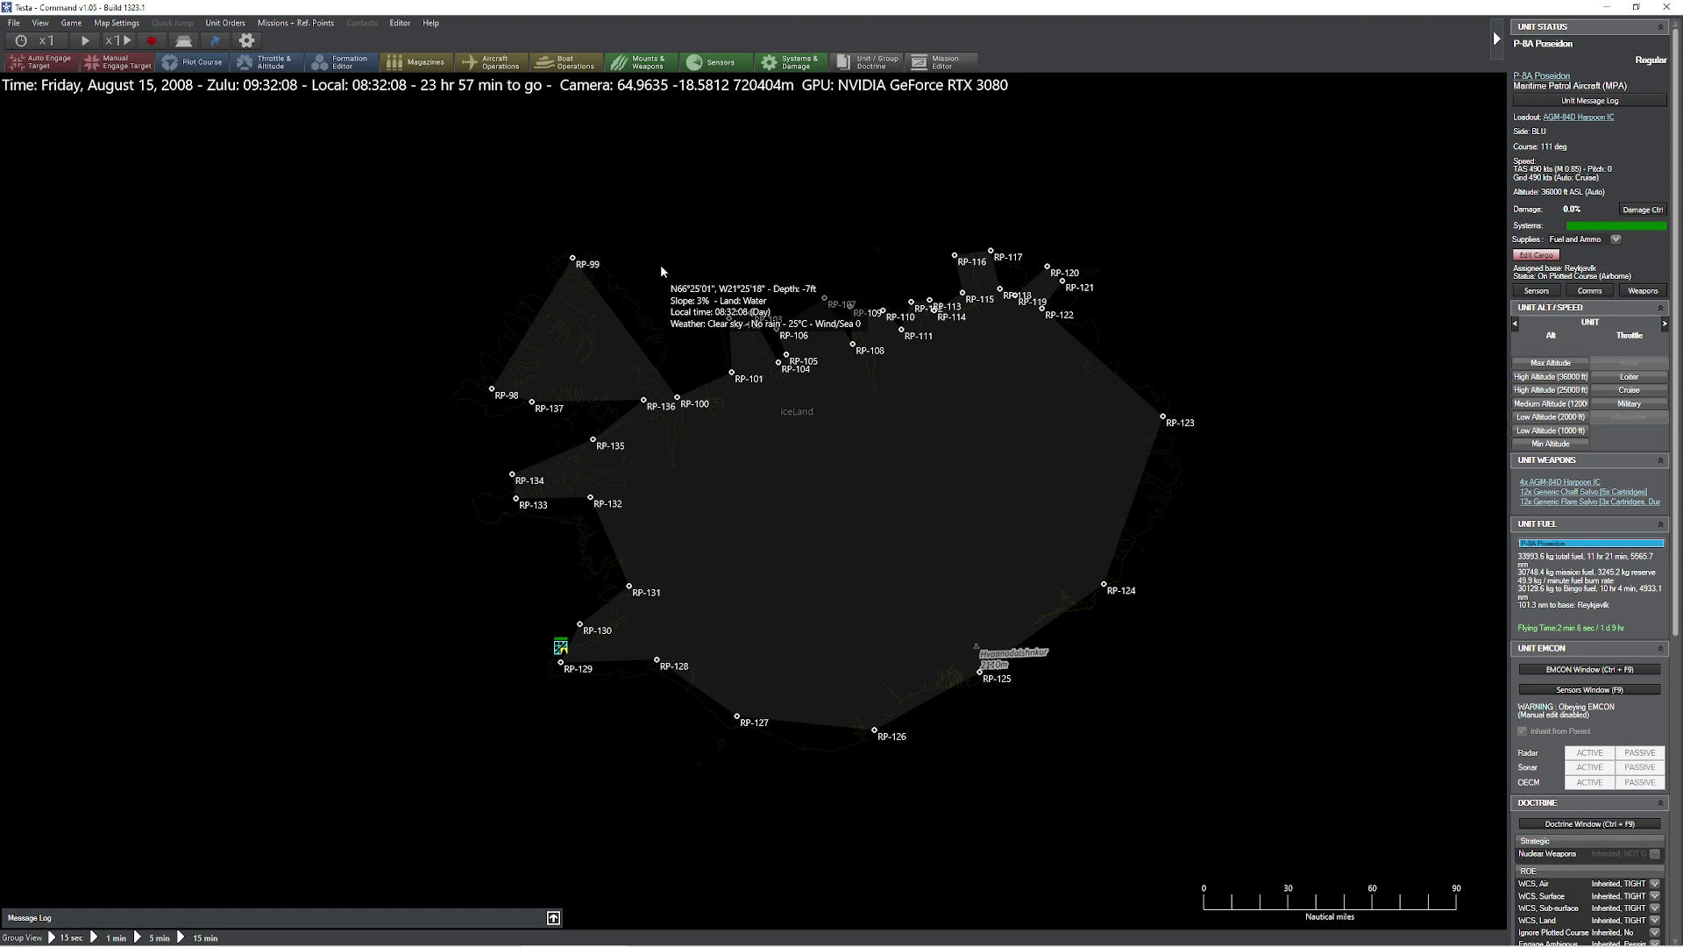
- Delete the IceLand area and all of its reference points in the Area & Reference Points Manager
click(333, 23)
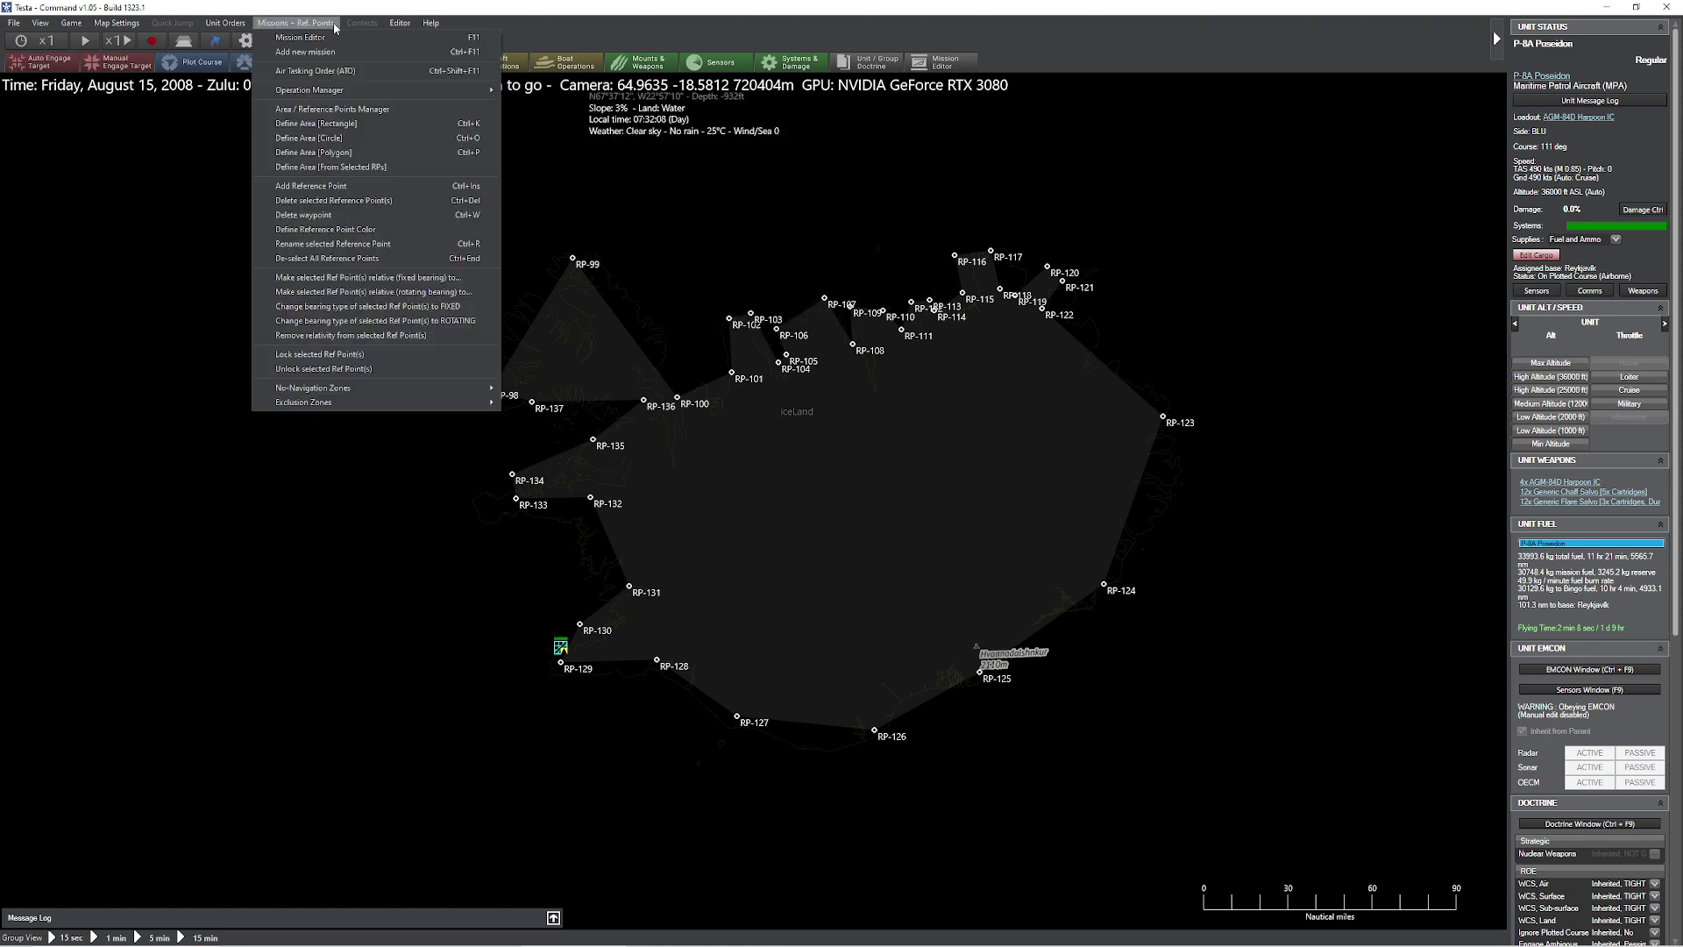
click(428, 111)
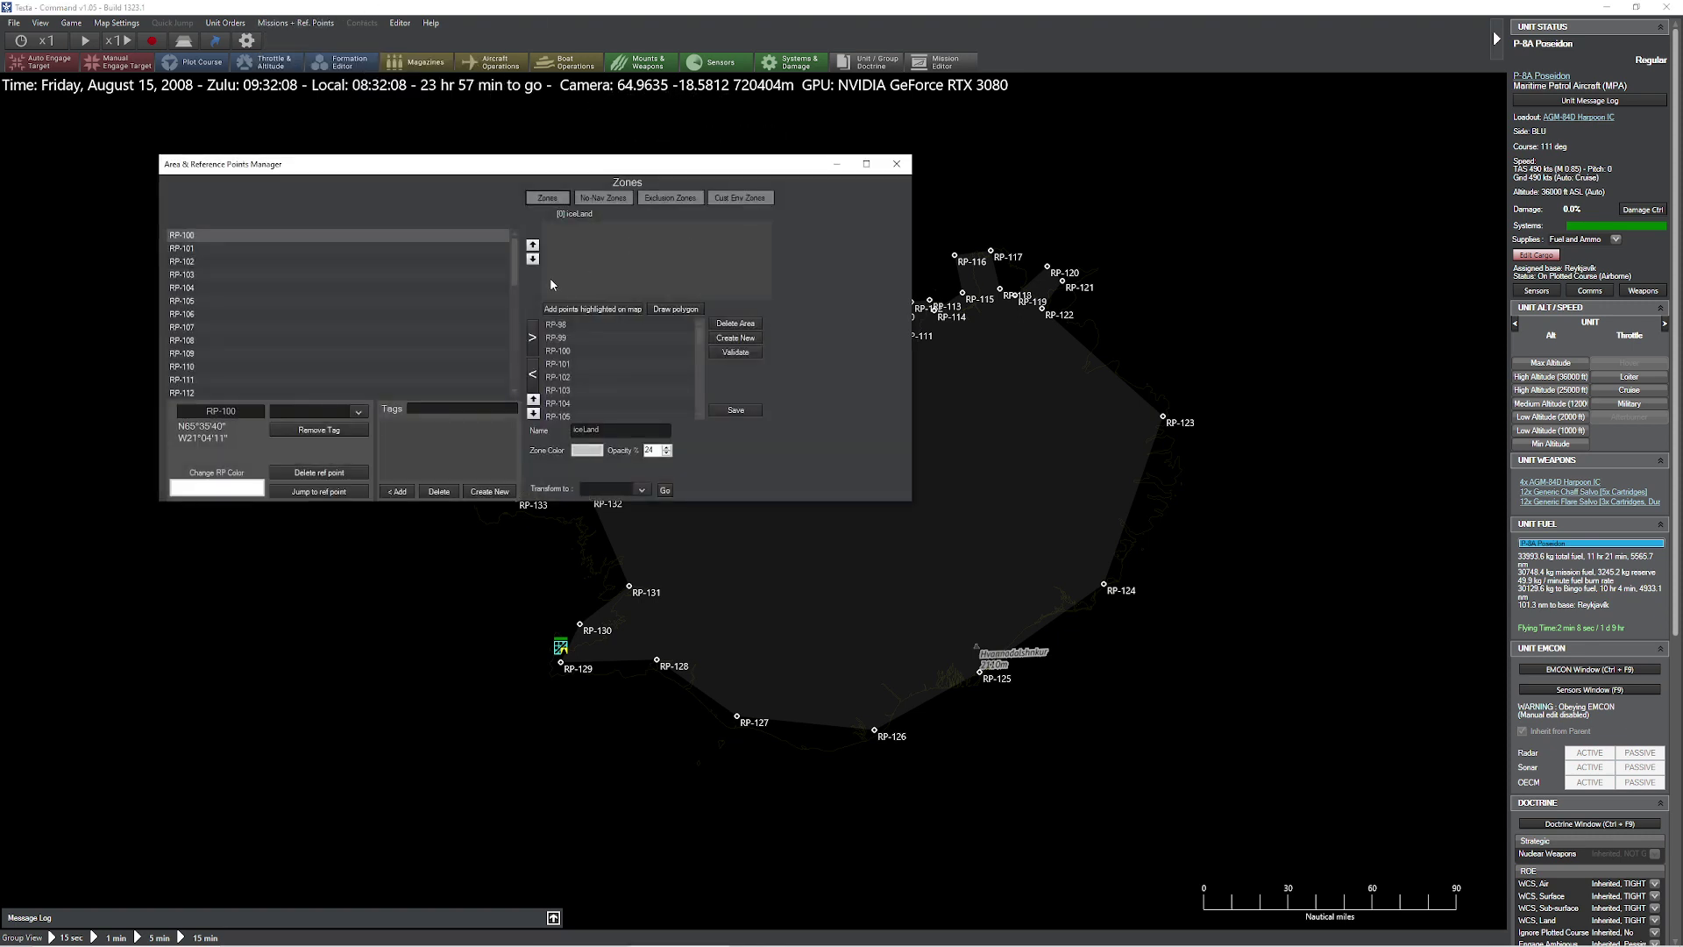
click(751, 328)
scroll(373, 347, down, 1)
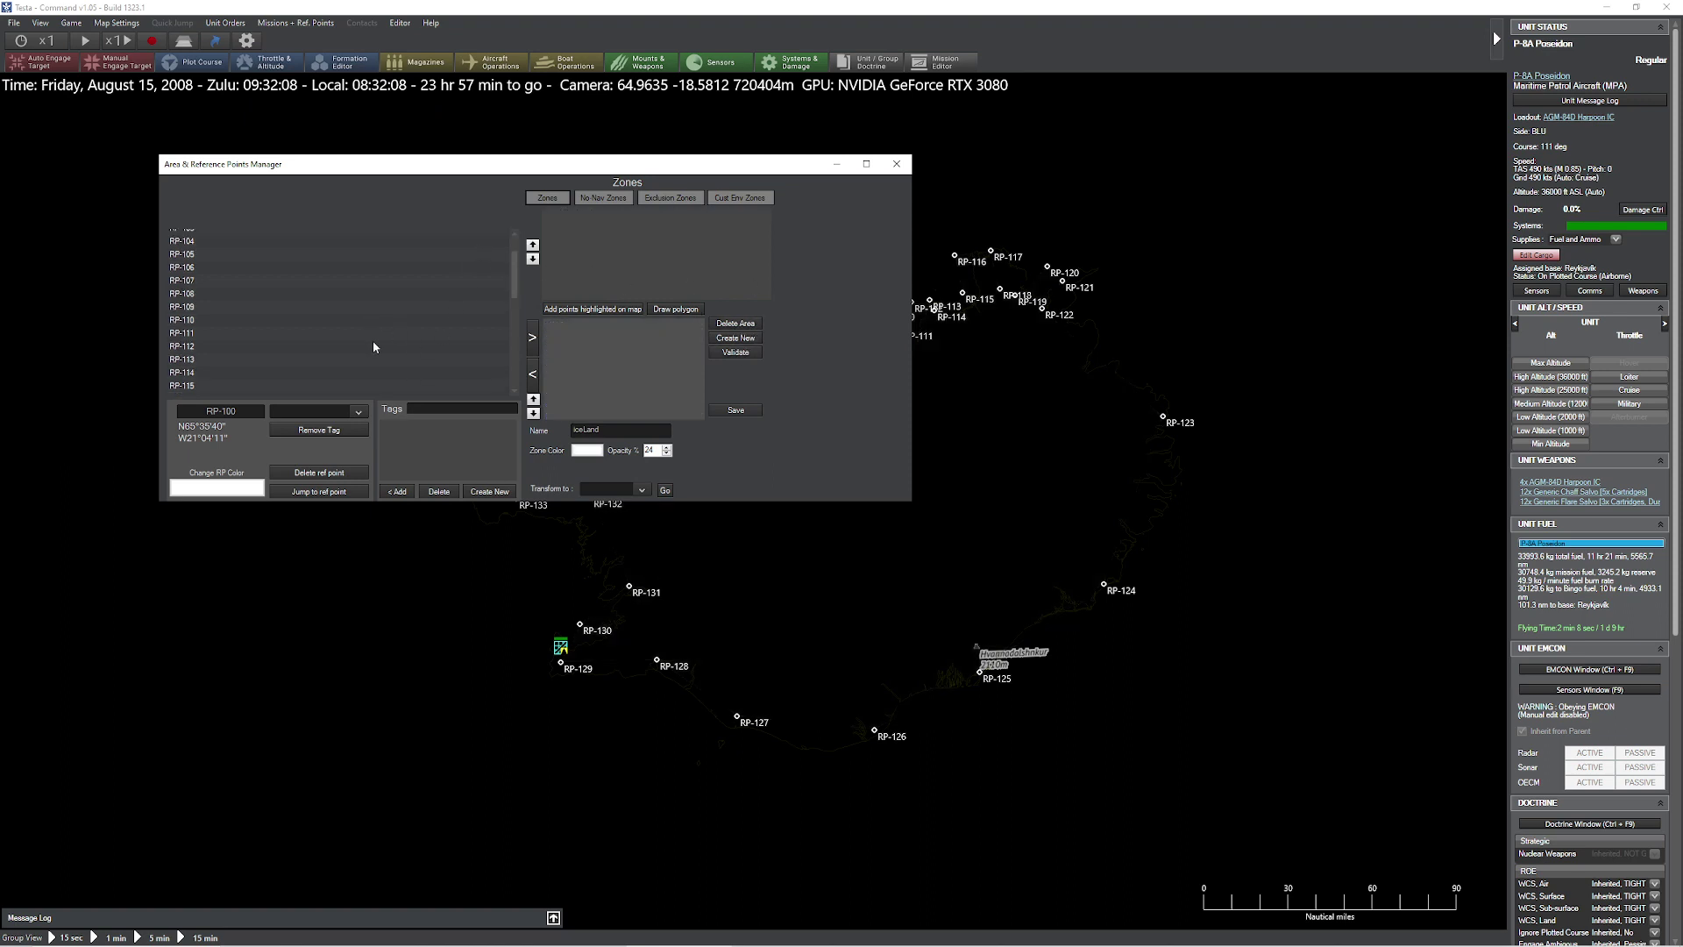
shift+click(351, 389)
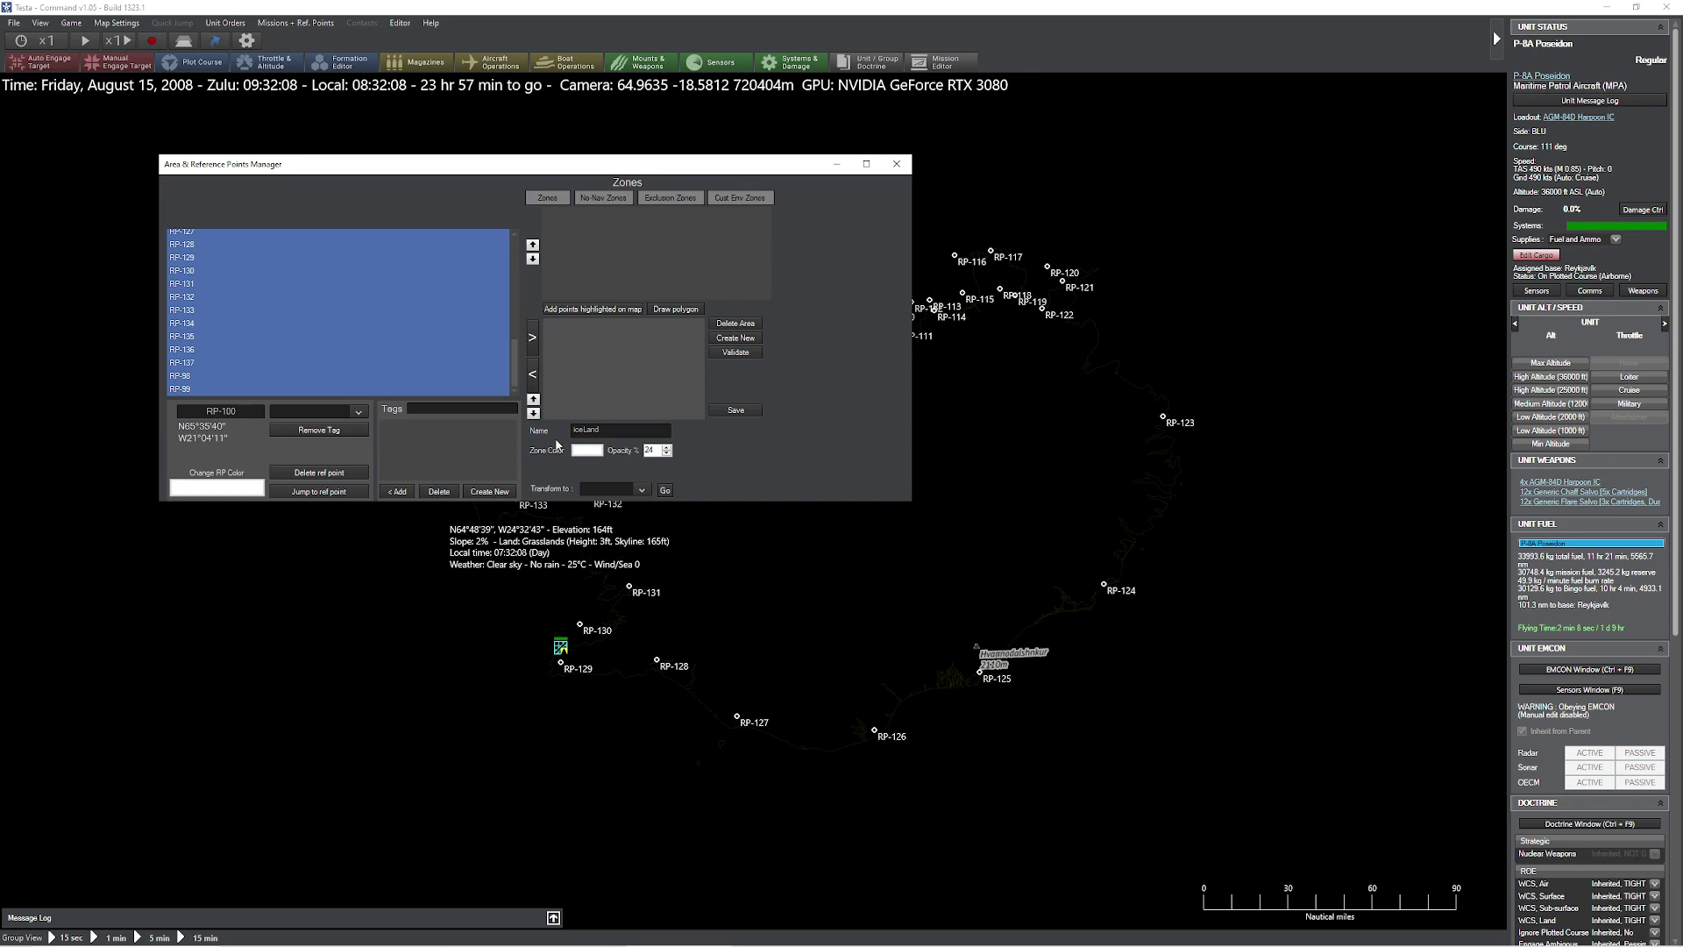
click(895, 164)
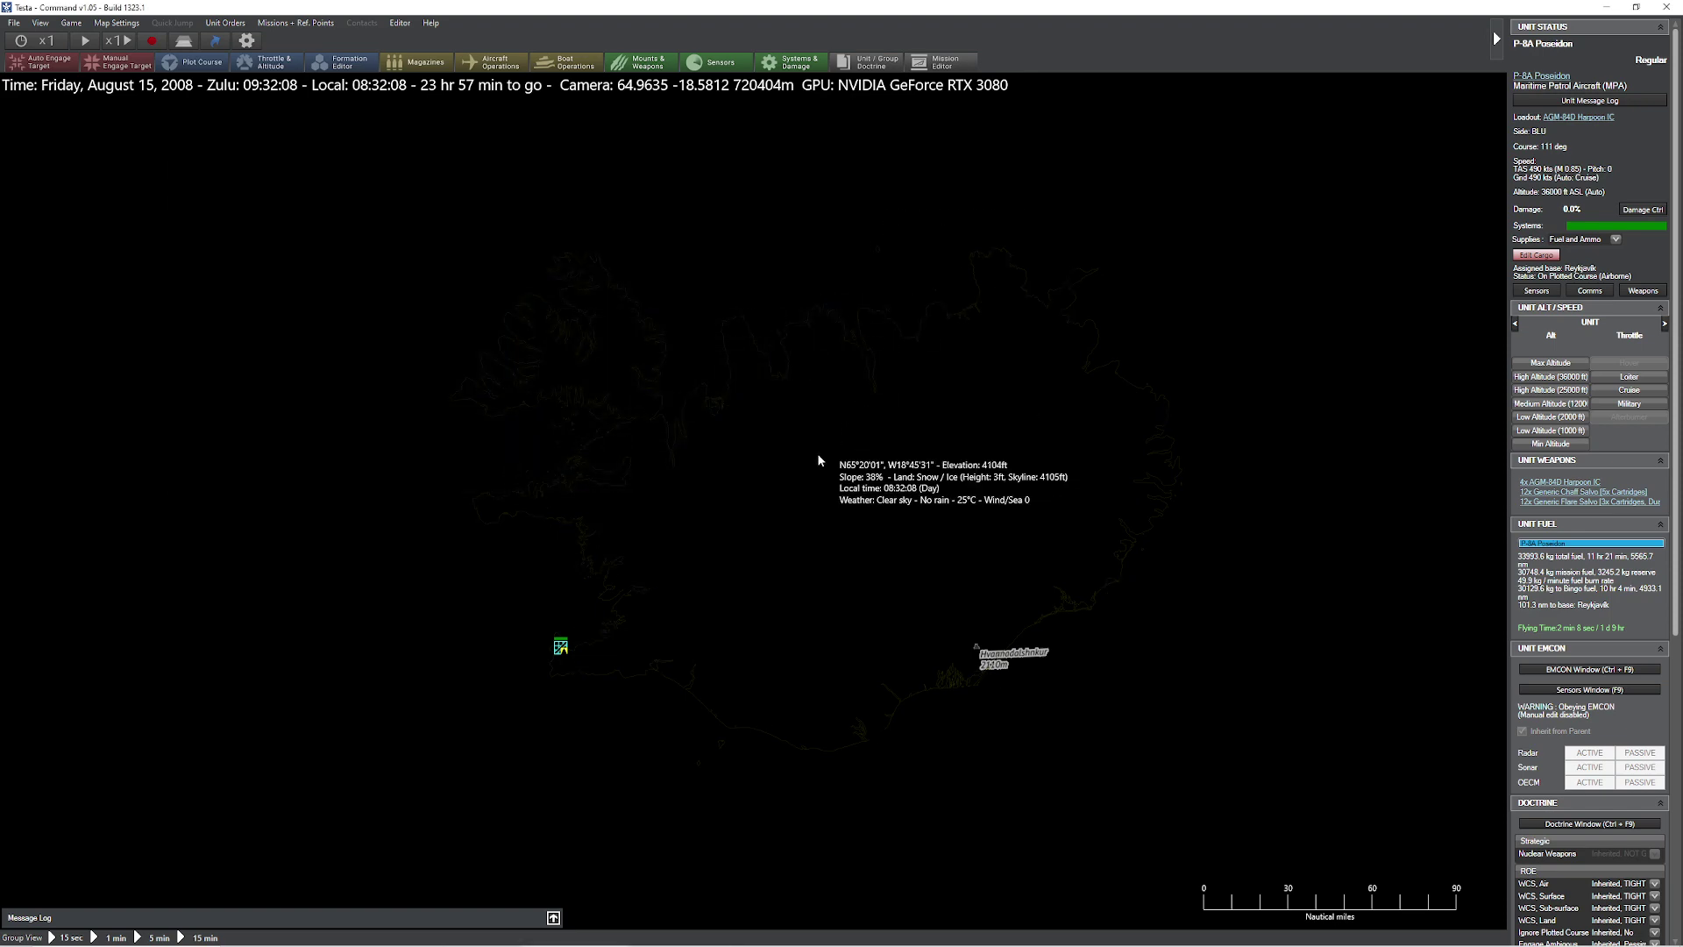
- Define a rectangular area enclosing all of Iceland and create a standard zone named icelaND from it
scroll(763, 425, down, 2)
scroll(763, 425, down, 1)
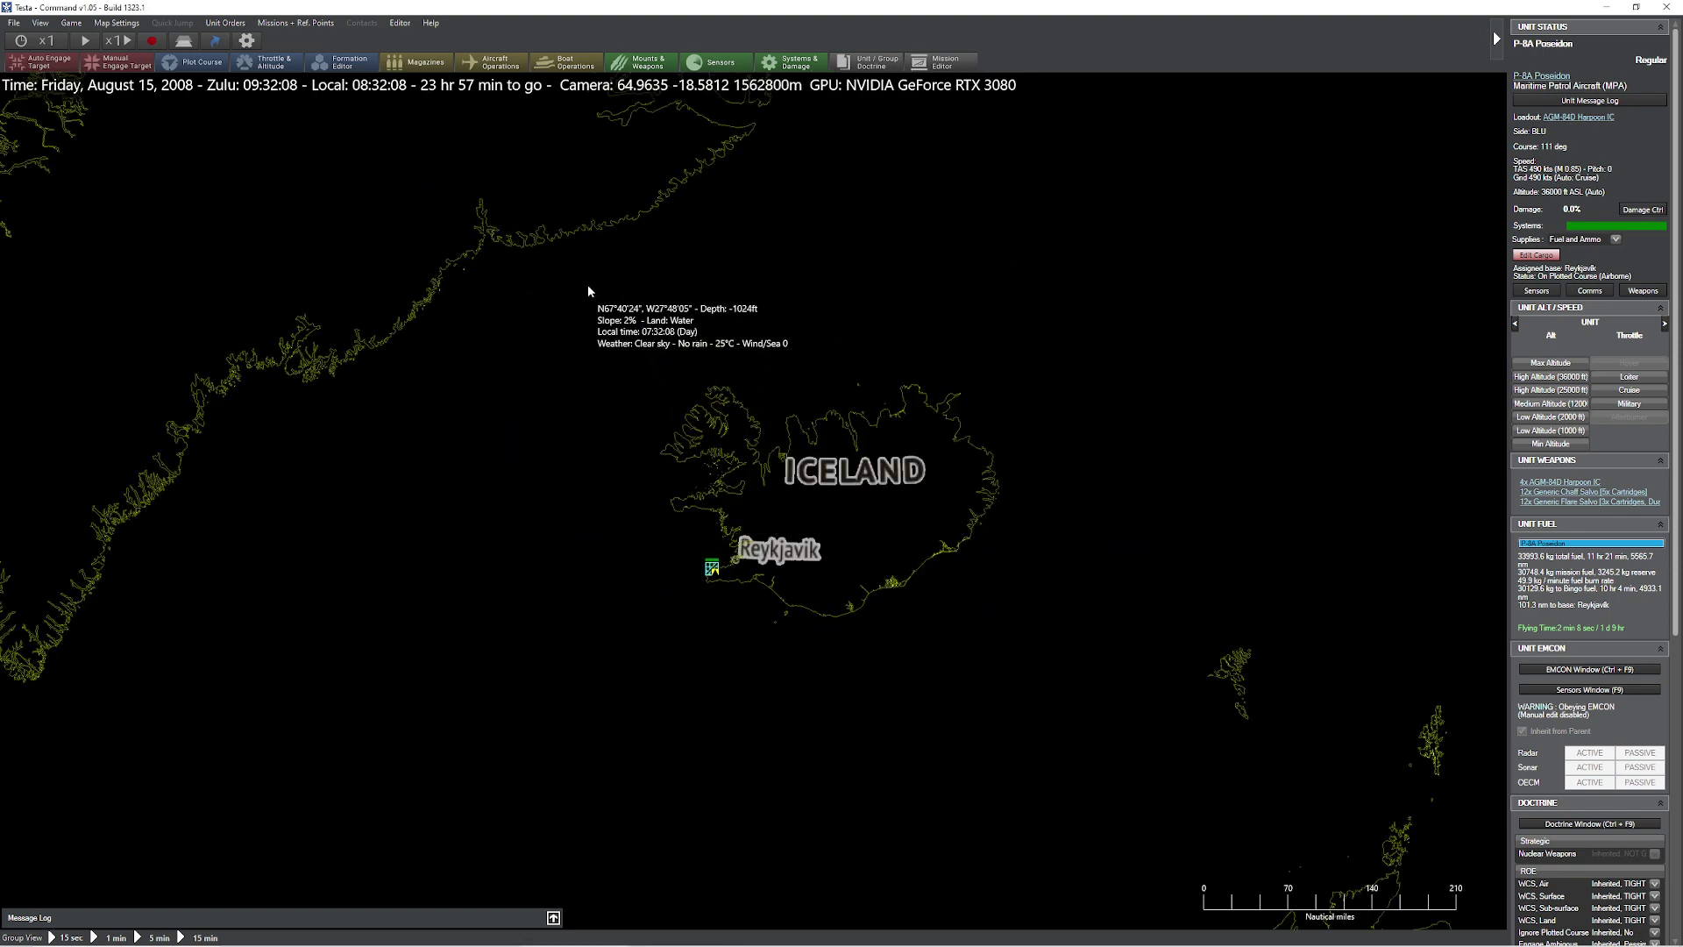
right_click(706, 316)
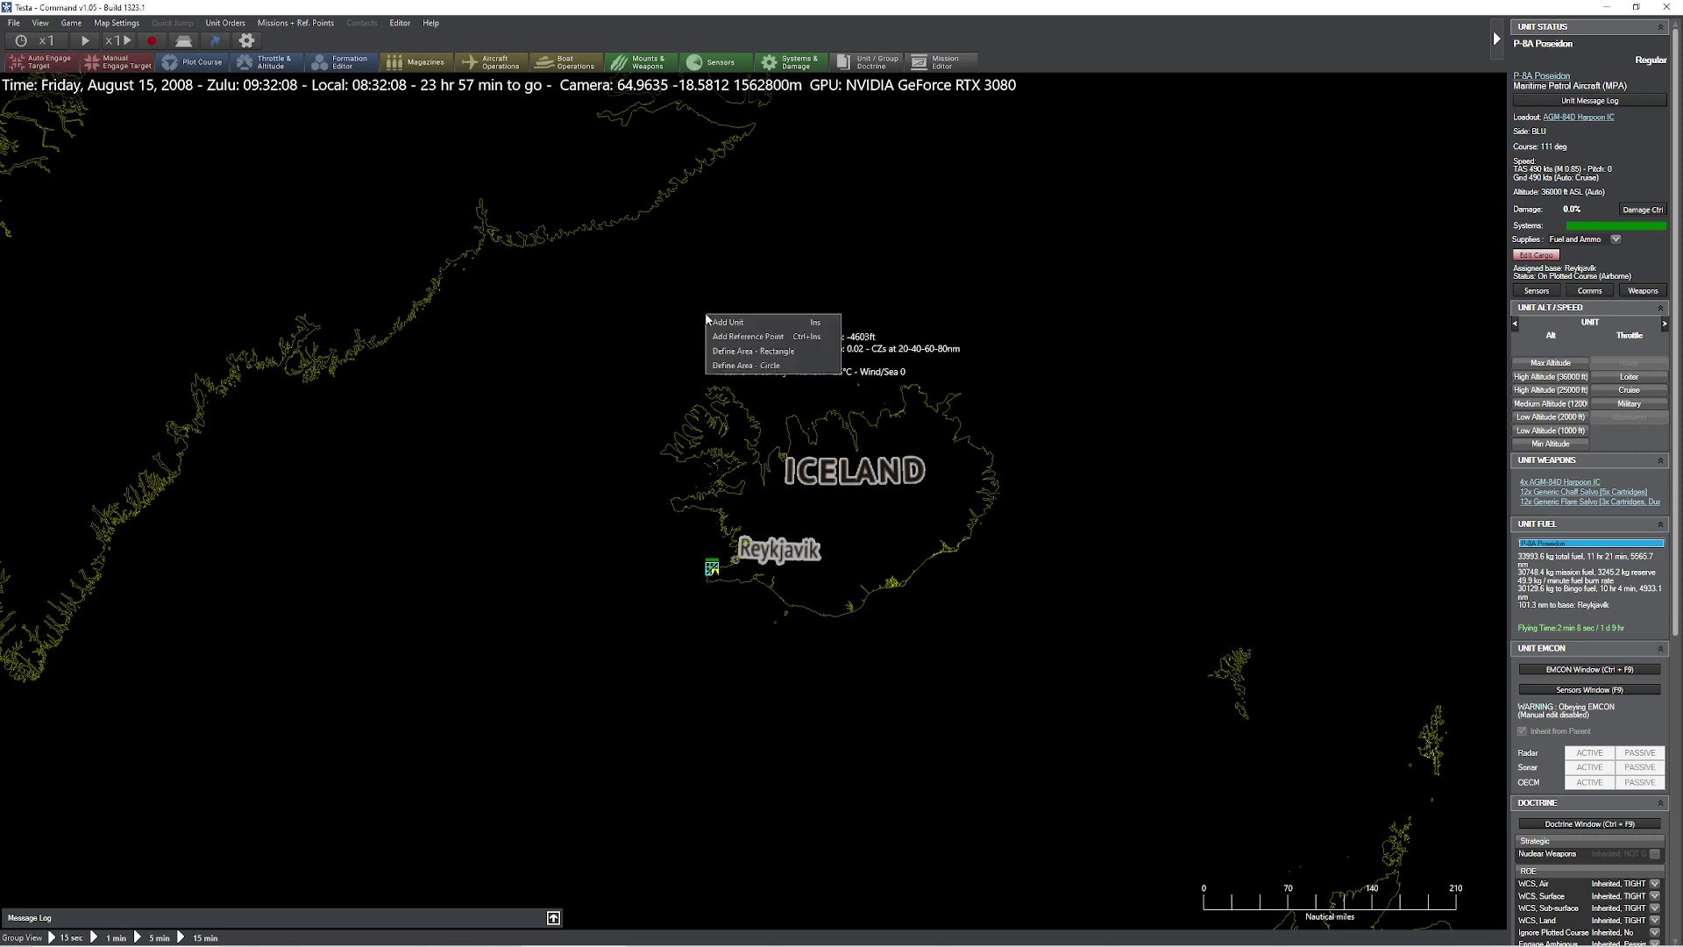
click(765, 352)
drag(663, 362, 1009, 621)
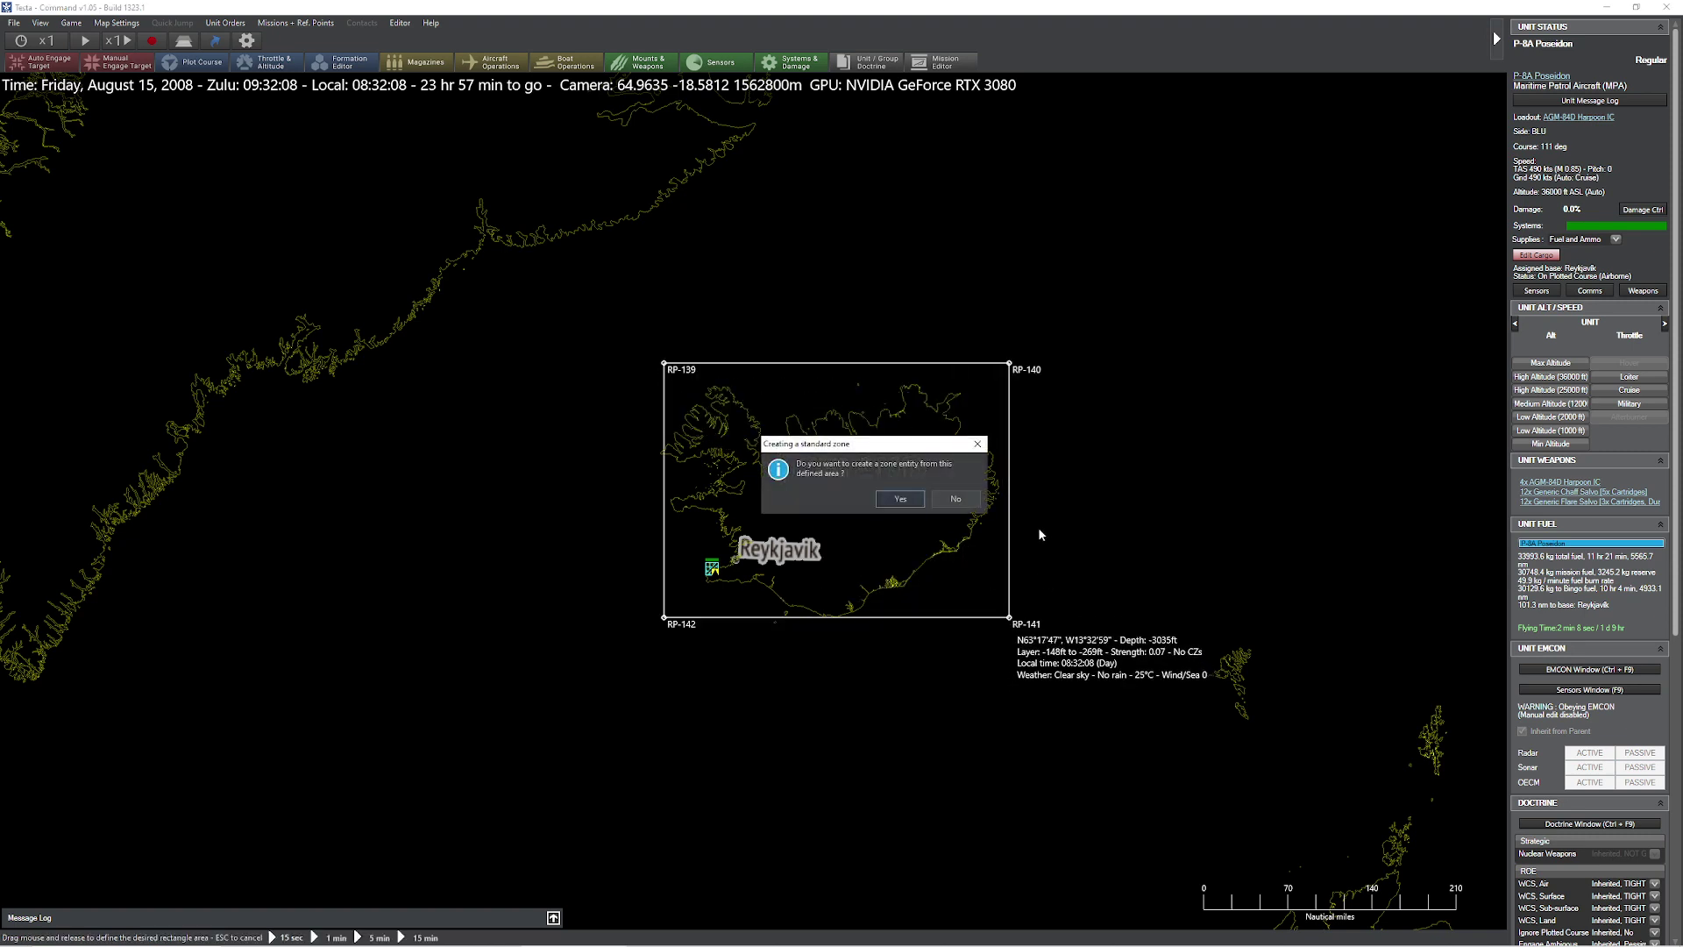
click(892, 497)
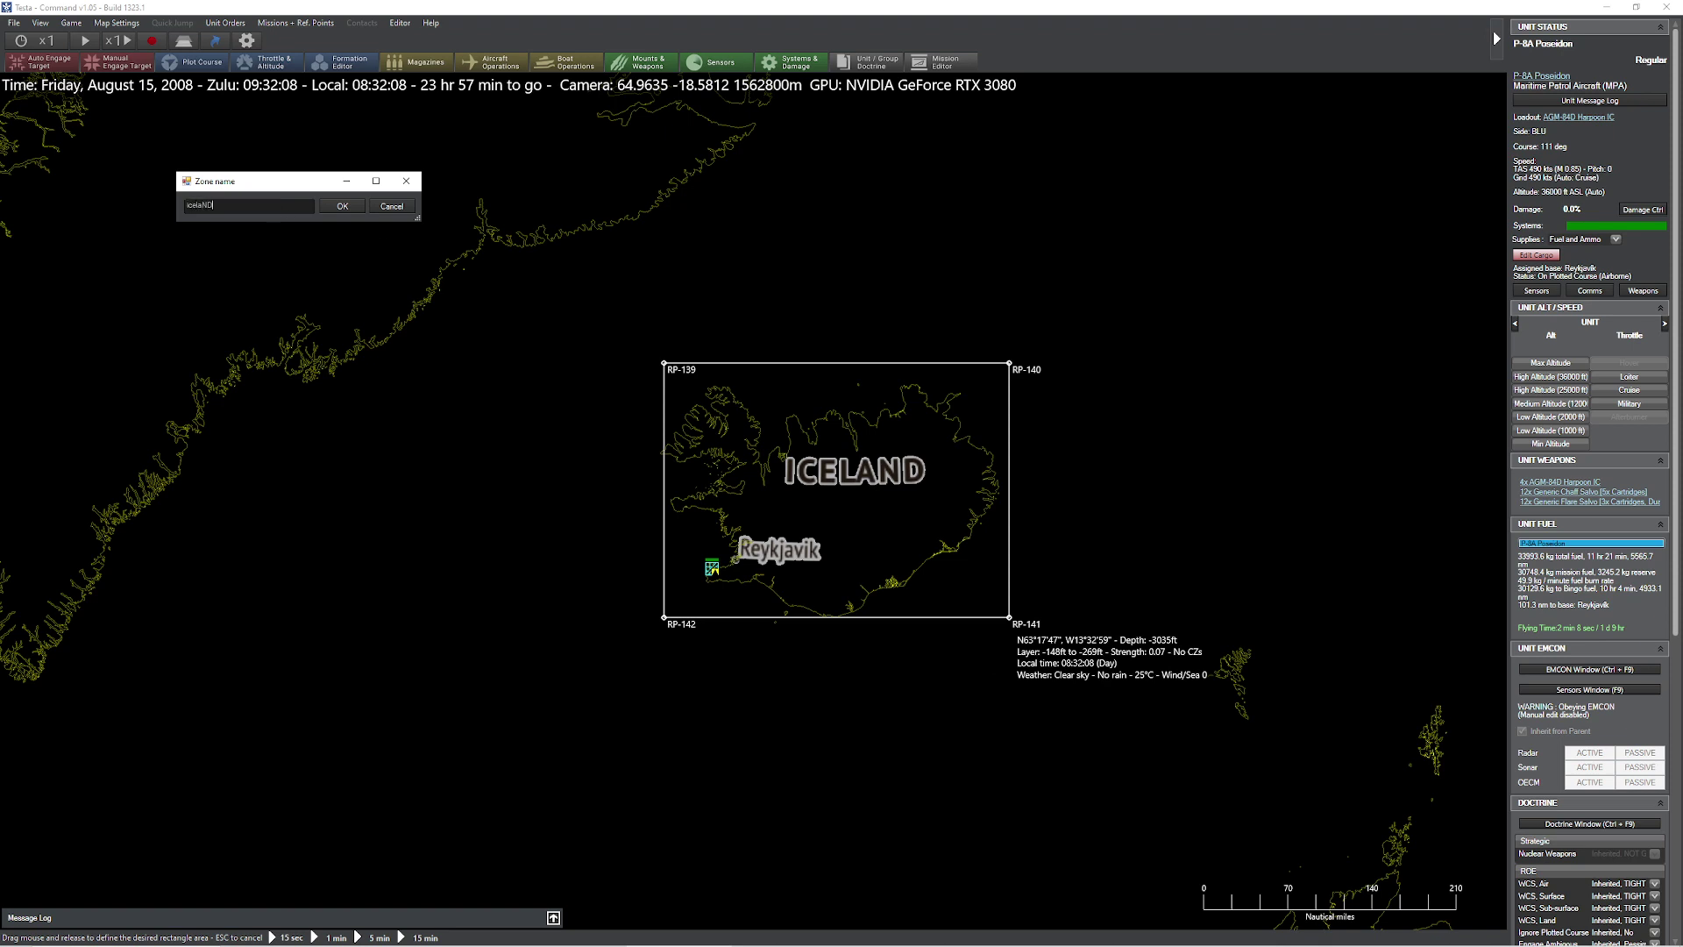
click(342, 206)
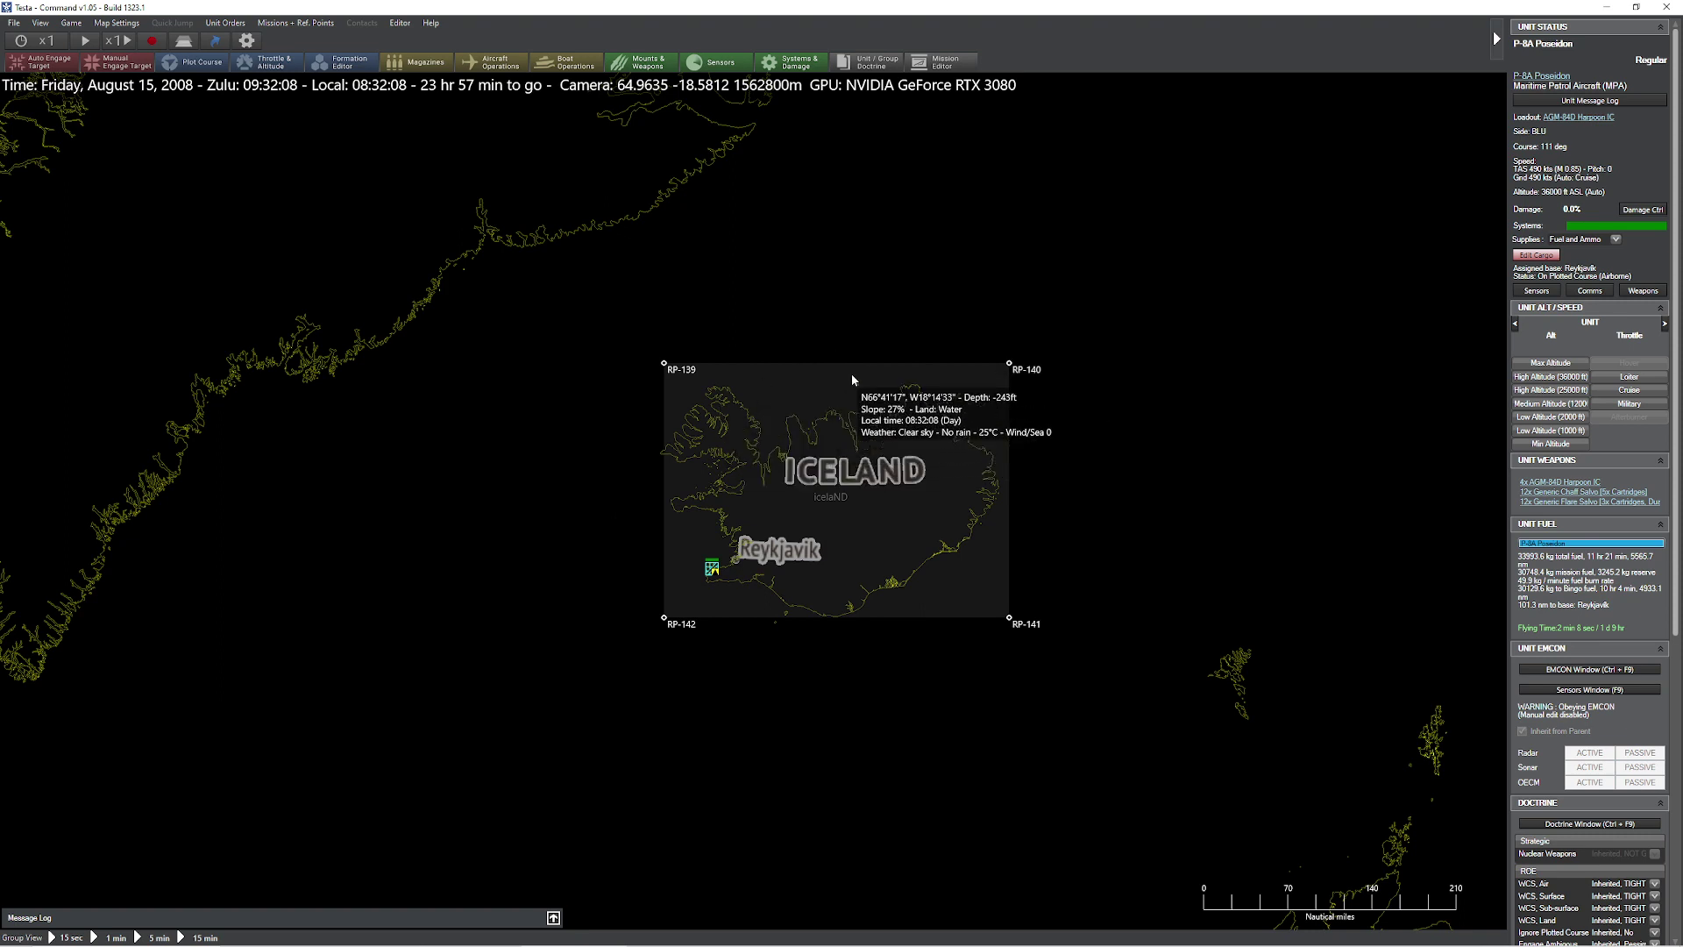
- Interpolate the icelaND zone with X2 reference points and deselect the new points
right_click(797, 383)
mouse_move(846, 397)
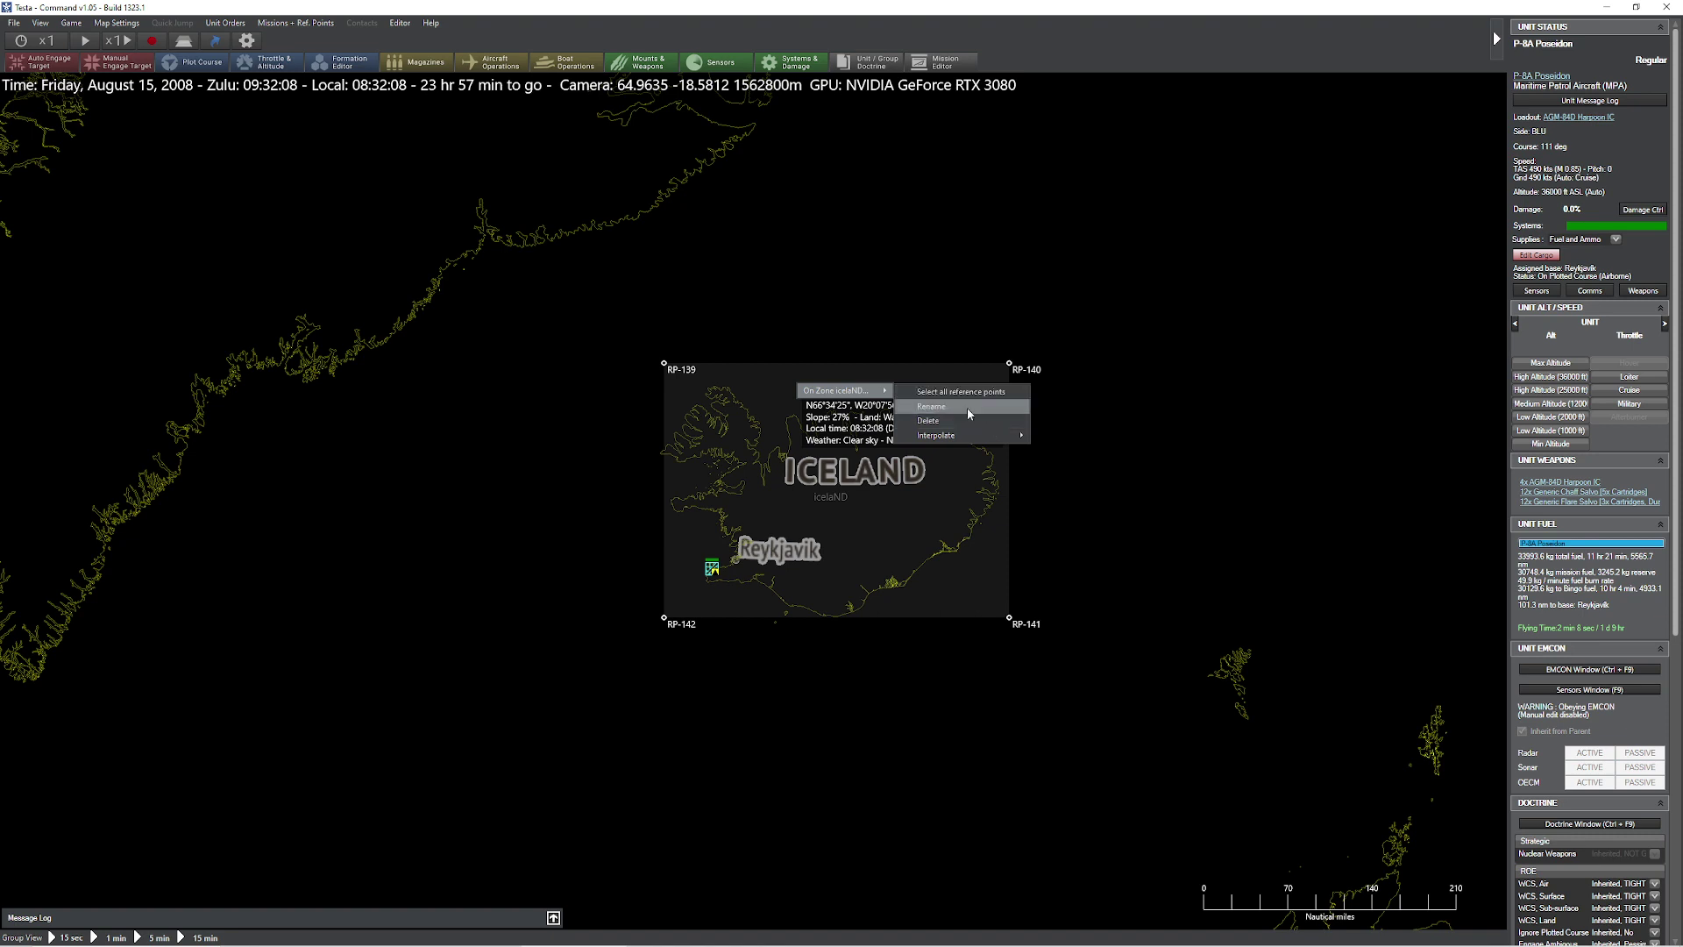
mouse_move(944, 439)
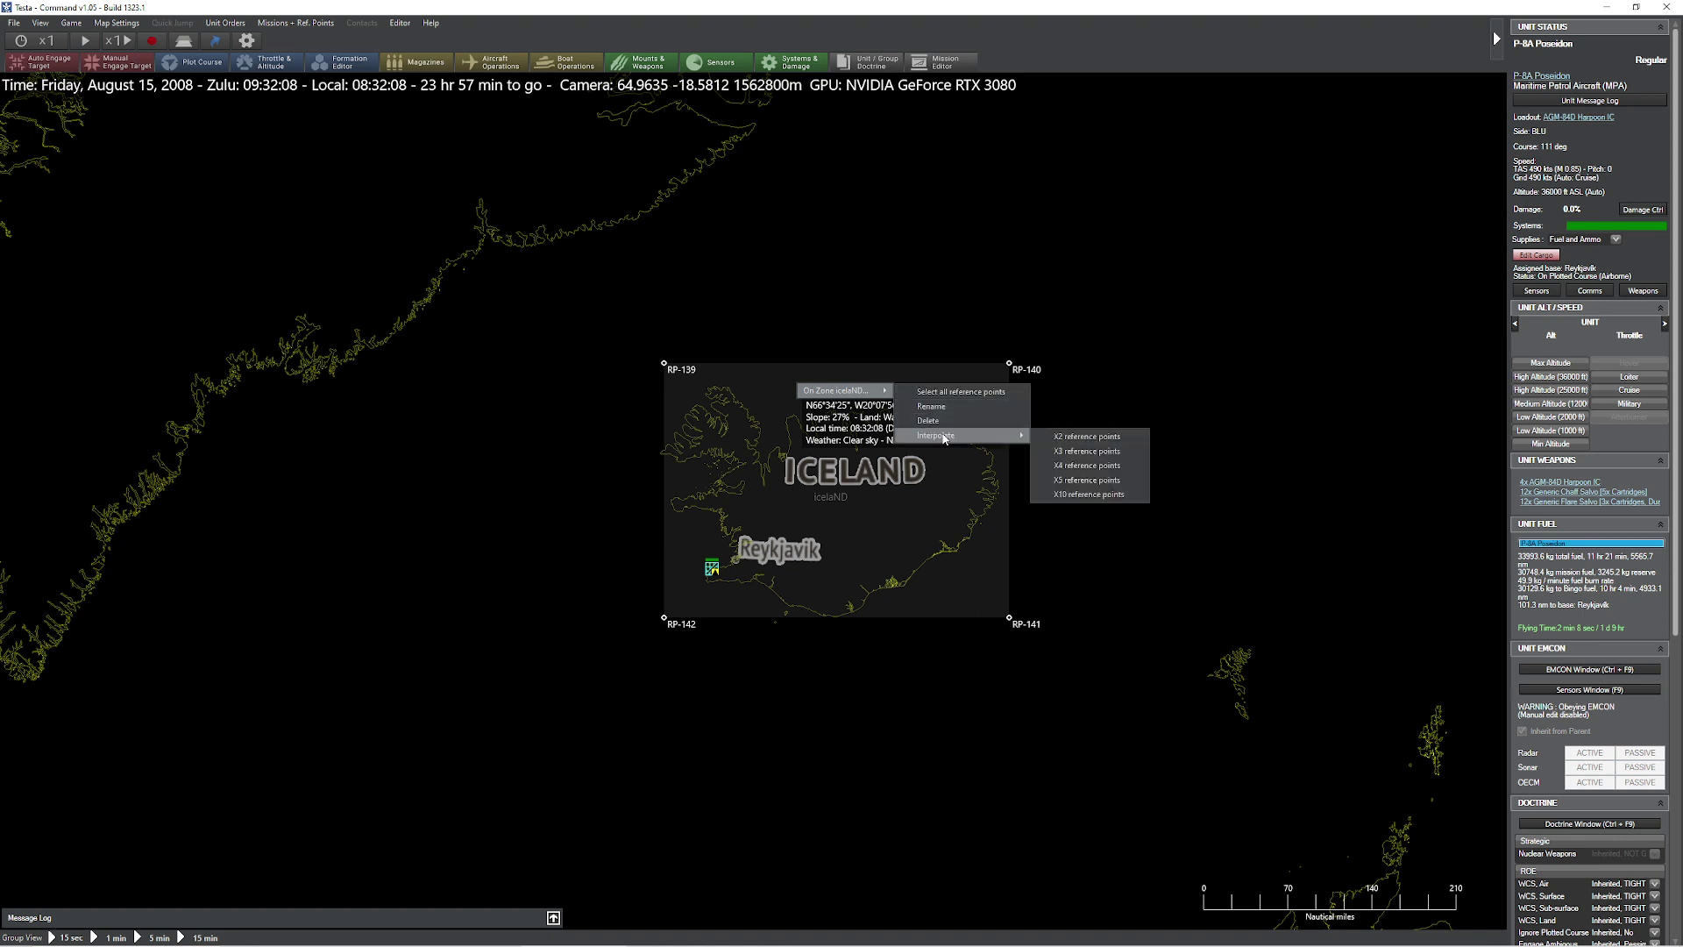
click(1093, 442)
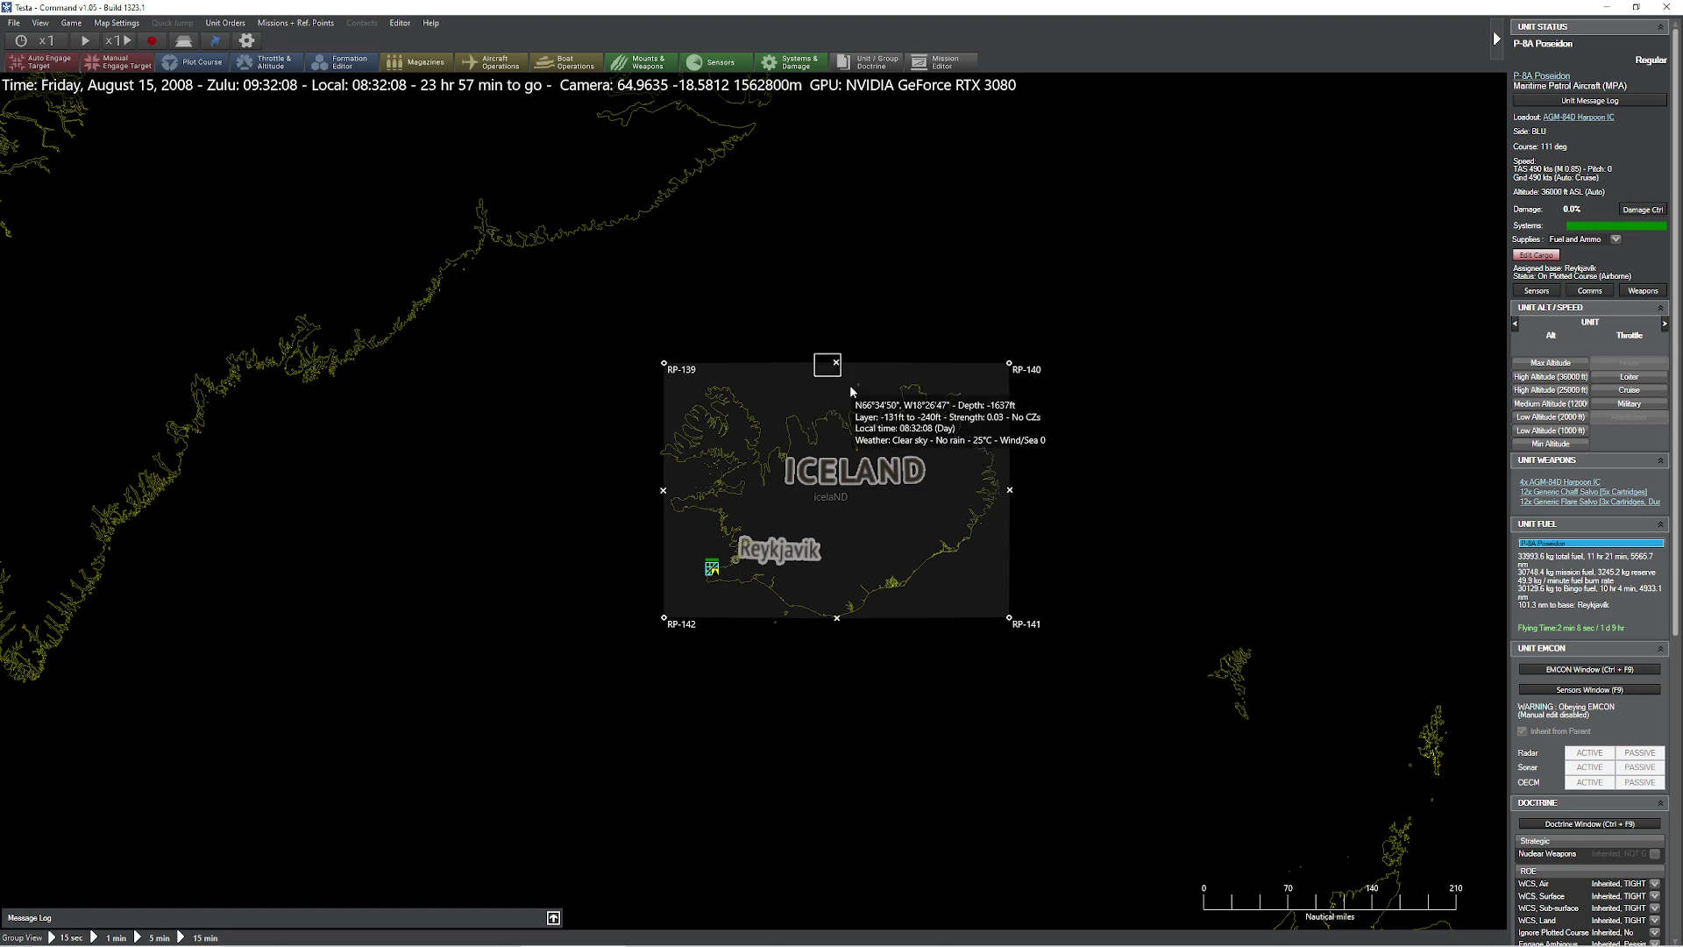
click(638, 470)
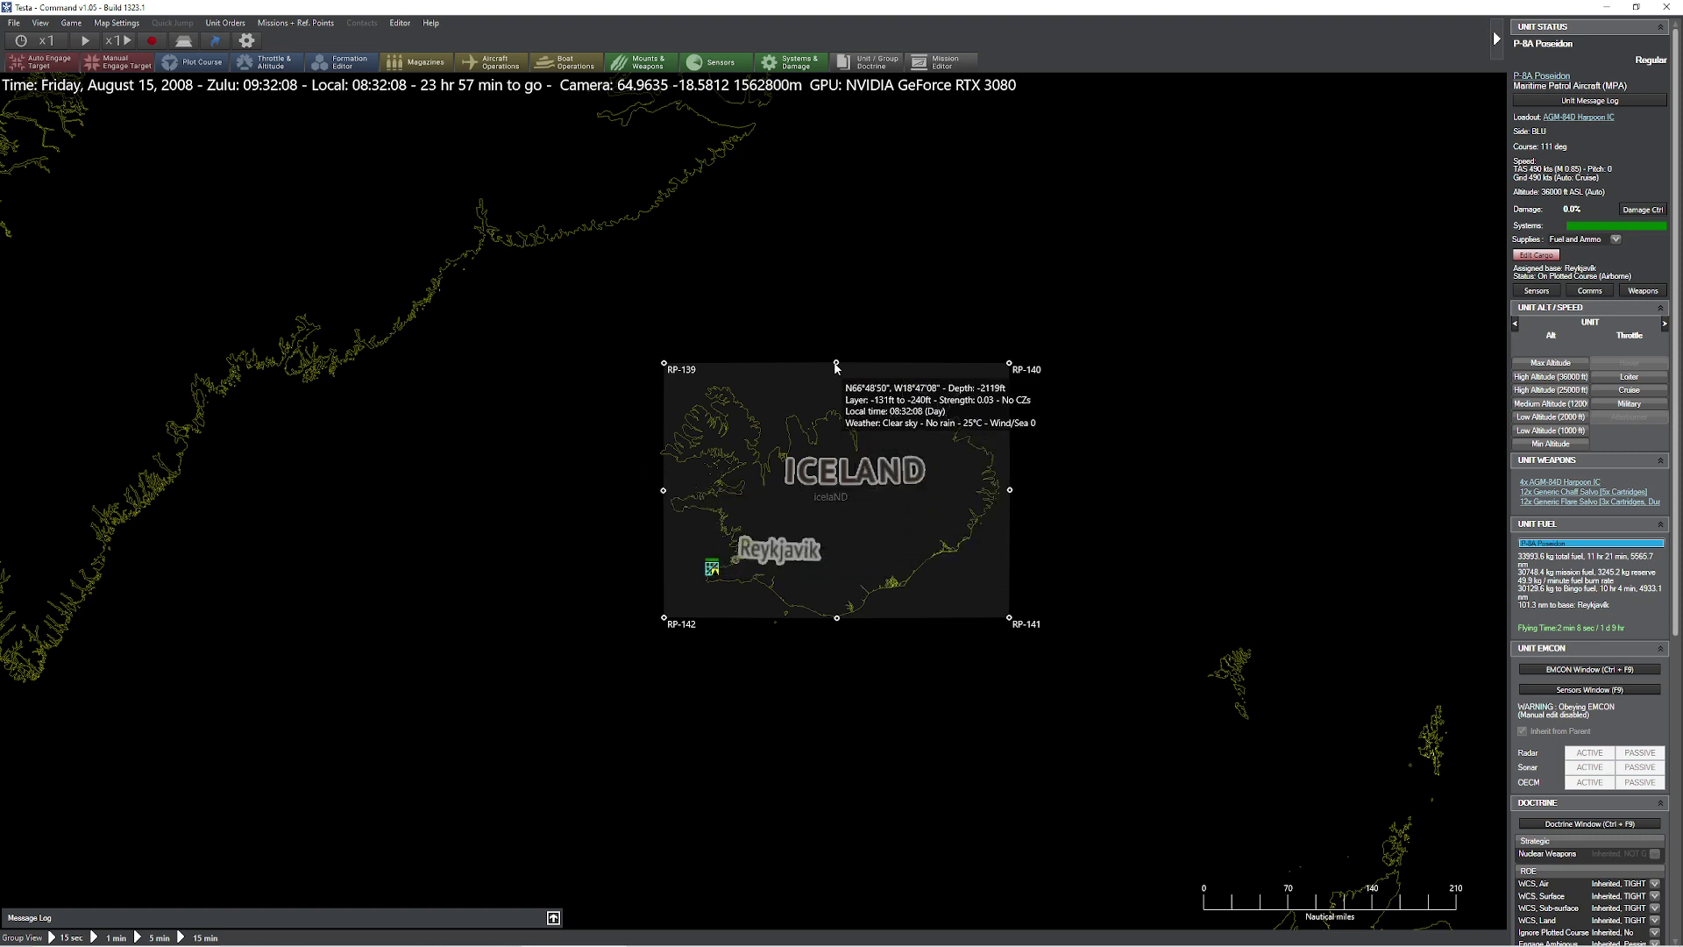
- Reshape the icelaND zone to the coastline by moving its four corners inward and adjusting the northern and eastern midpoints
drag(836, 365, 834, 424)
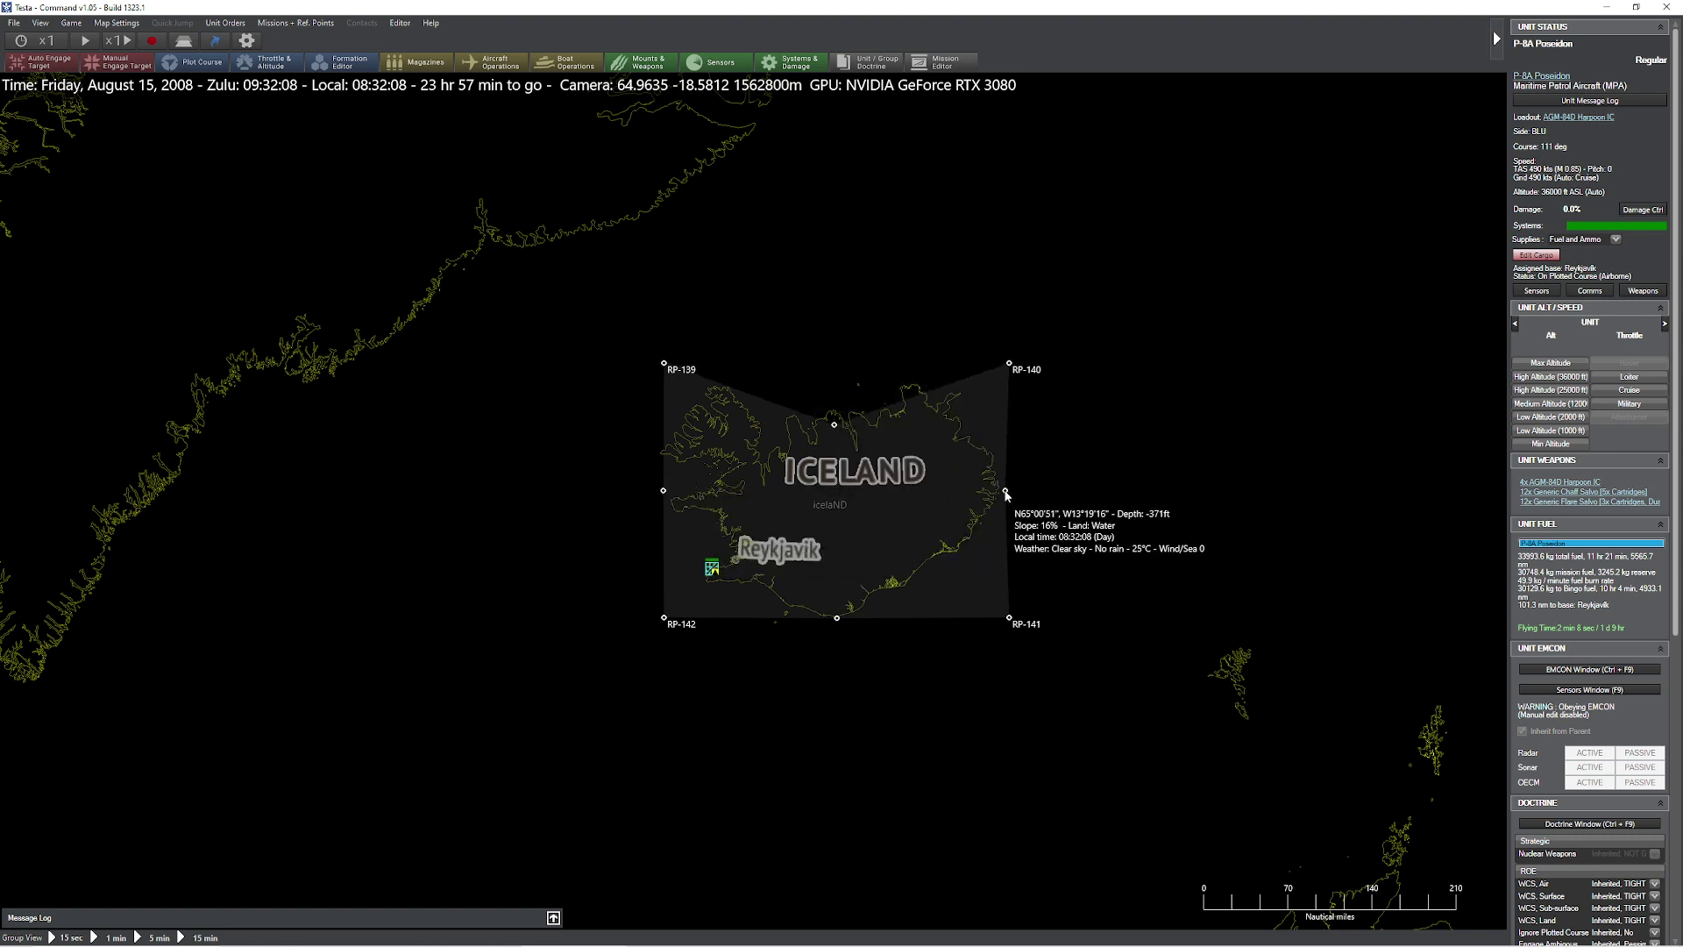
drag(1009, 617, 923, 574)
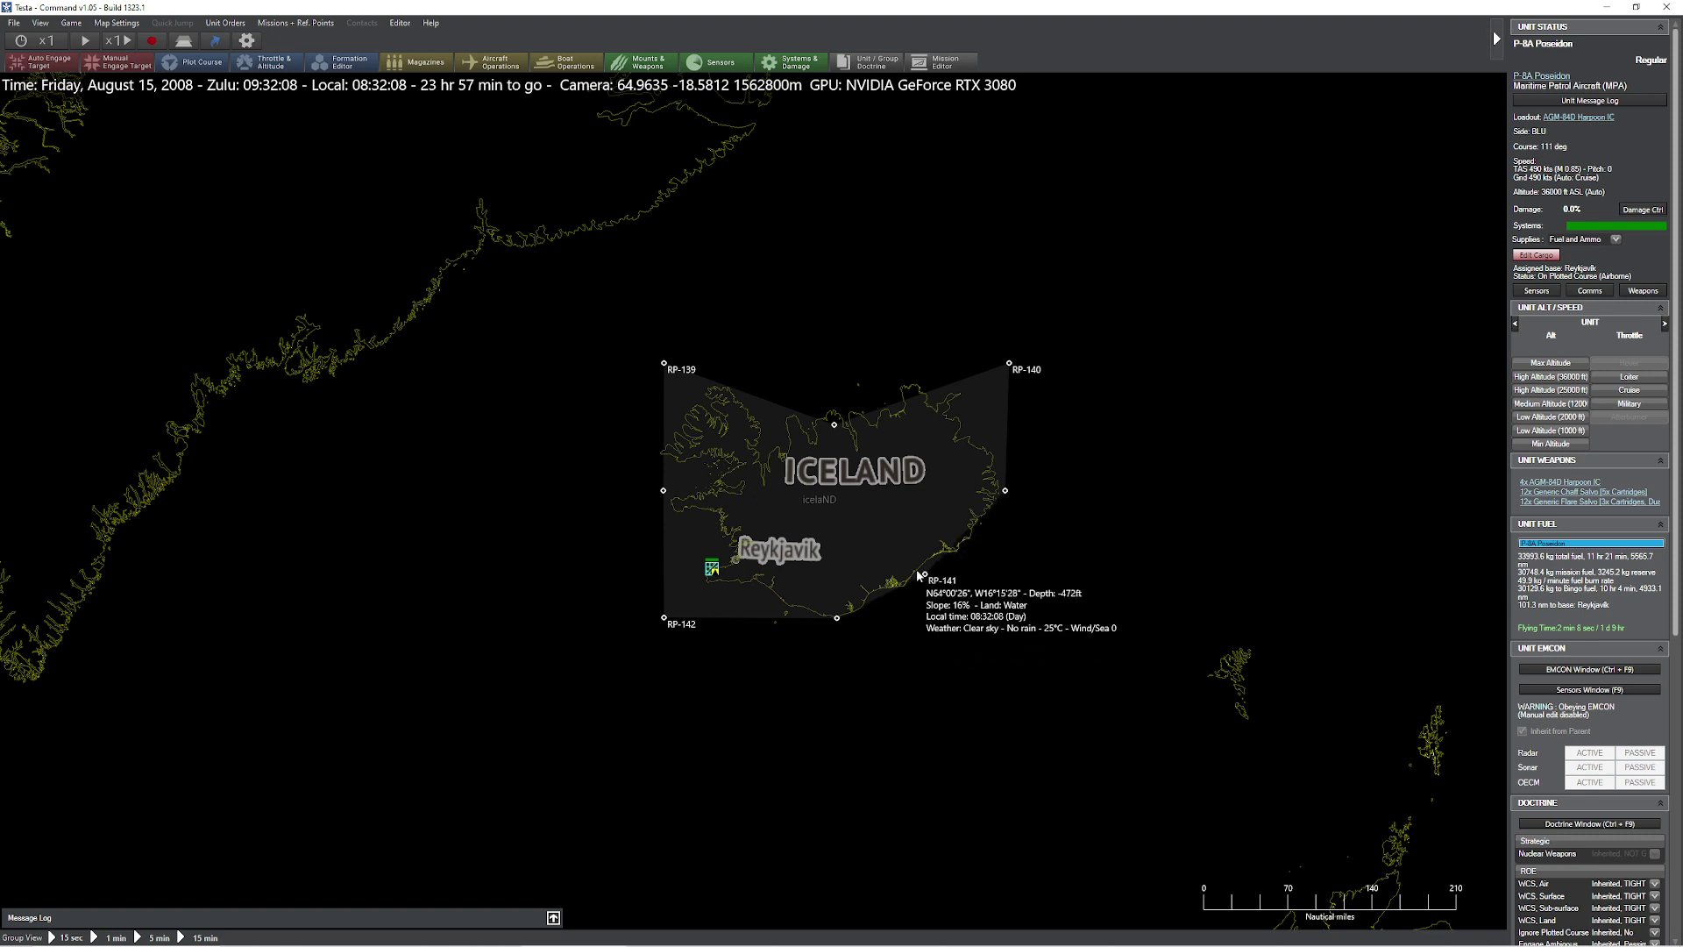
drag(664, 617, 708, 568)
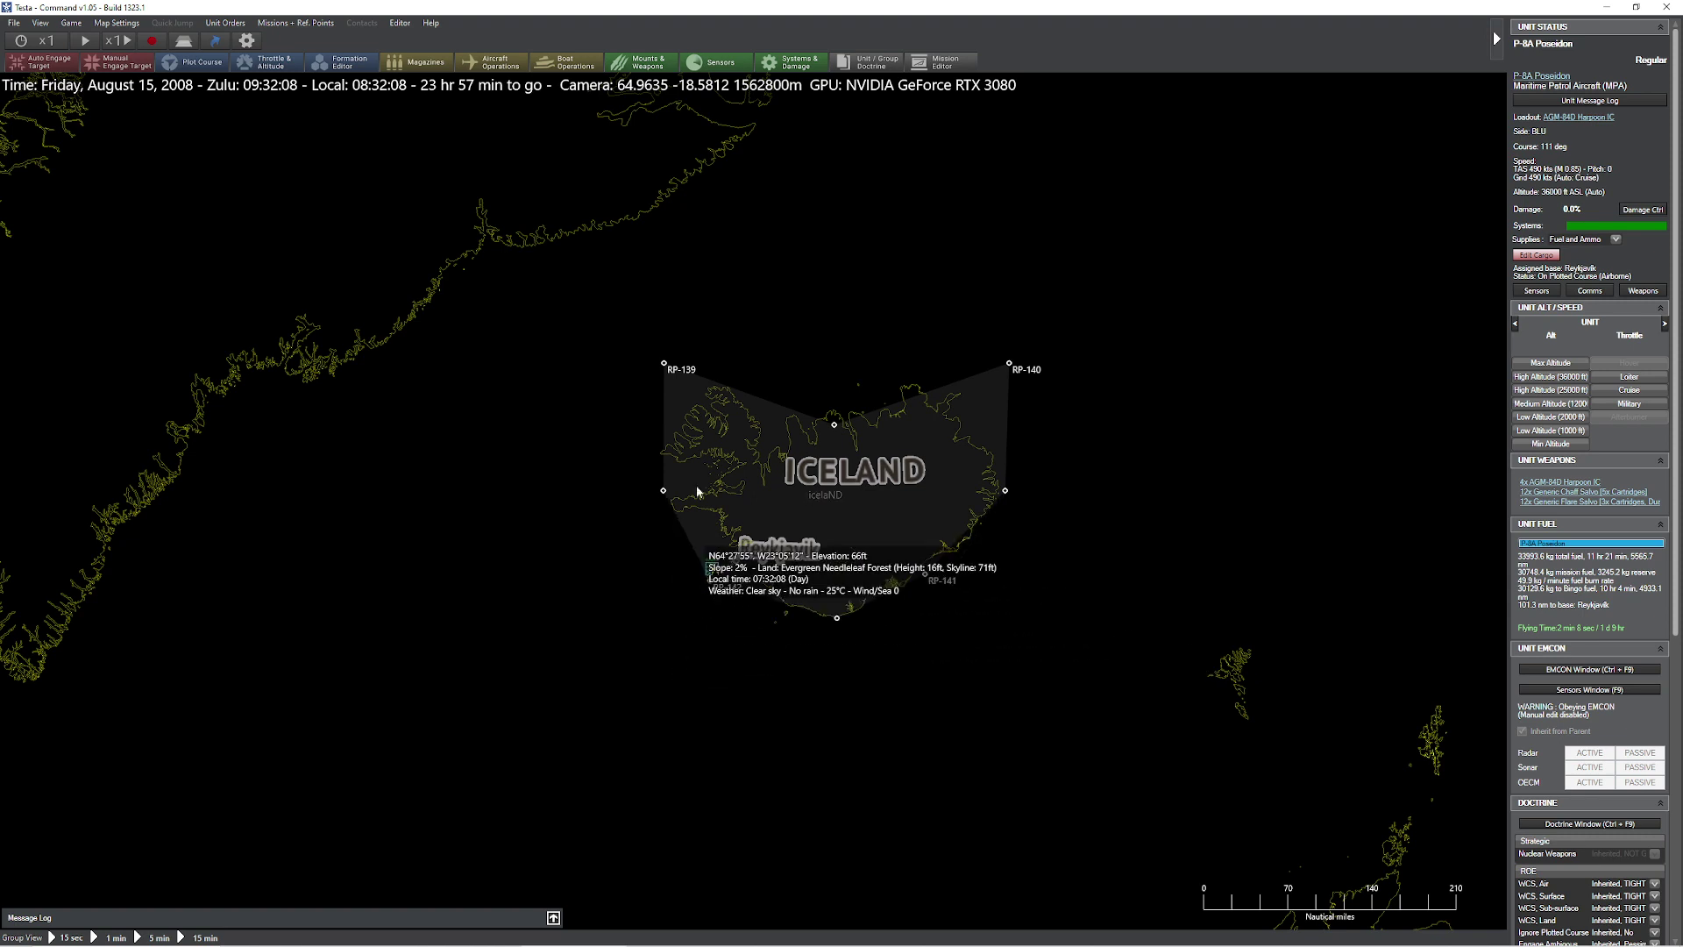
drag(663, 362, 706, 378)
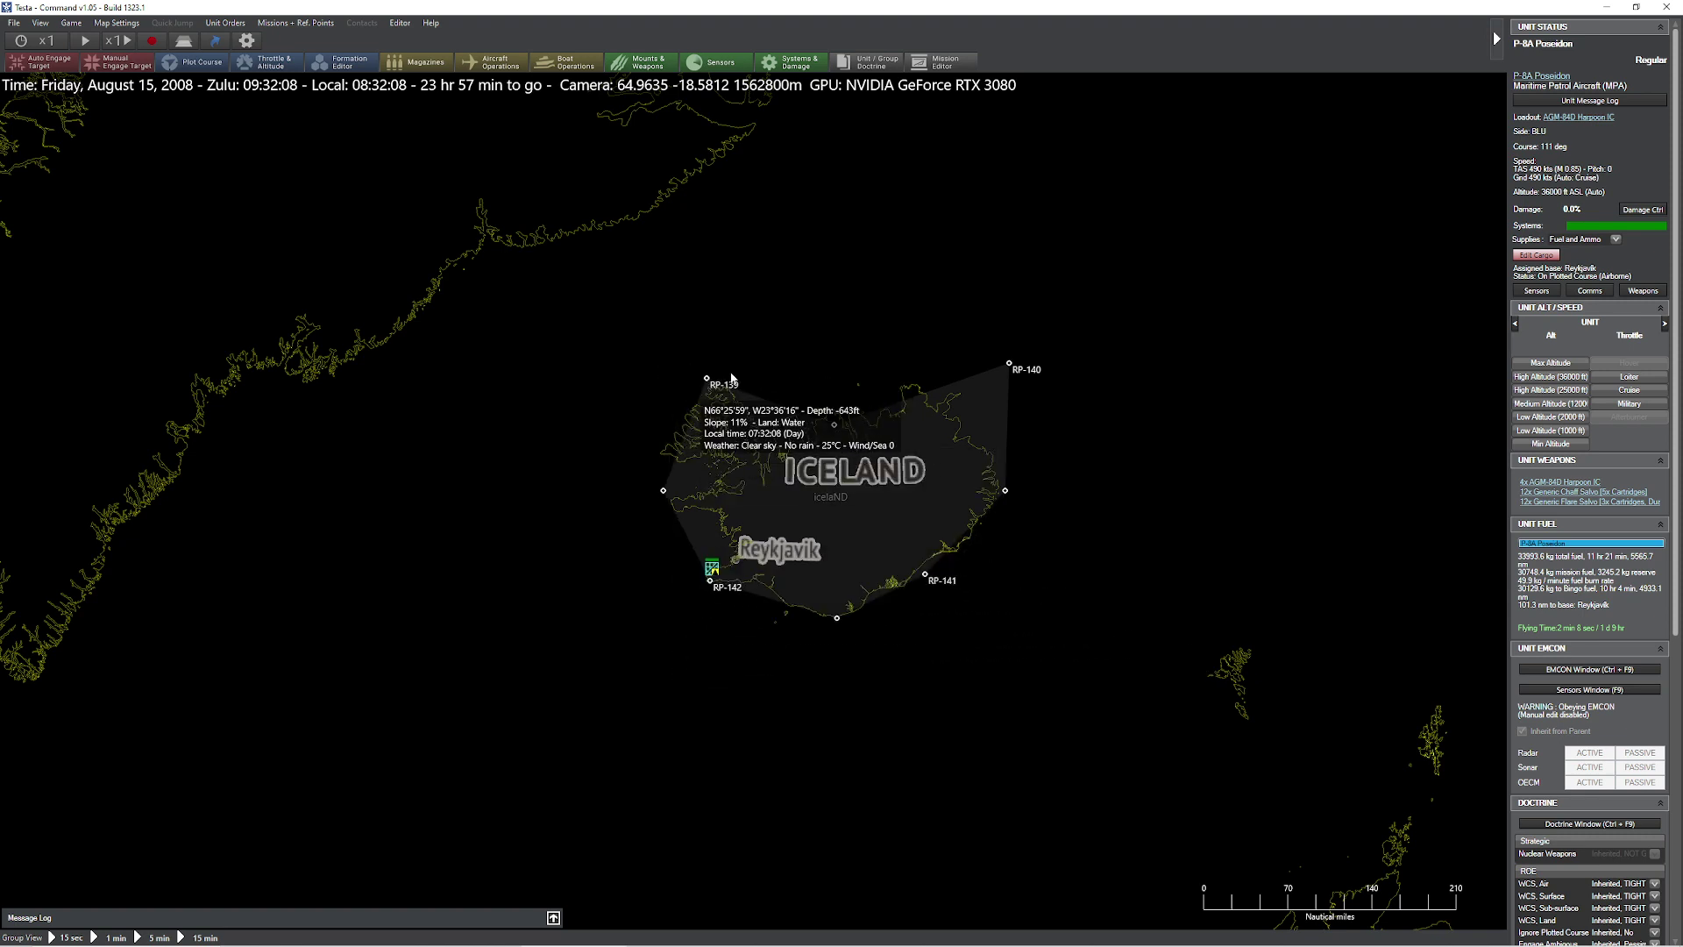
drag(833, 424, 831, 415)
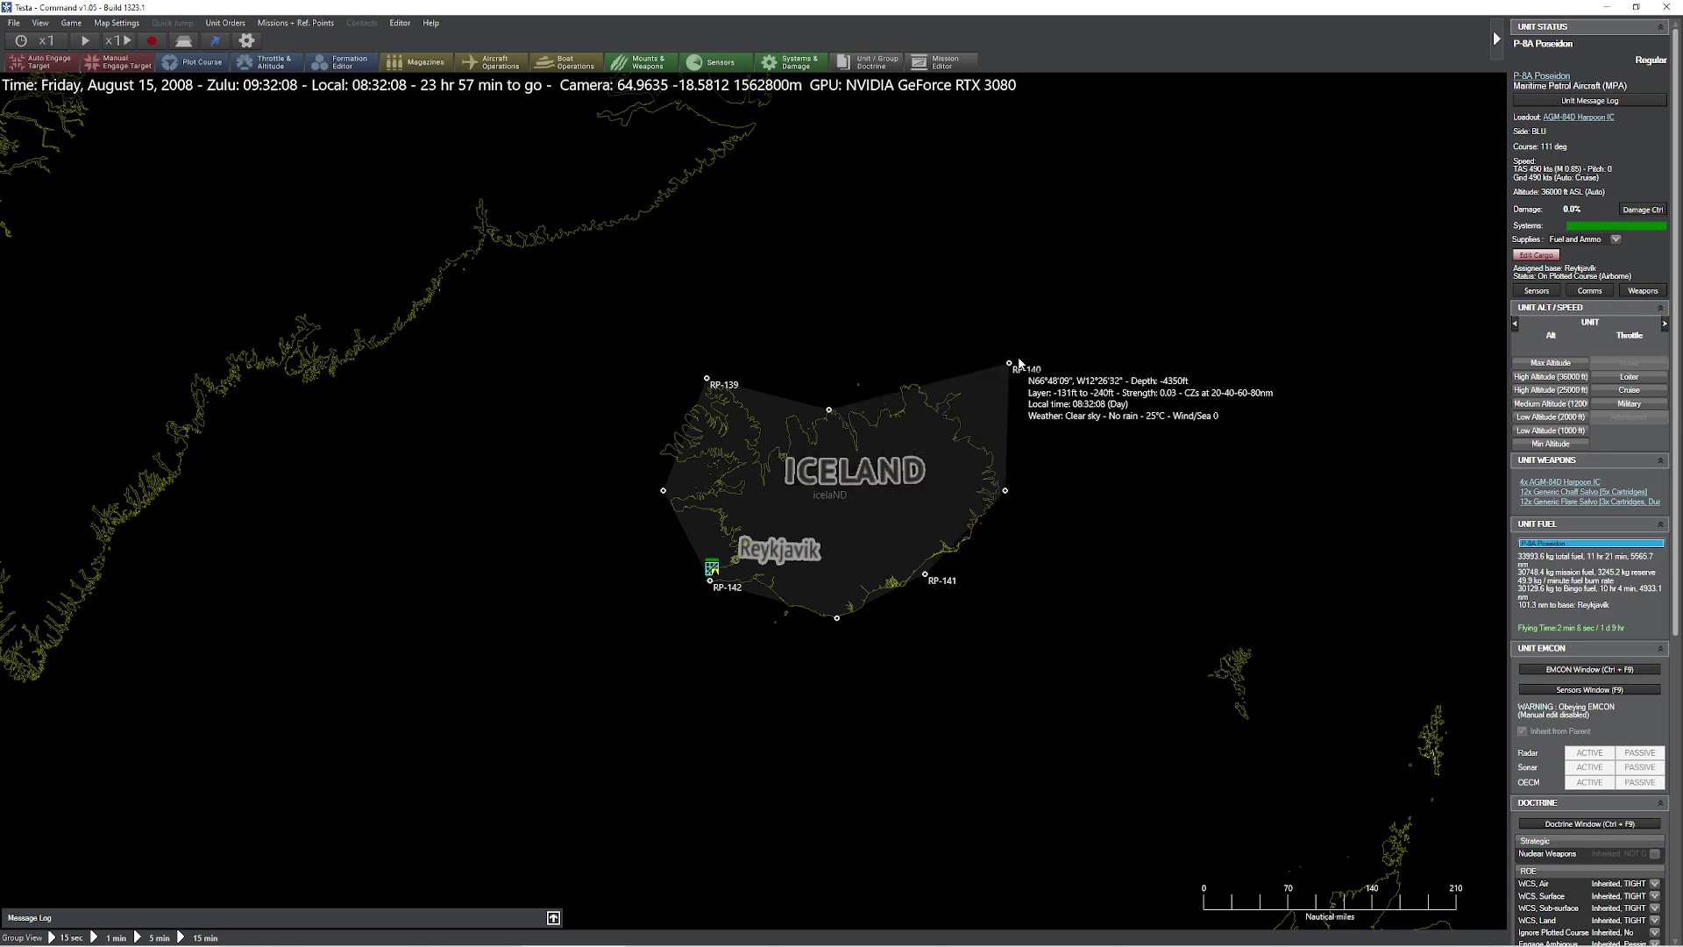
drag(1013, 368, 936, 389)
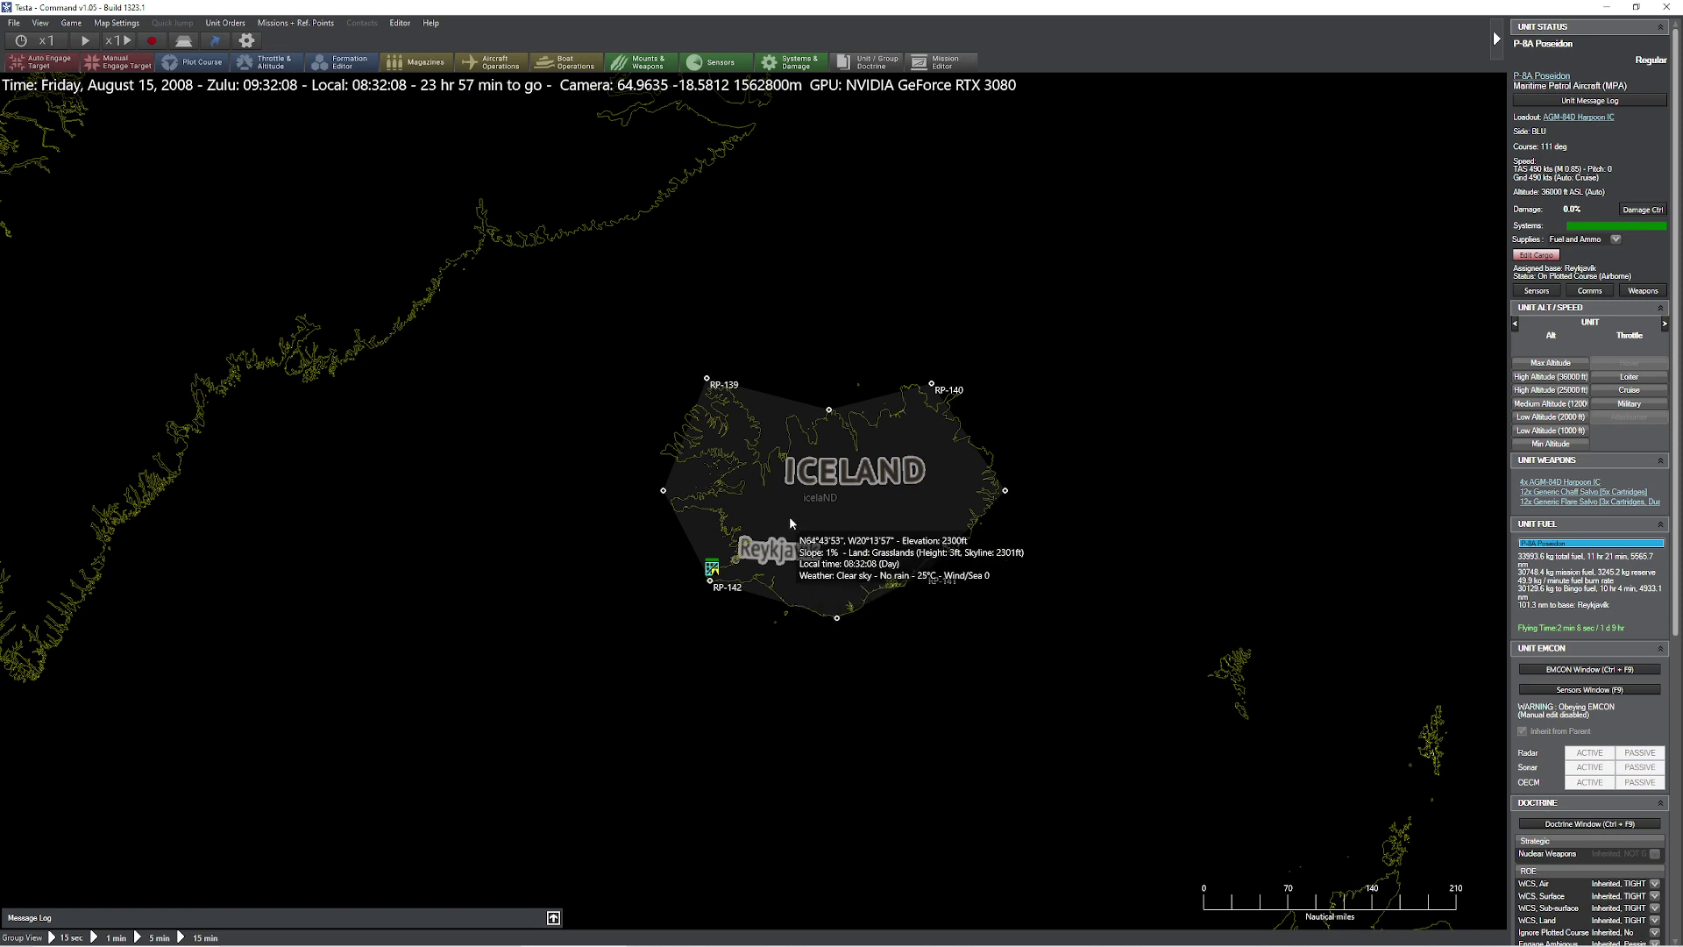
- Add a BLU aircraft southwest of Iceland, filtering the class by F-16Cm blk 52 and choosing the 2008 F-16CM Blk 52 Falcon
scroll(981, 686, up, 3)
scroll(860, 655, down, 1)
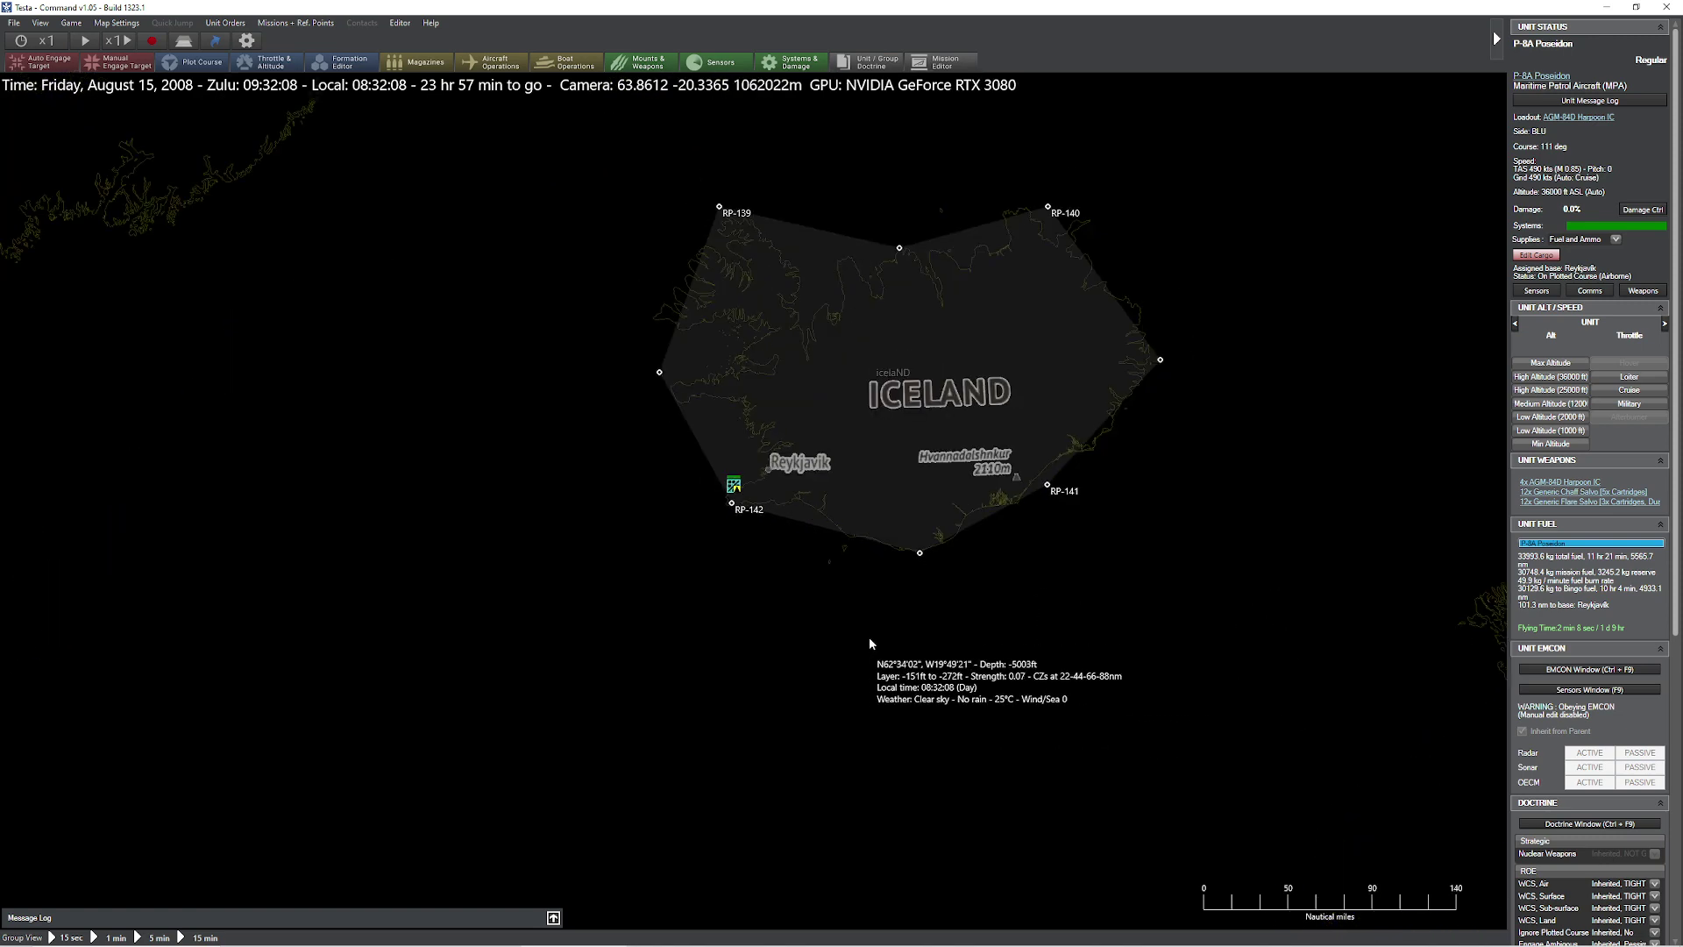
key(Insert)
click(669, 659)
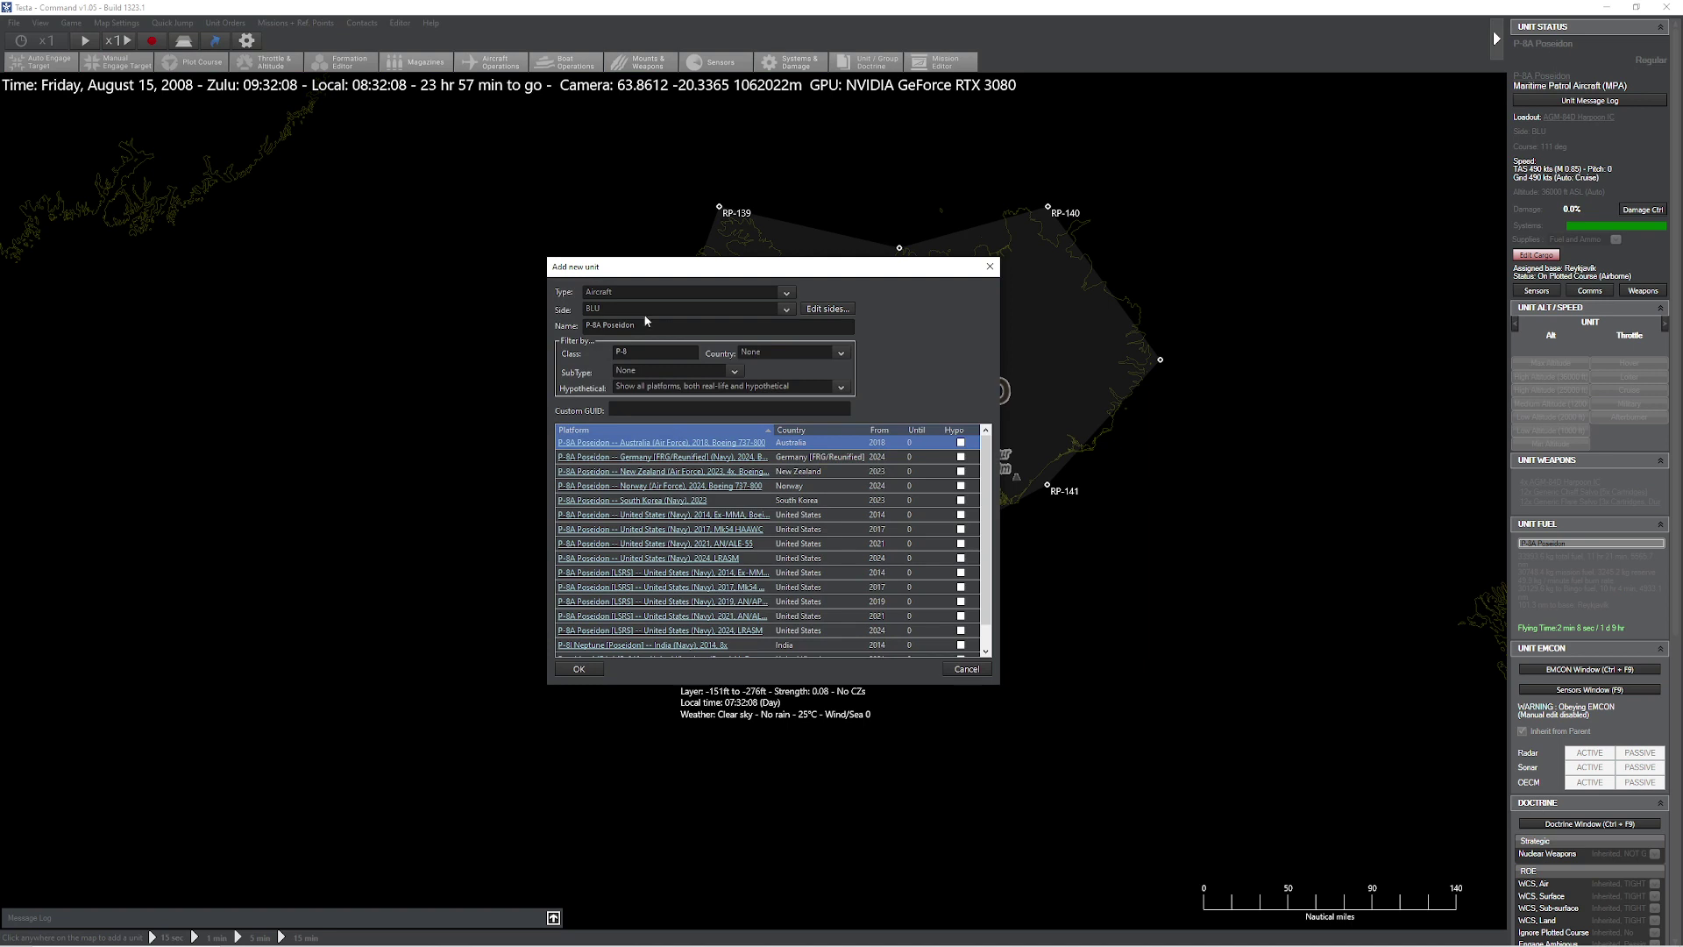
text(F-16Cm blk)
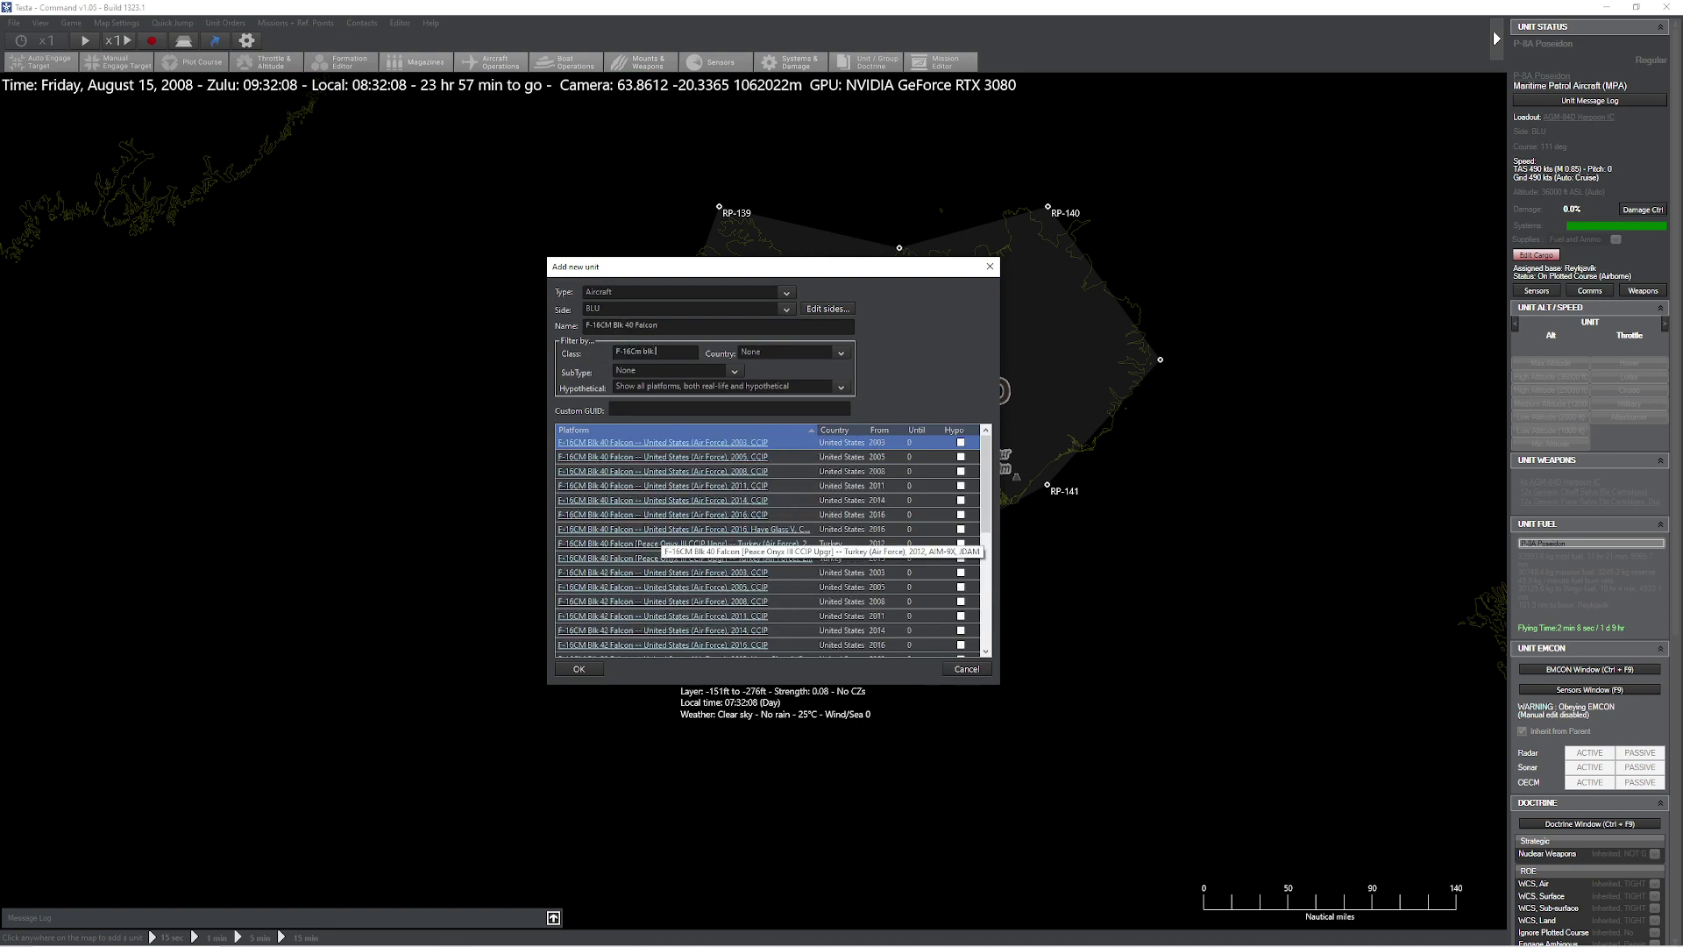
text( 52)
click(865, 474)
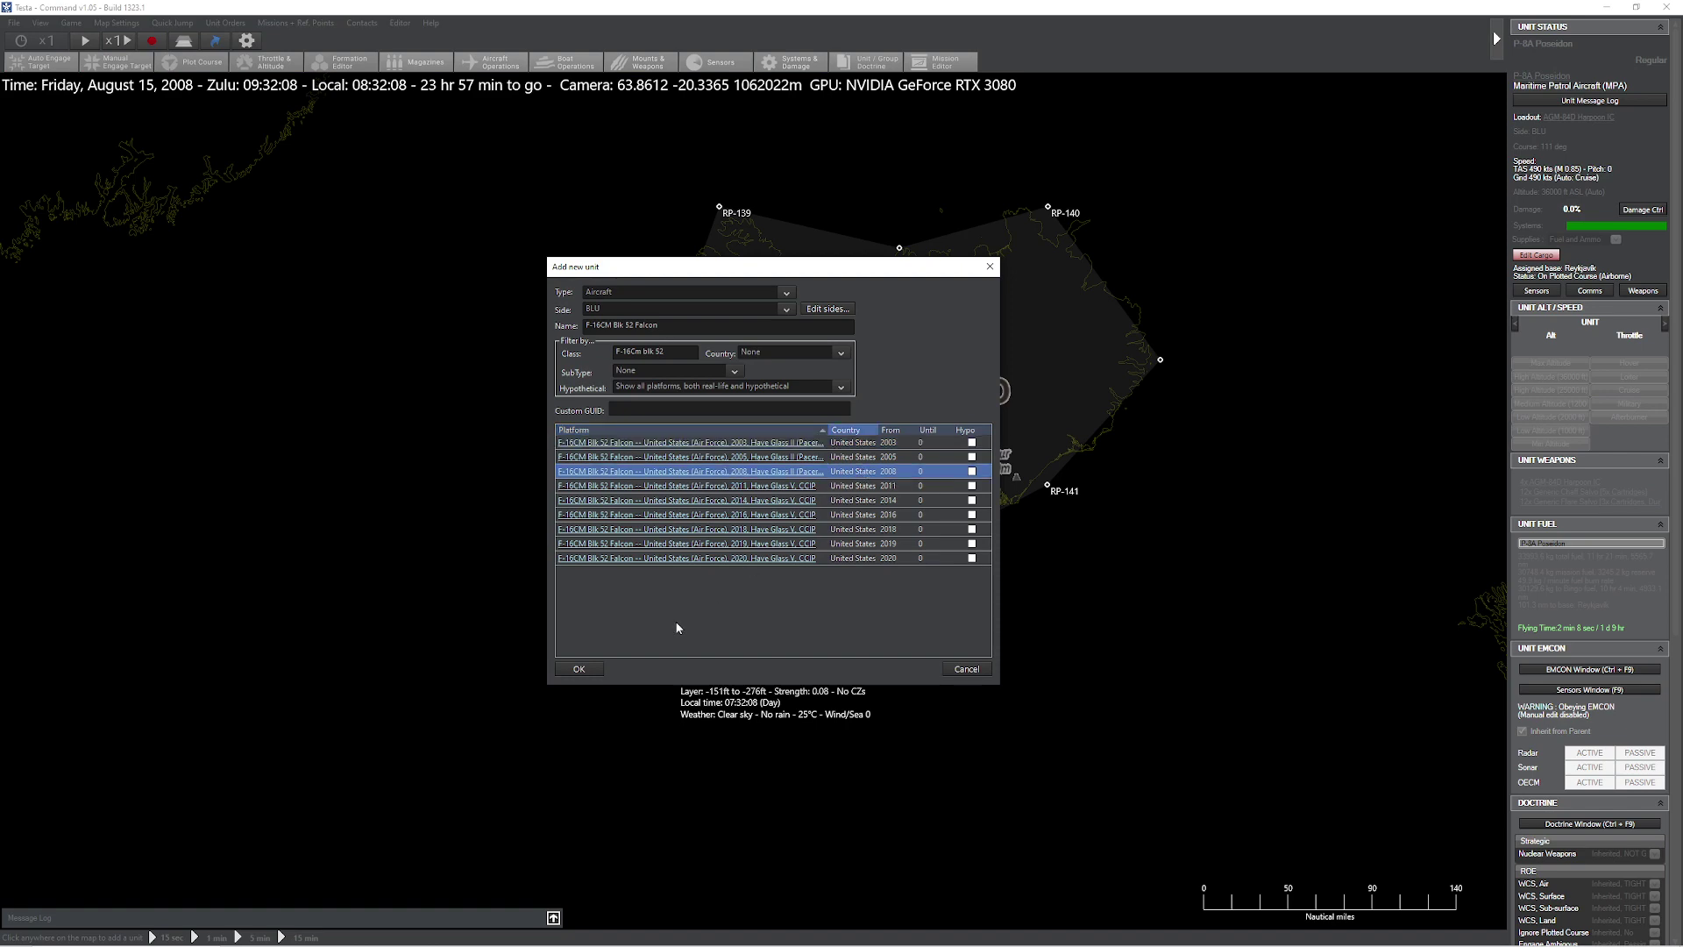
- Equip the new F-16CM with the A/A AIM-120C-7 AMRAAM, Sniper XR Pod [FLIR], AN/ALQ-184 Pod, Medium 400 loadout
click(580, 669)
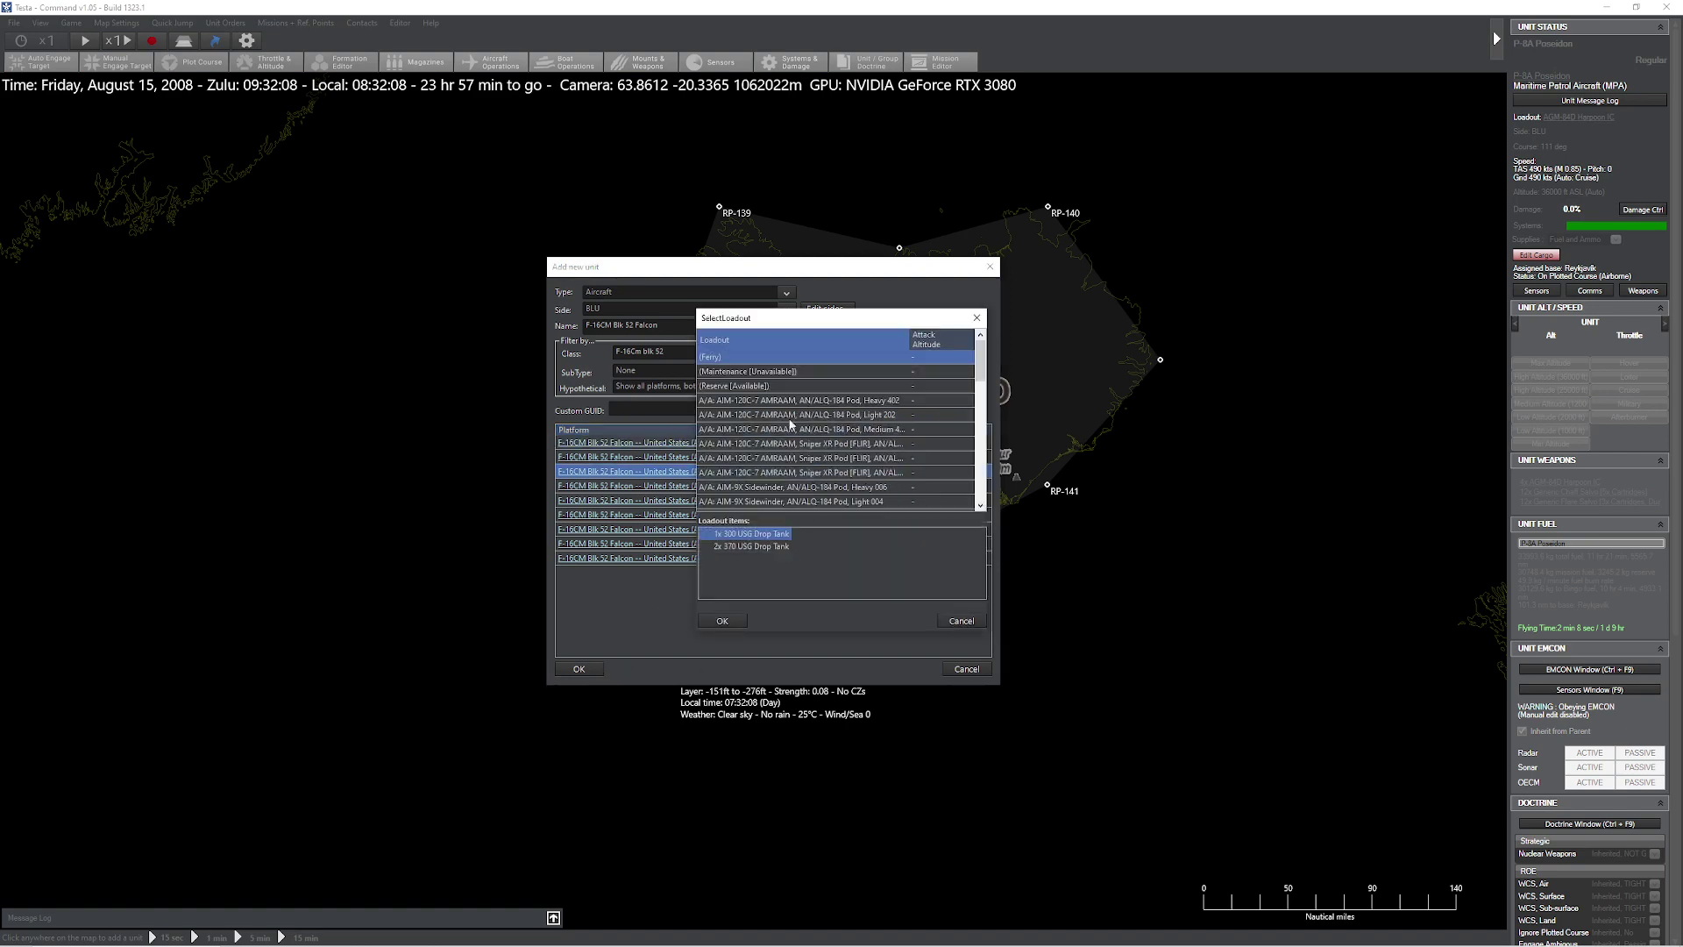
click(903, 471)
click(721, 621)
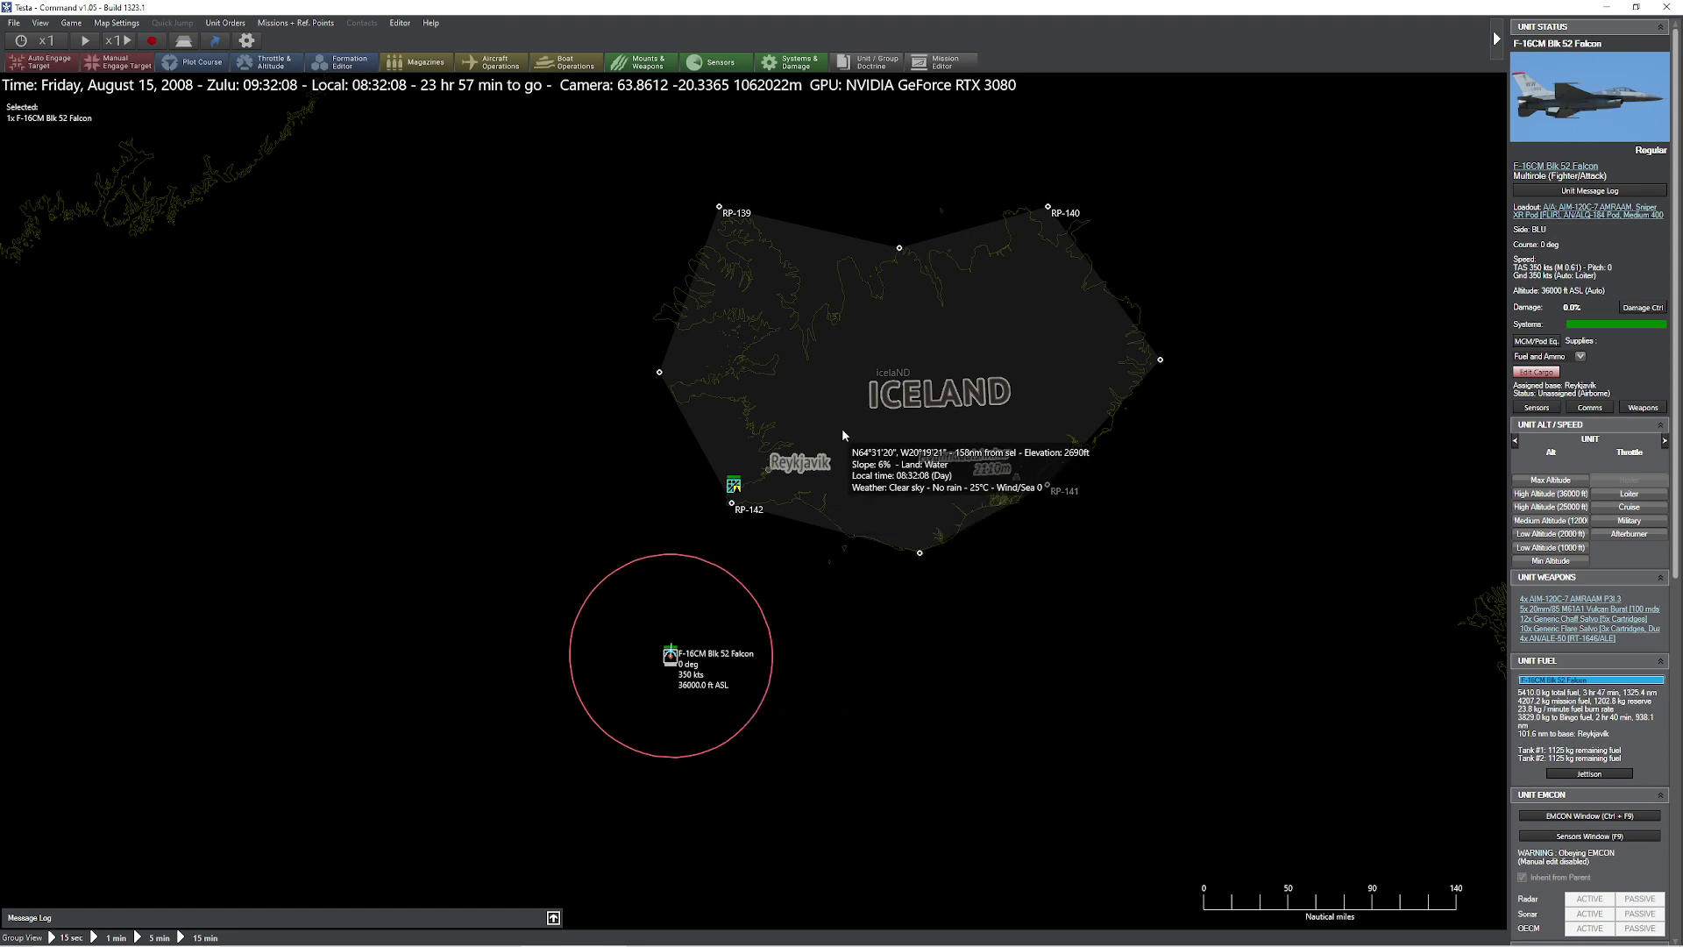
- Create an AAW patrol mission for the selected F-16CM directly from the icelaND zone and open its mission settings
mouse_move(842, 431)
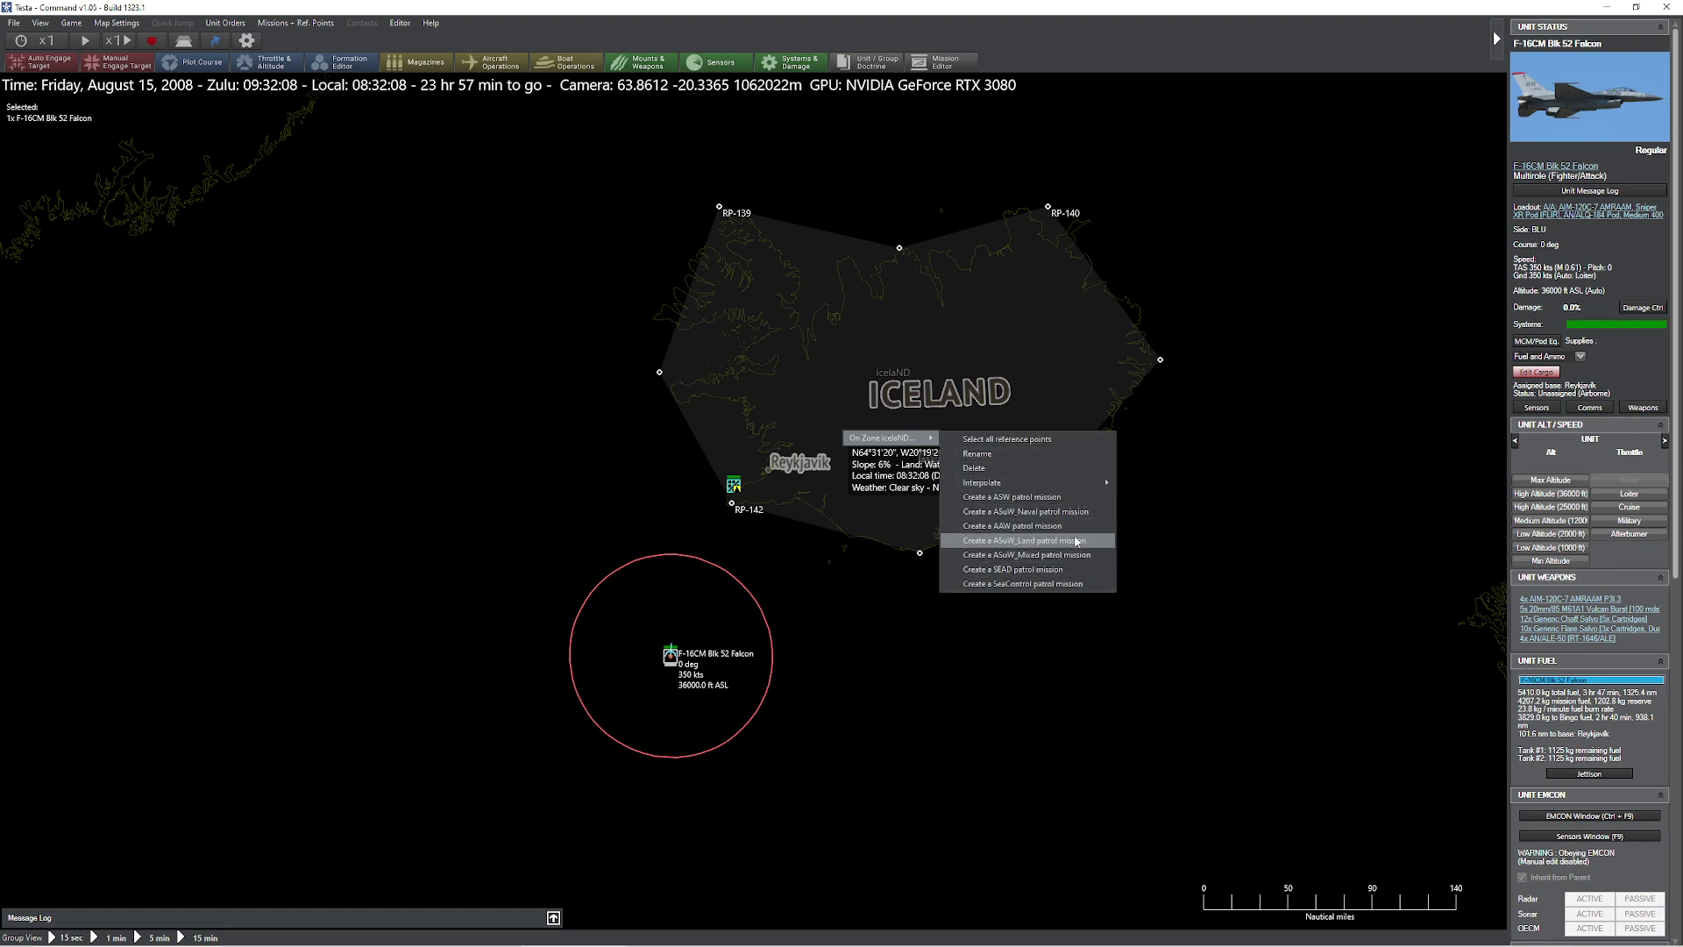
click(1029, 529)
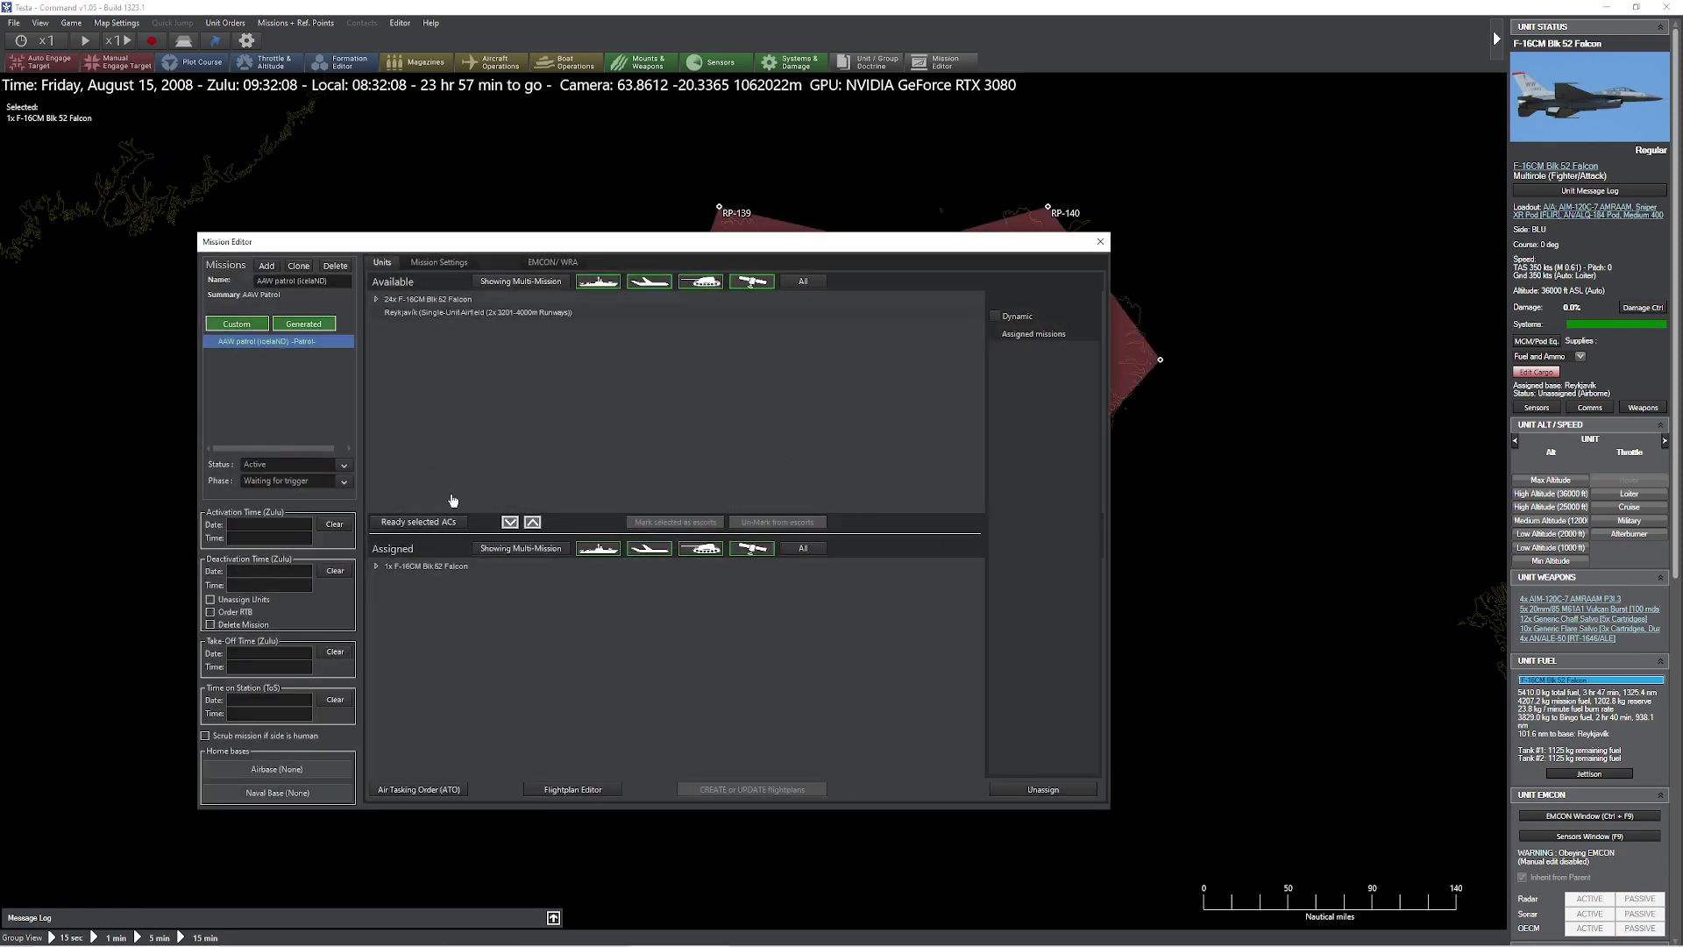
click(446, 263)
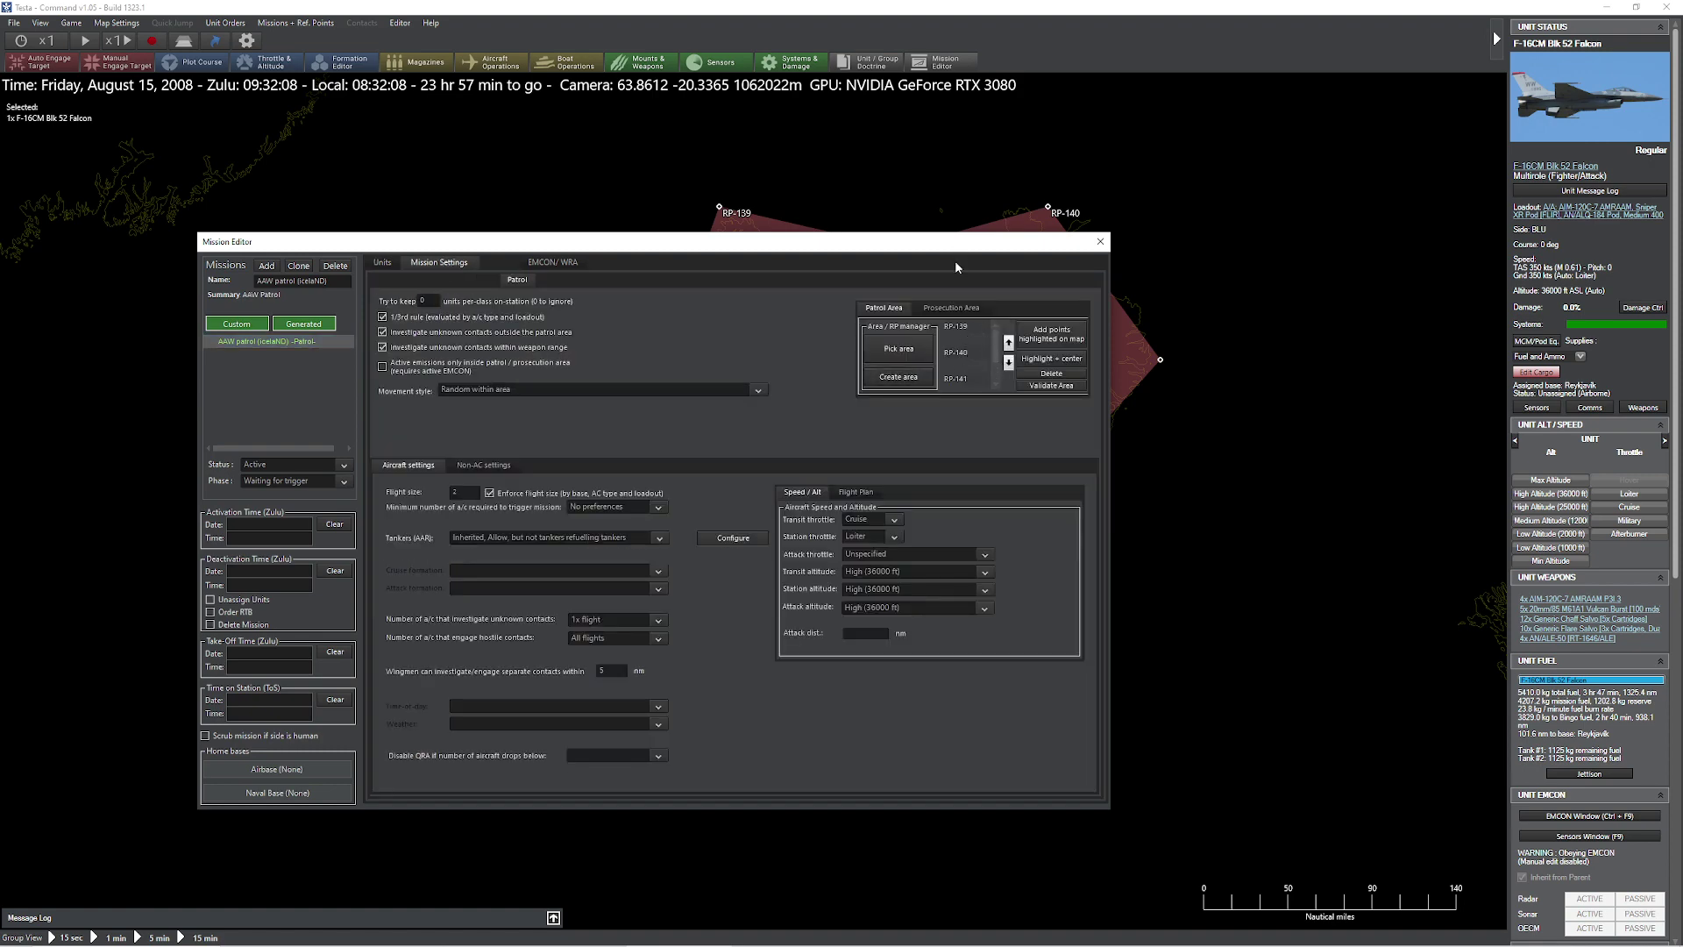
- Examine the mission's patrol area on the map and the predefined areas available to pick, leaving the settings as they are
drag(837, 247, 994, 379)
drag(826, 384, 964, 541)
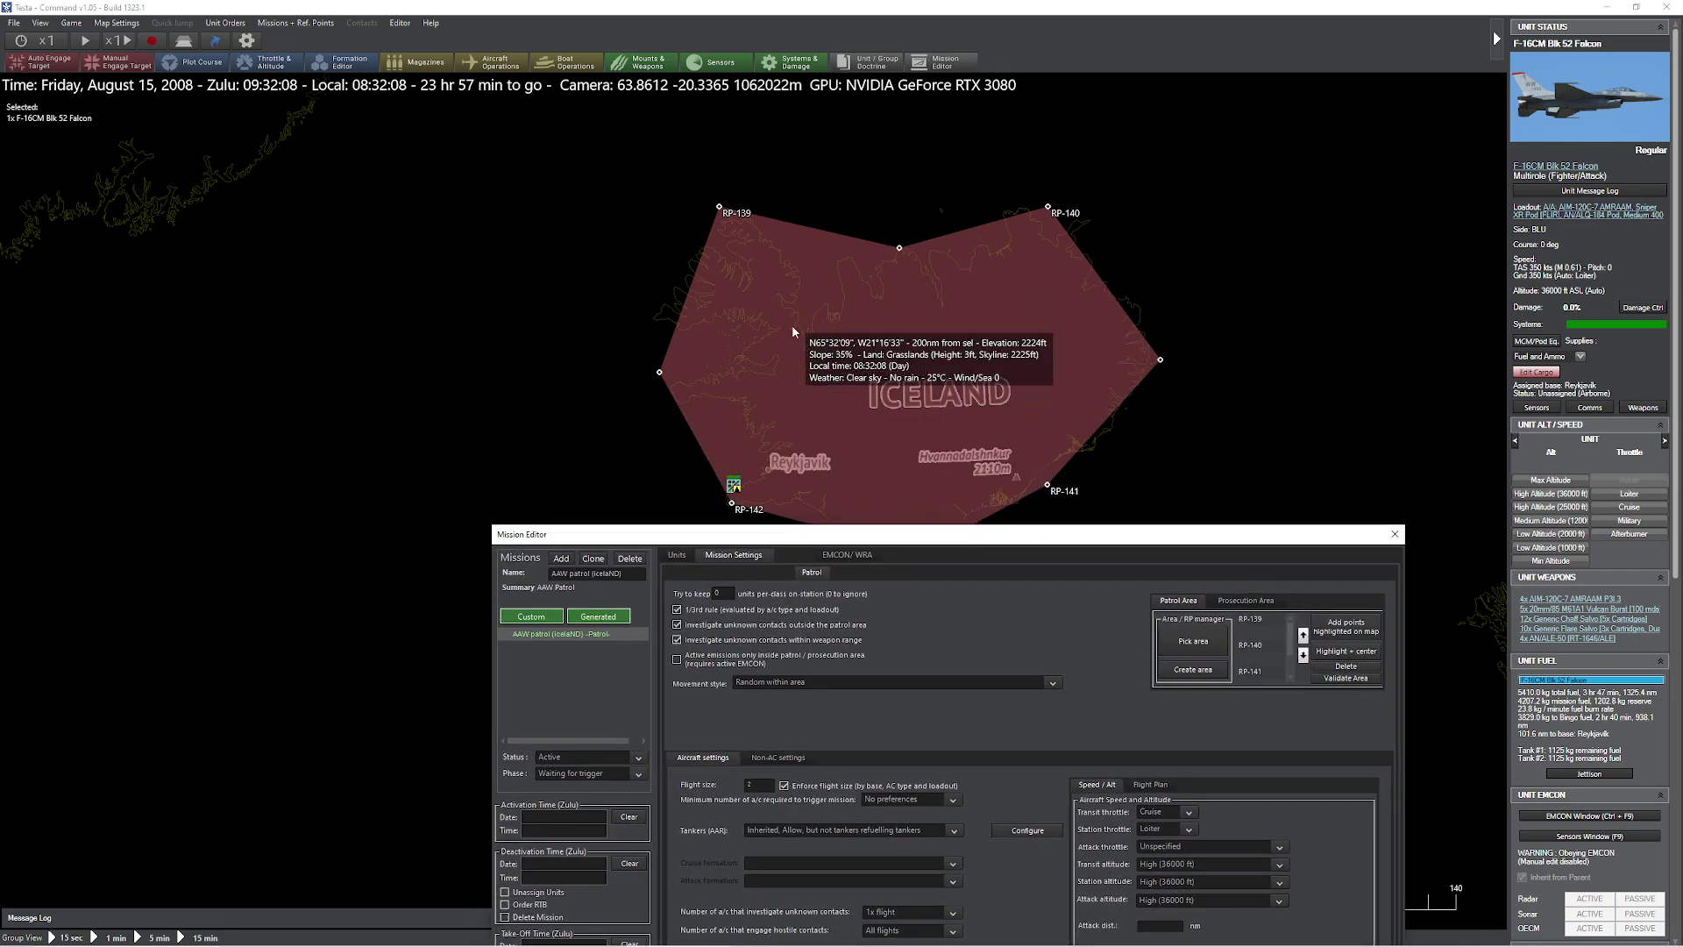
drag(868, 536, 764, 229)
drag(917, 226, 532, 448)
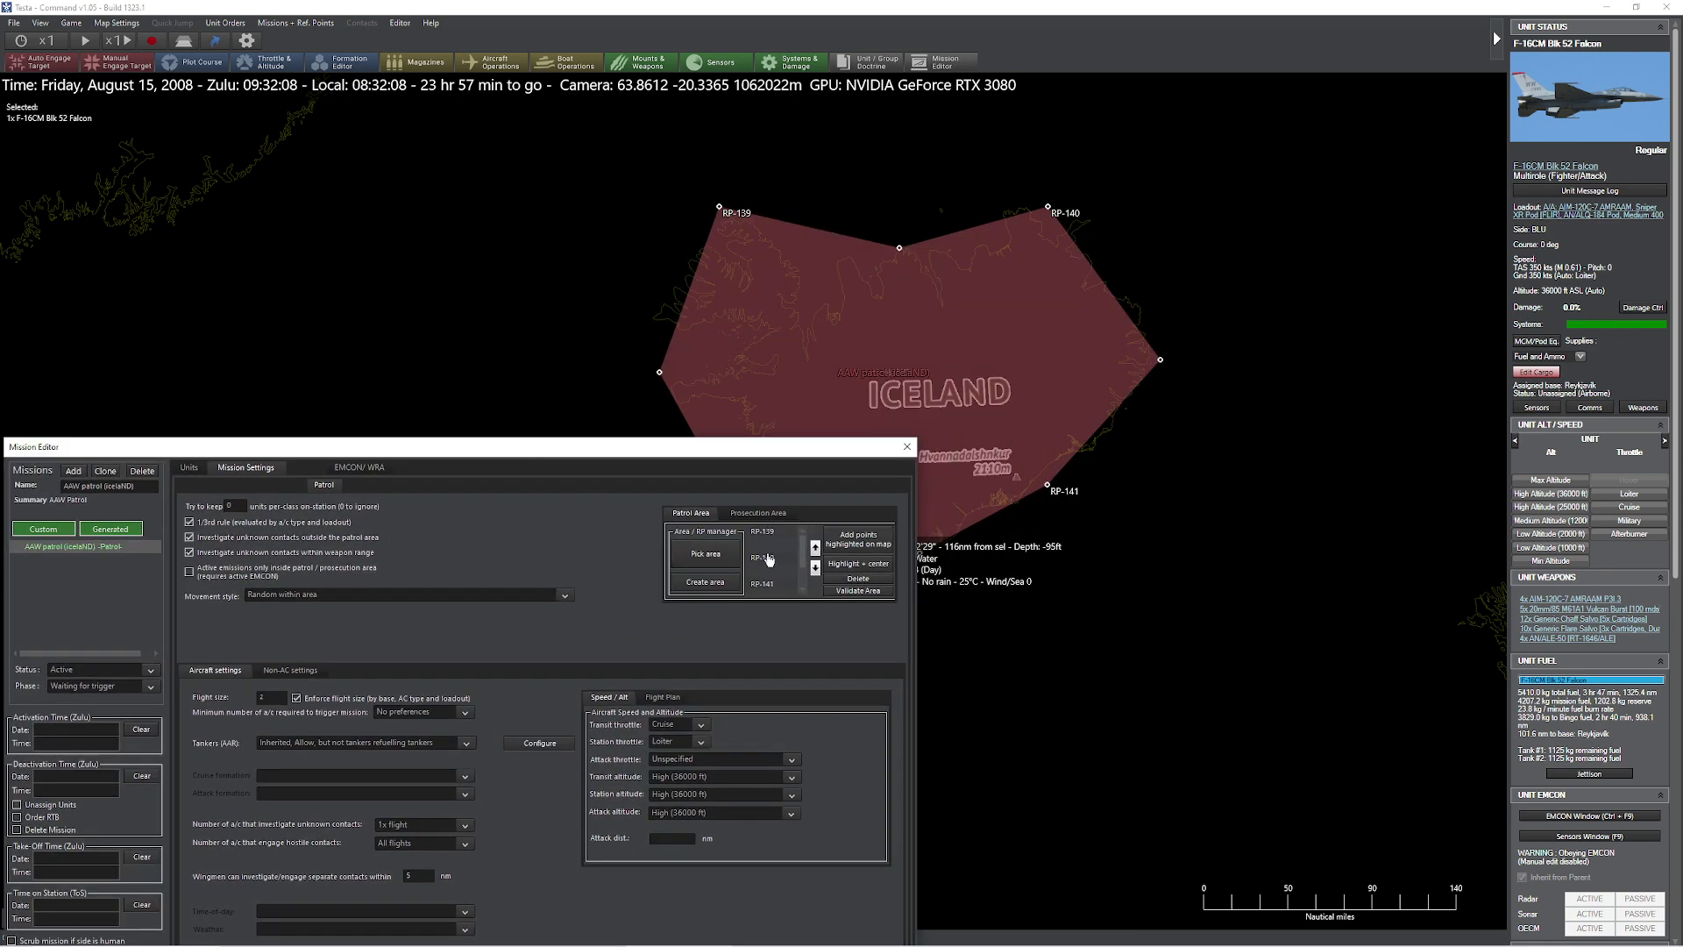
click(705, 557)
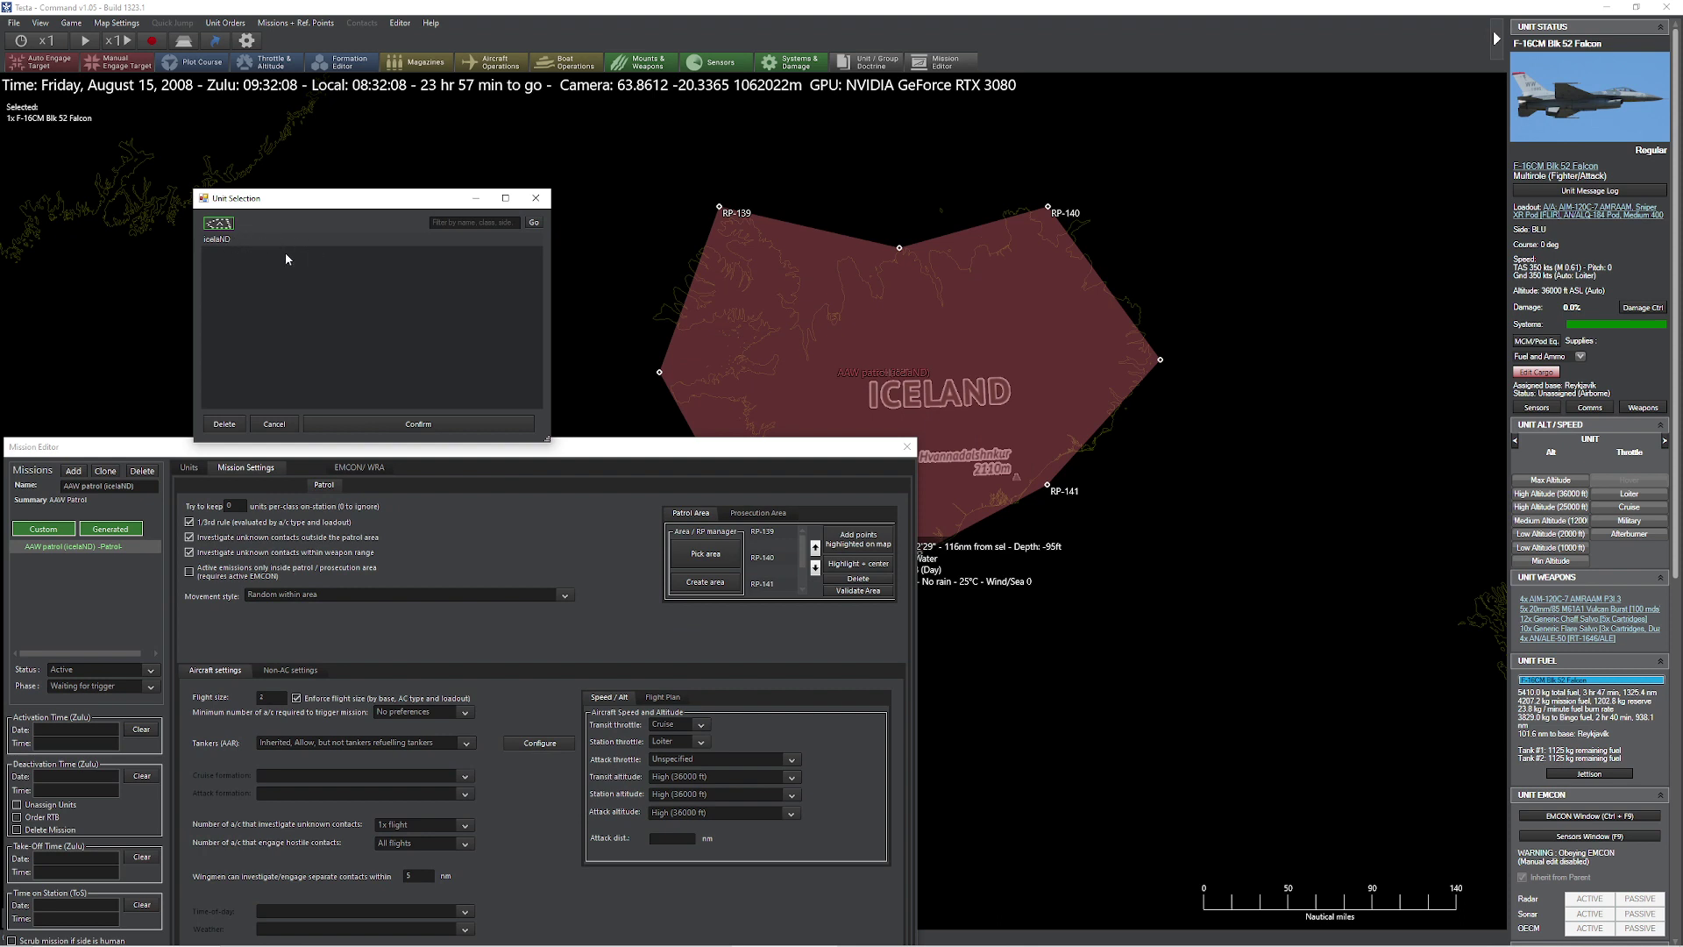
click(537, 199)
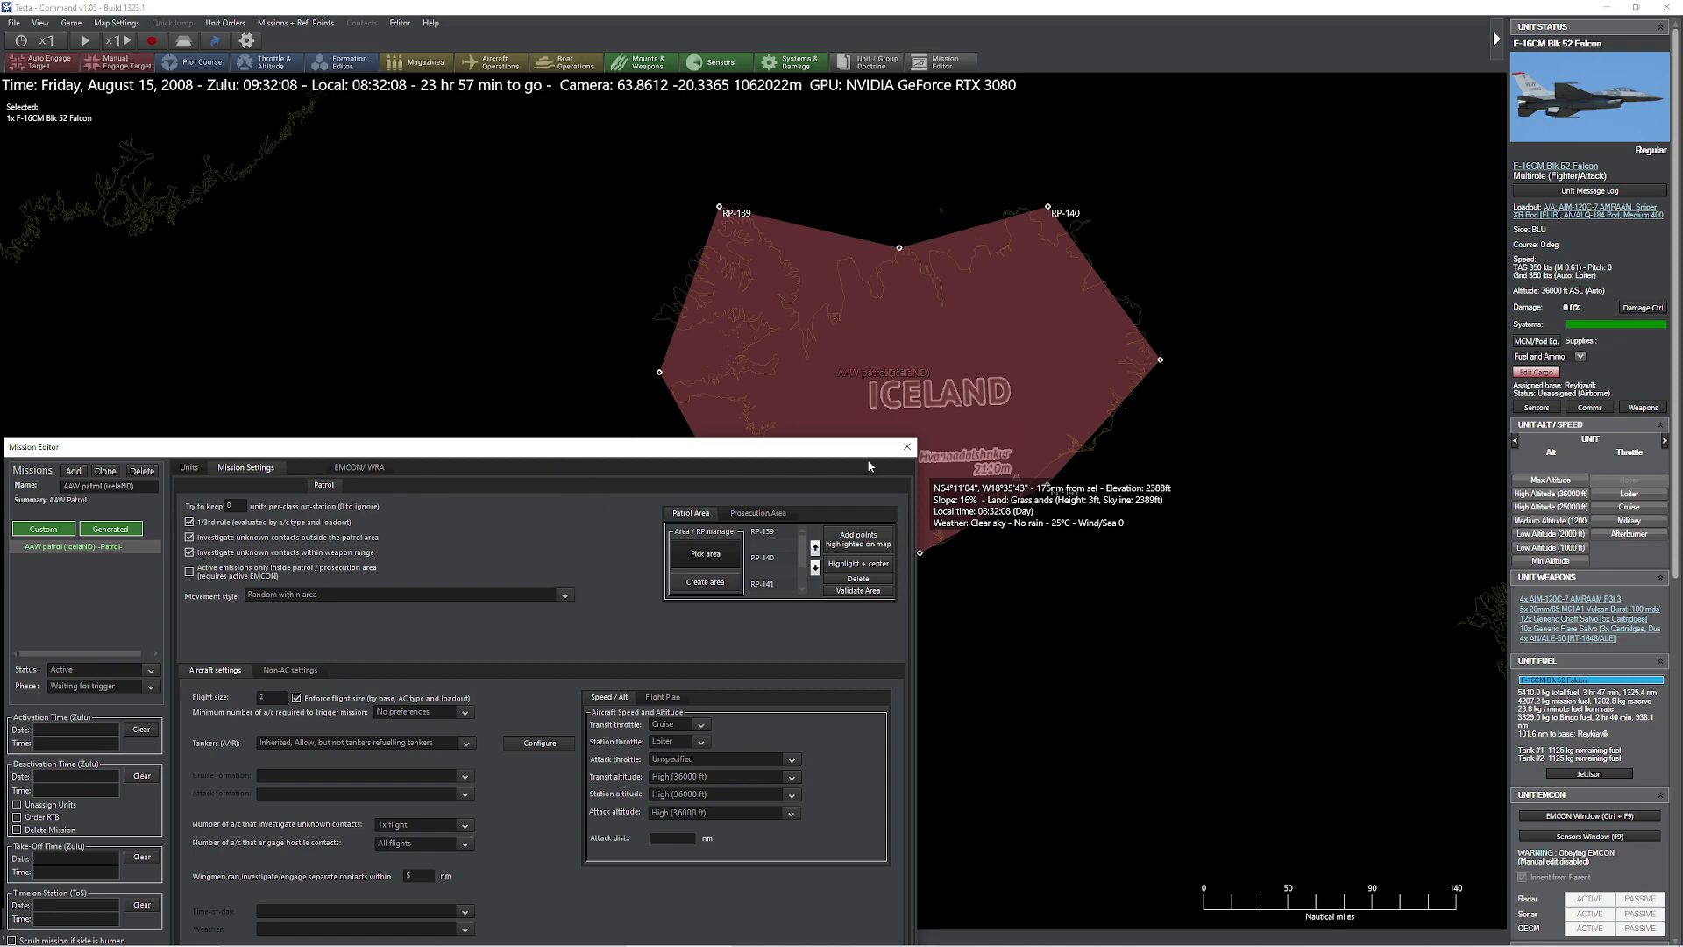
click(905, 449)
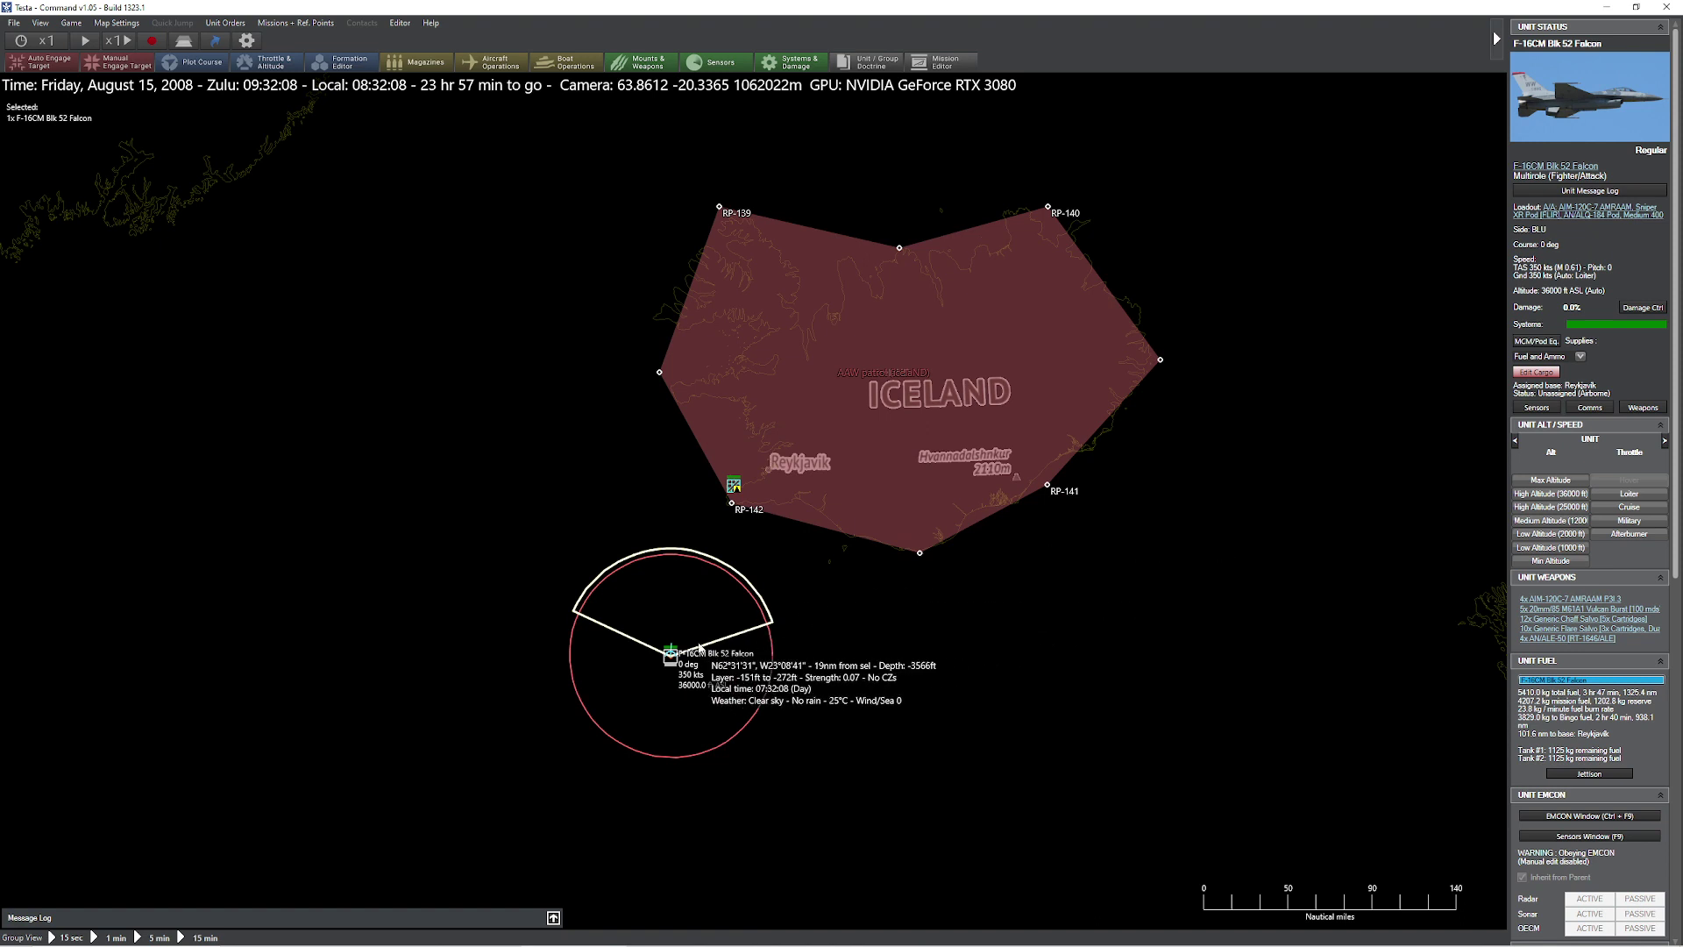
- Select the F-16CM to check its mission assignment, and run the simulation at accelerated time toward the patrol area before slowing it down
click(663, 659)
click(664, 658)
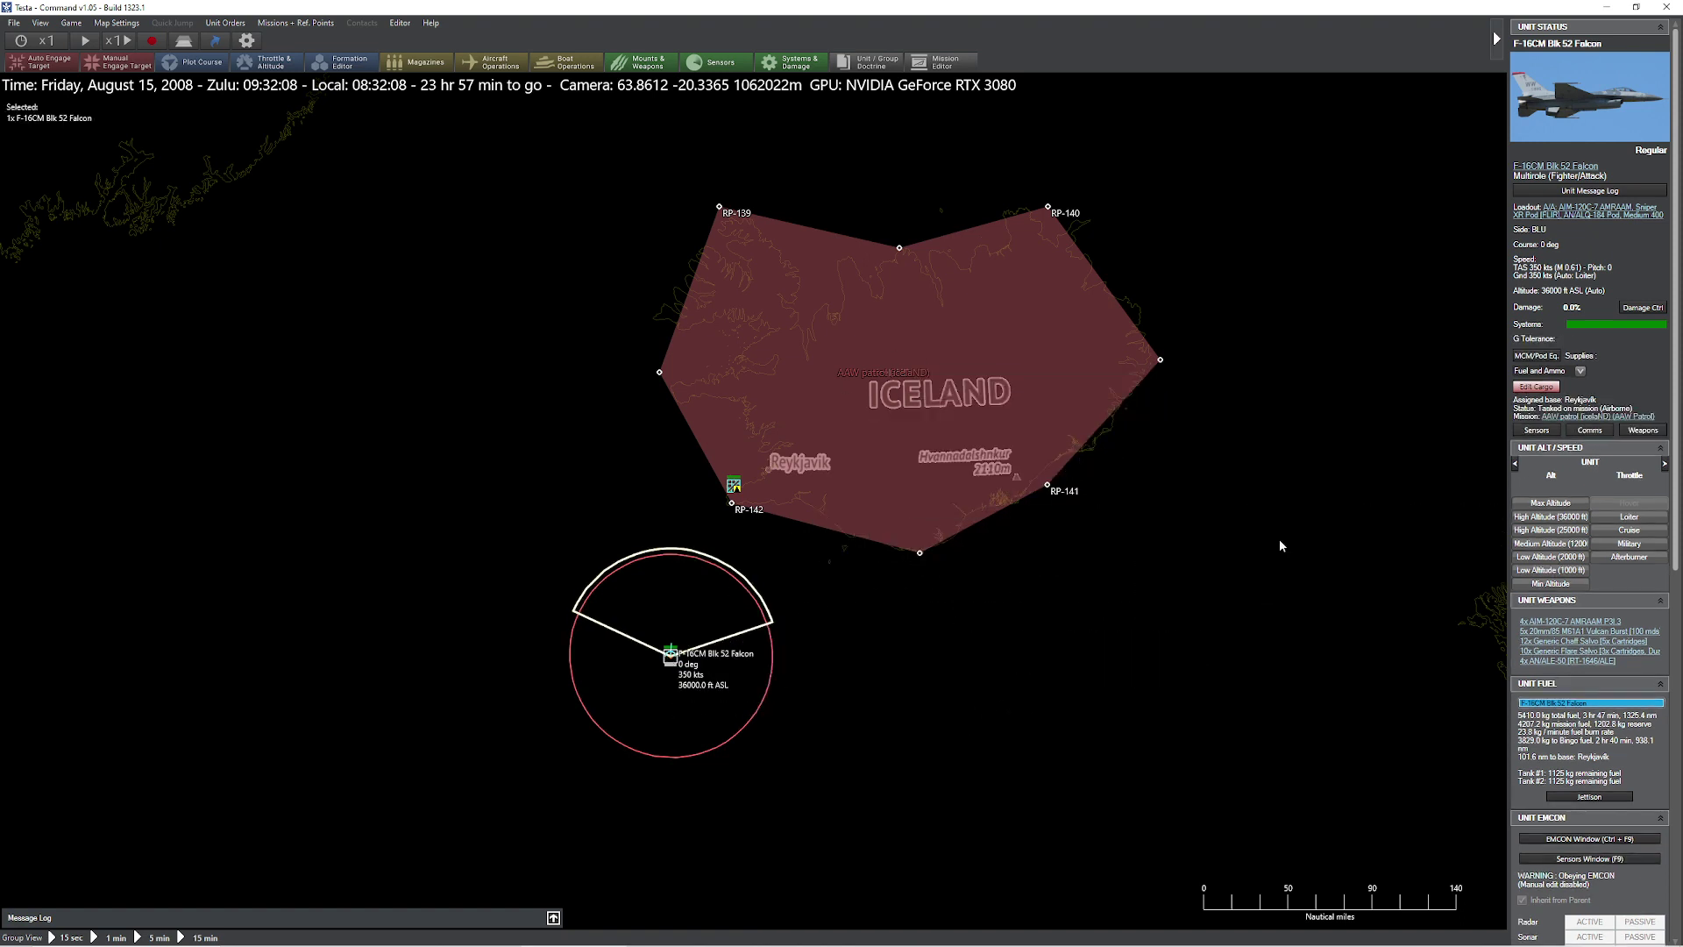
click(1144, 609)
key(plus)
key(plus)
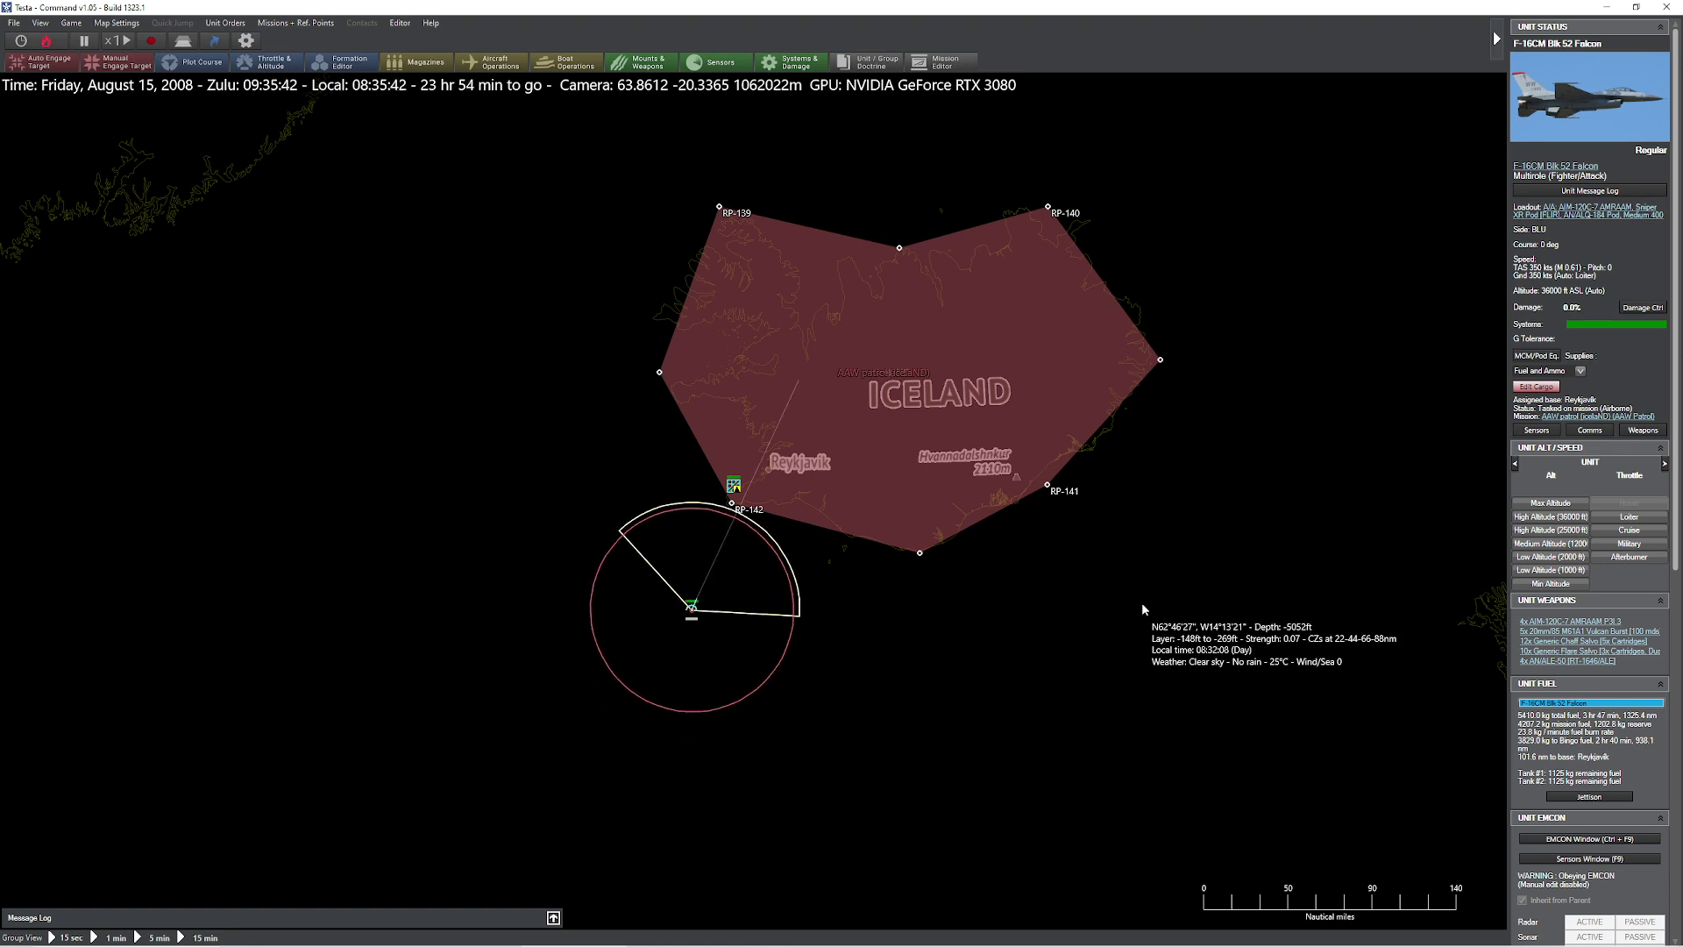
key(minus)
key(minus)
key(minus)
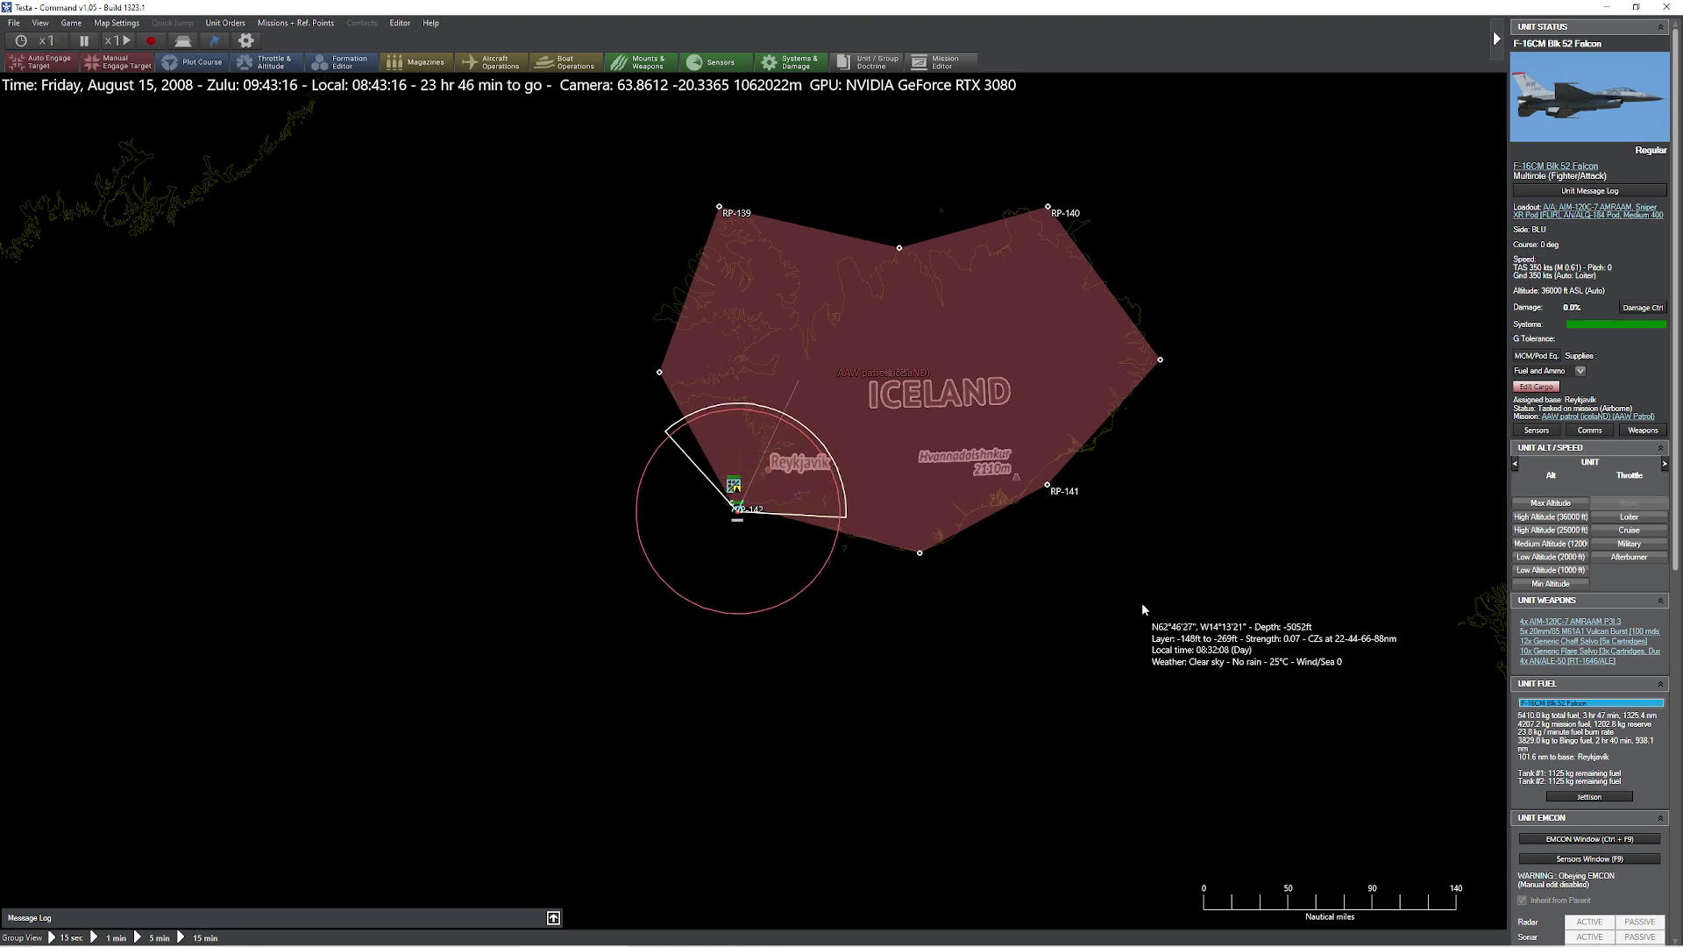
- Select the Reykjavik airfield and check the program's version and build in the About information
click(734, 493)
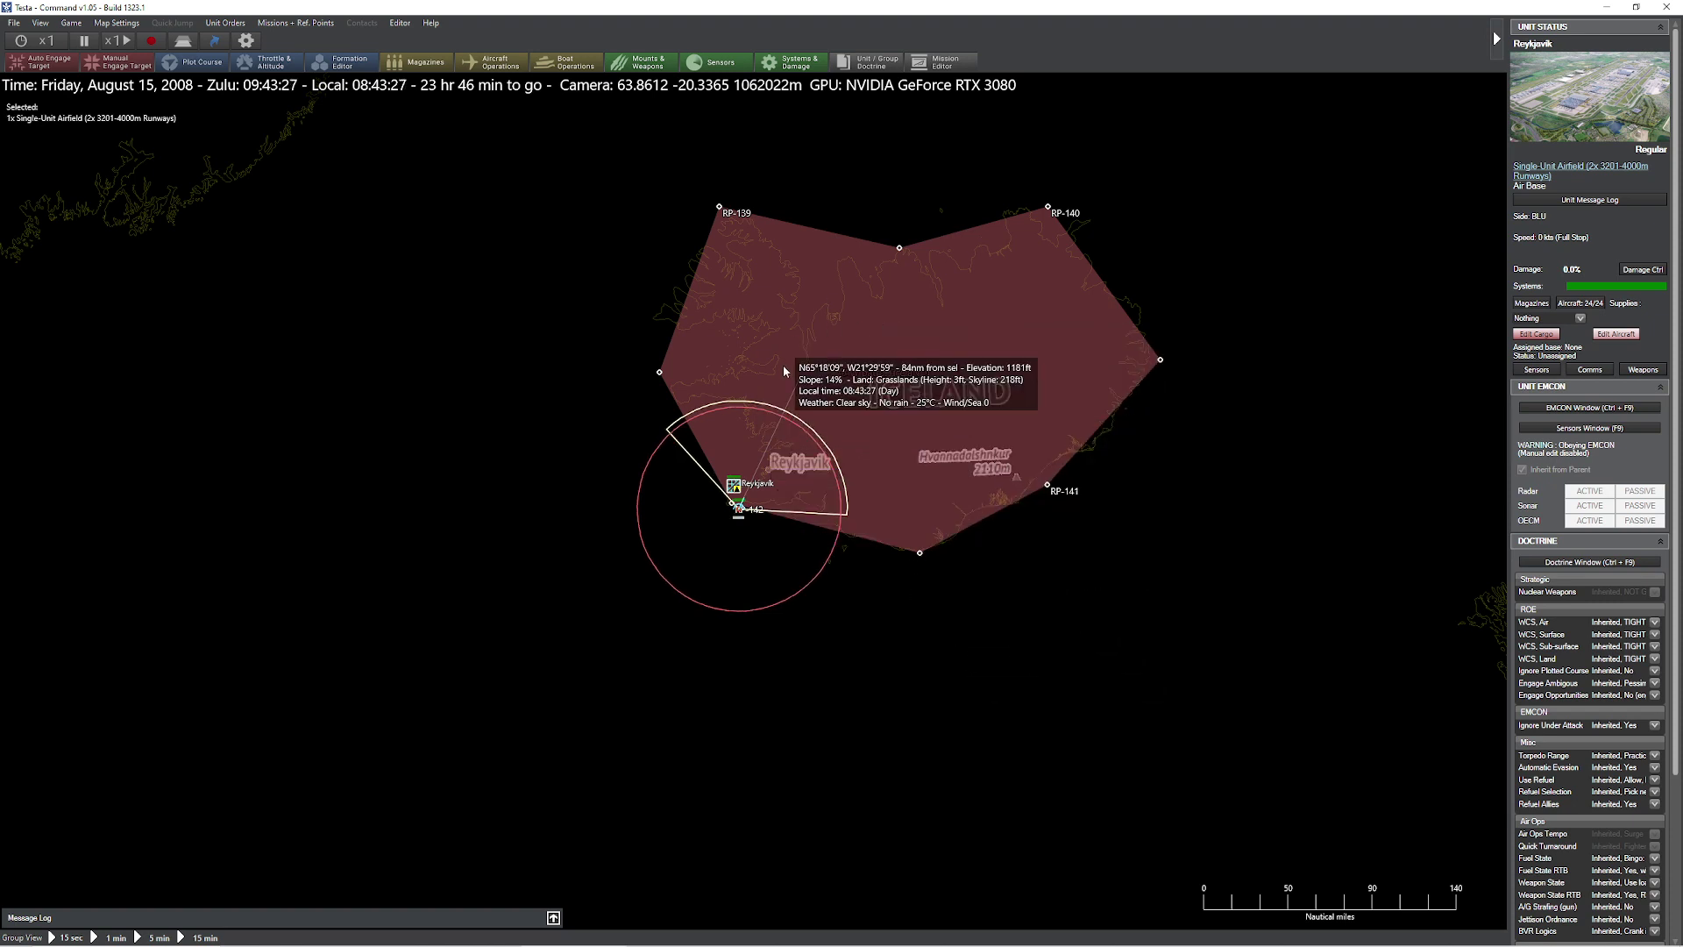
click(430, 22)
click(465, 89)
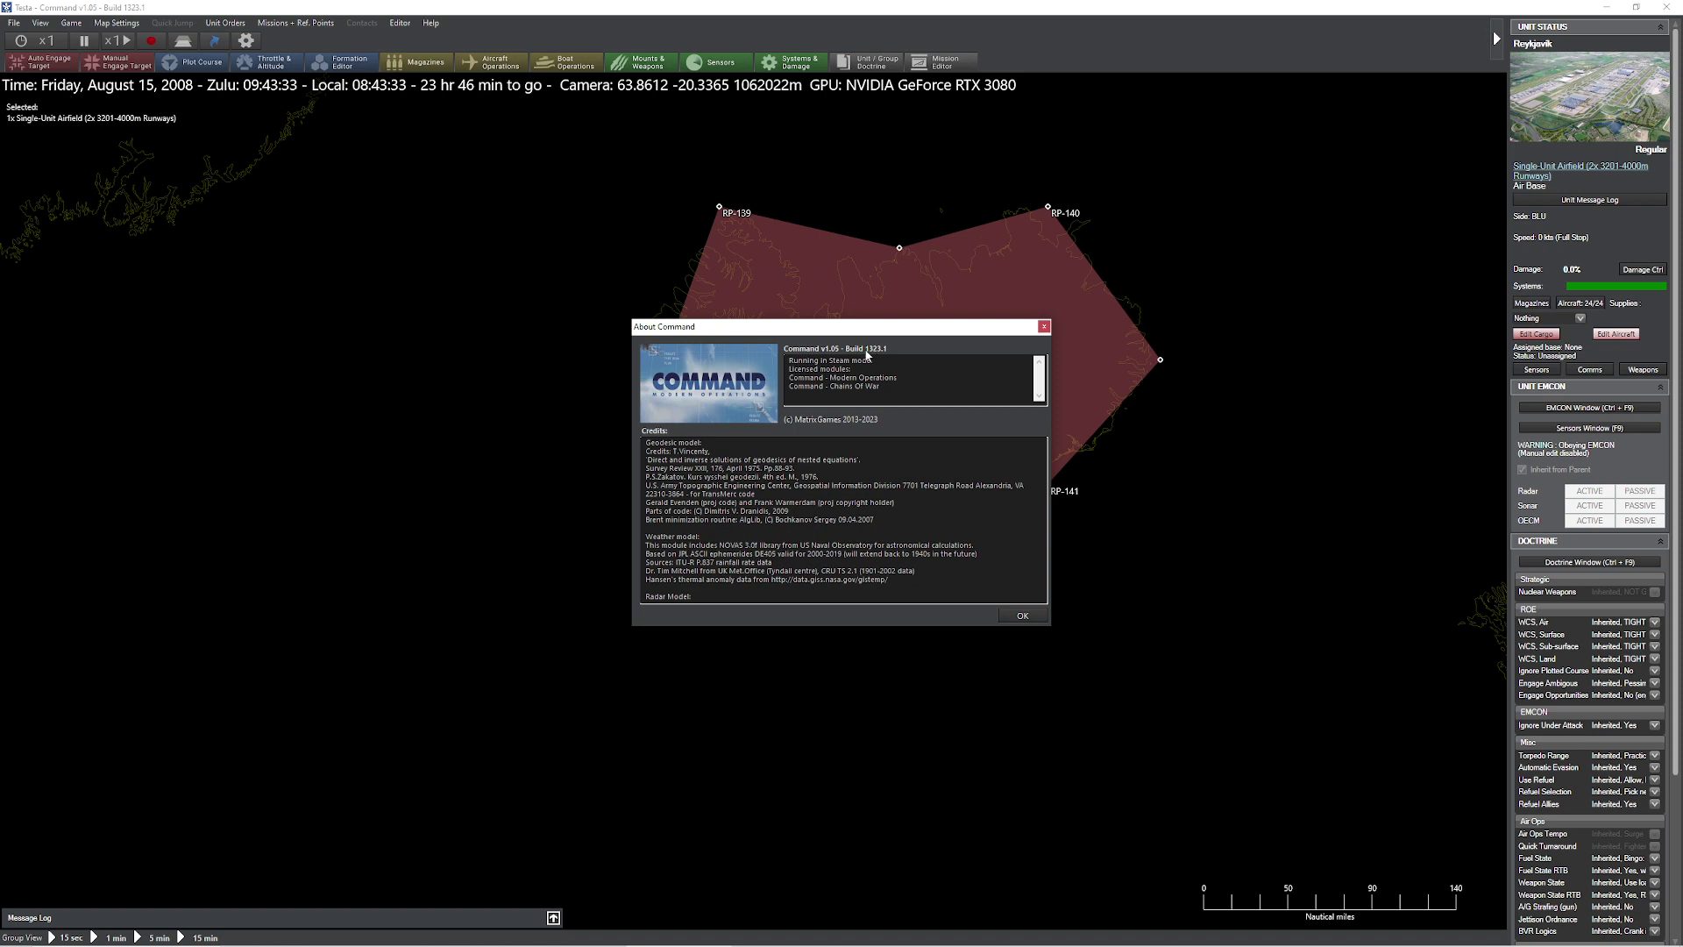
click(1044, 328)
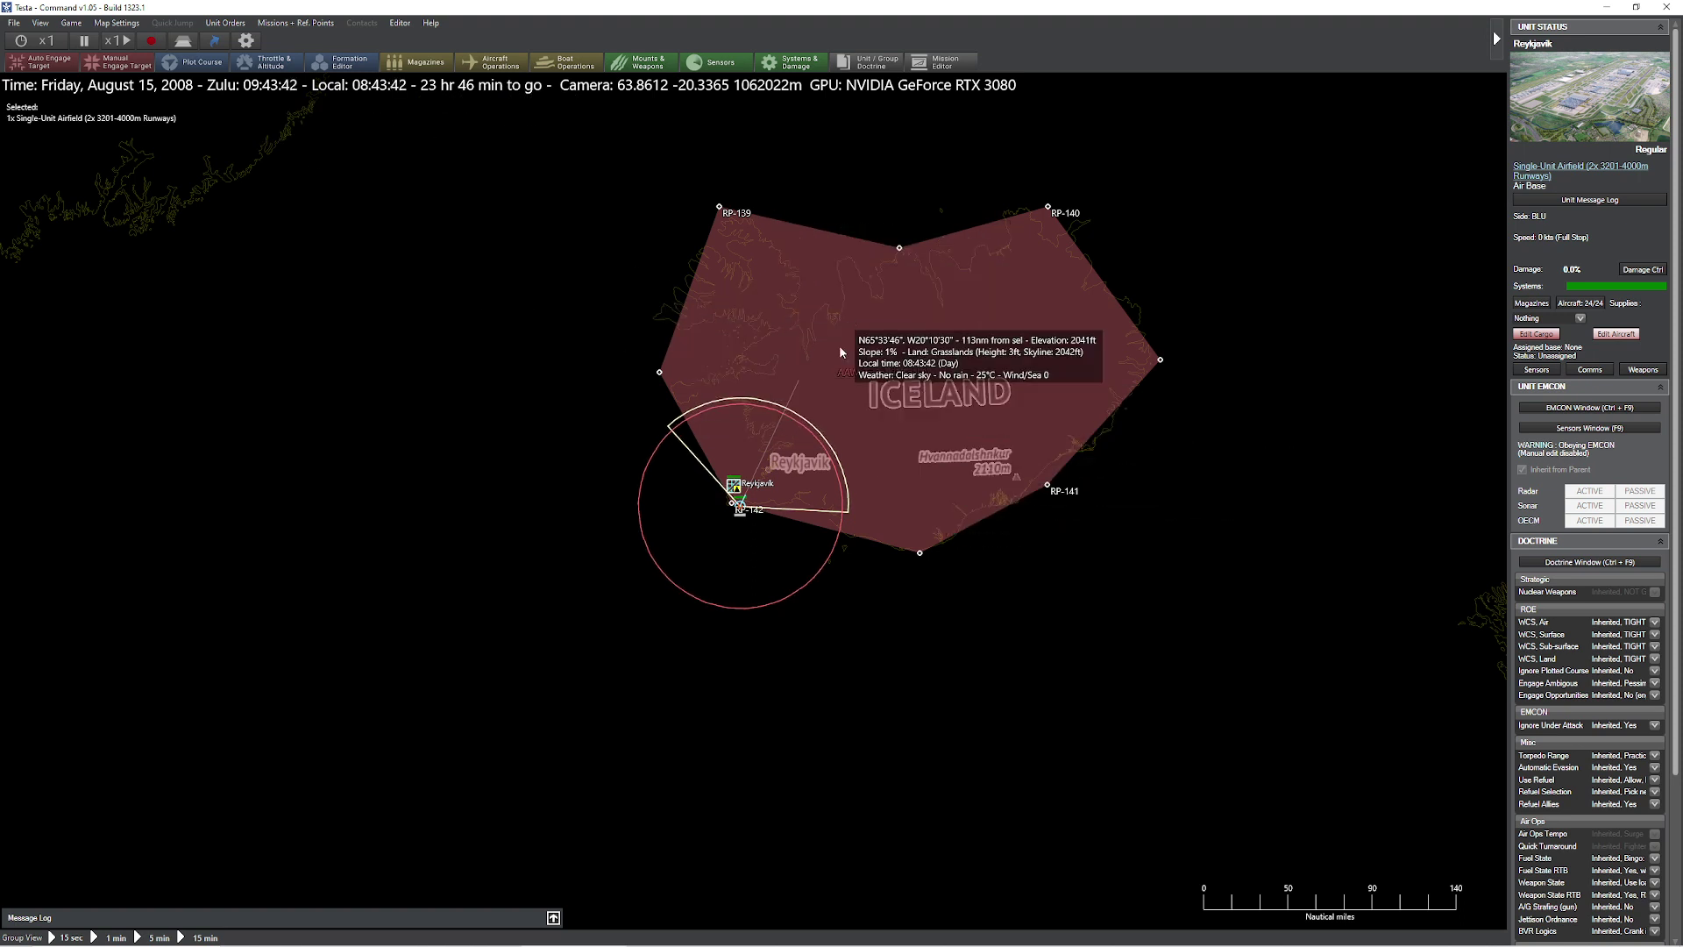
key(Up)
key(Right)
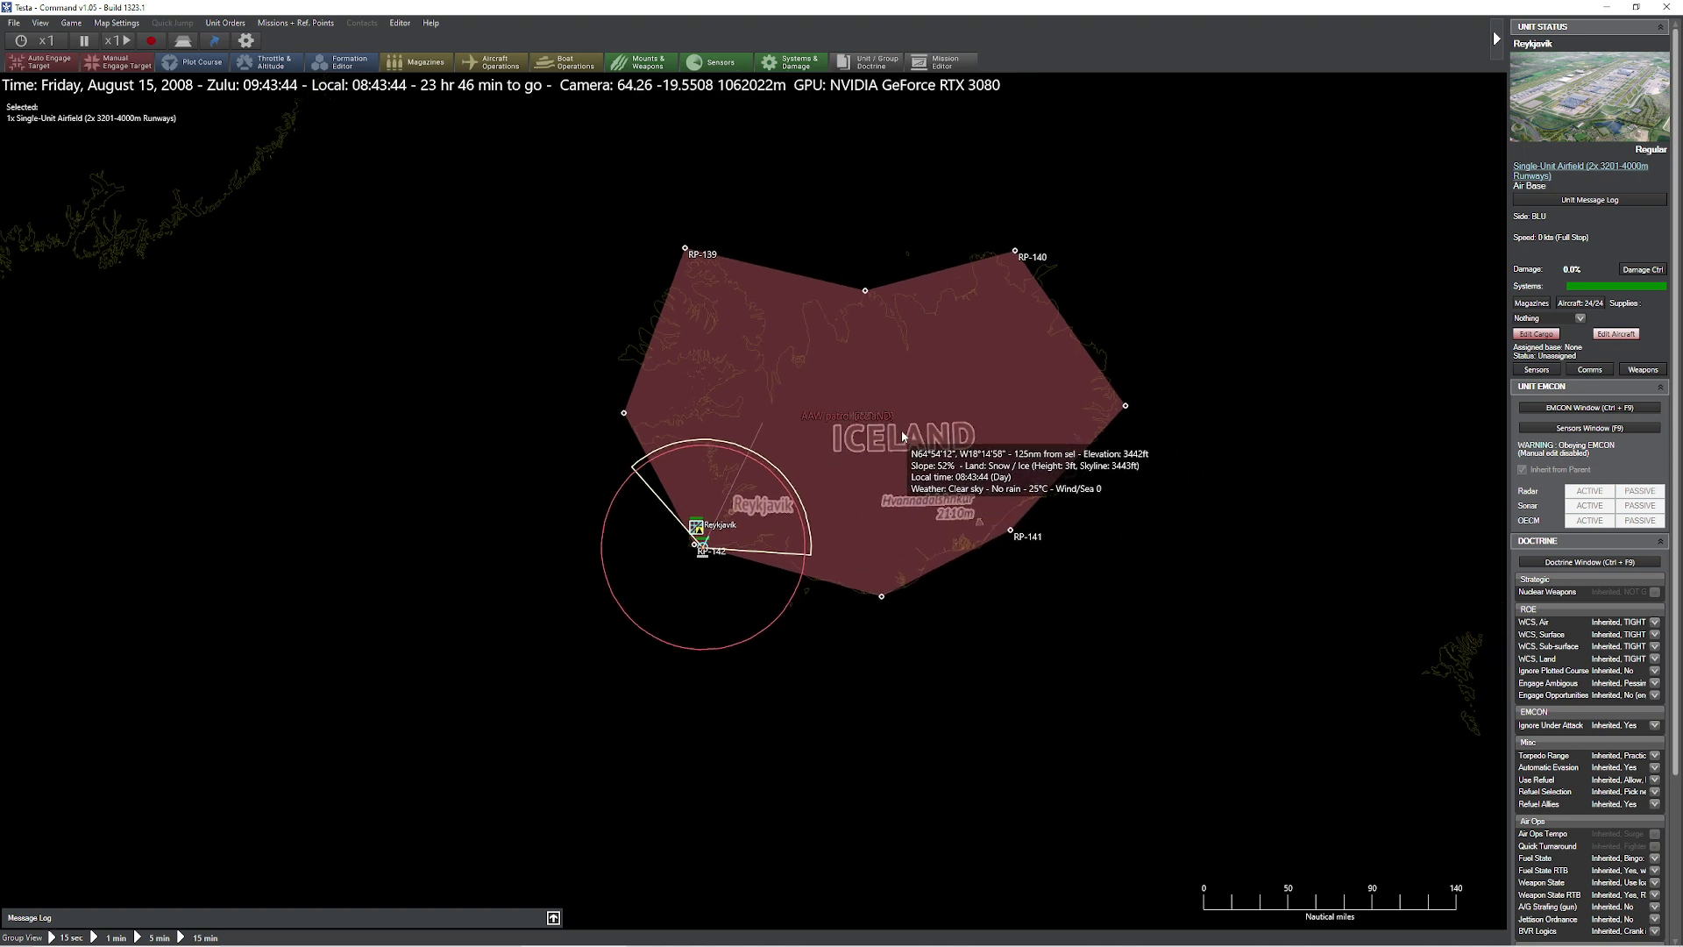